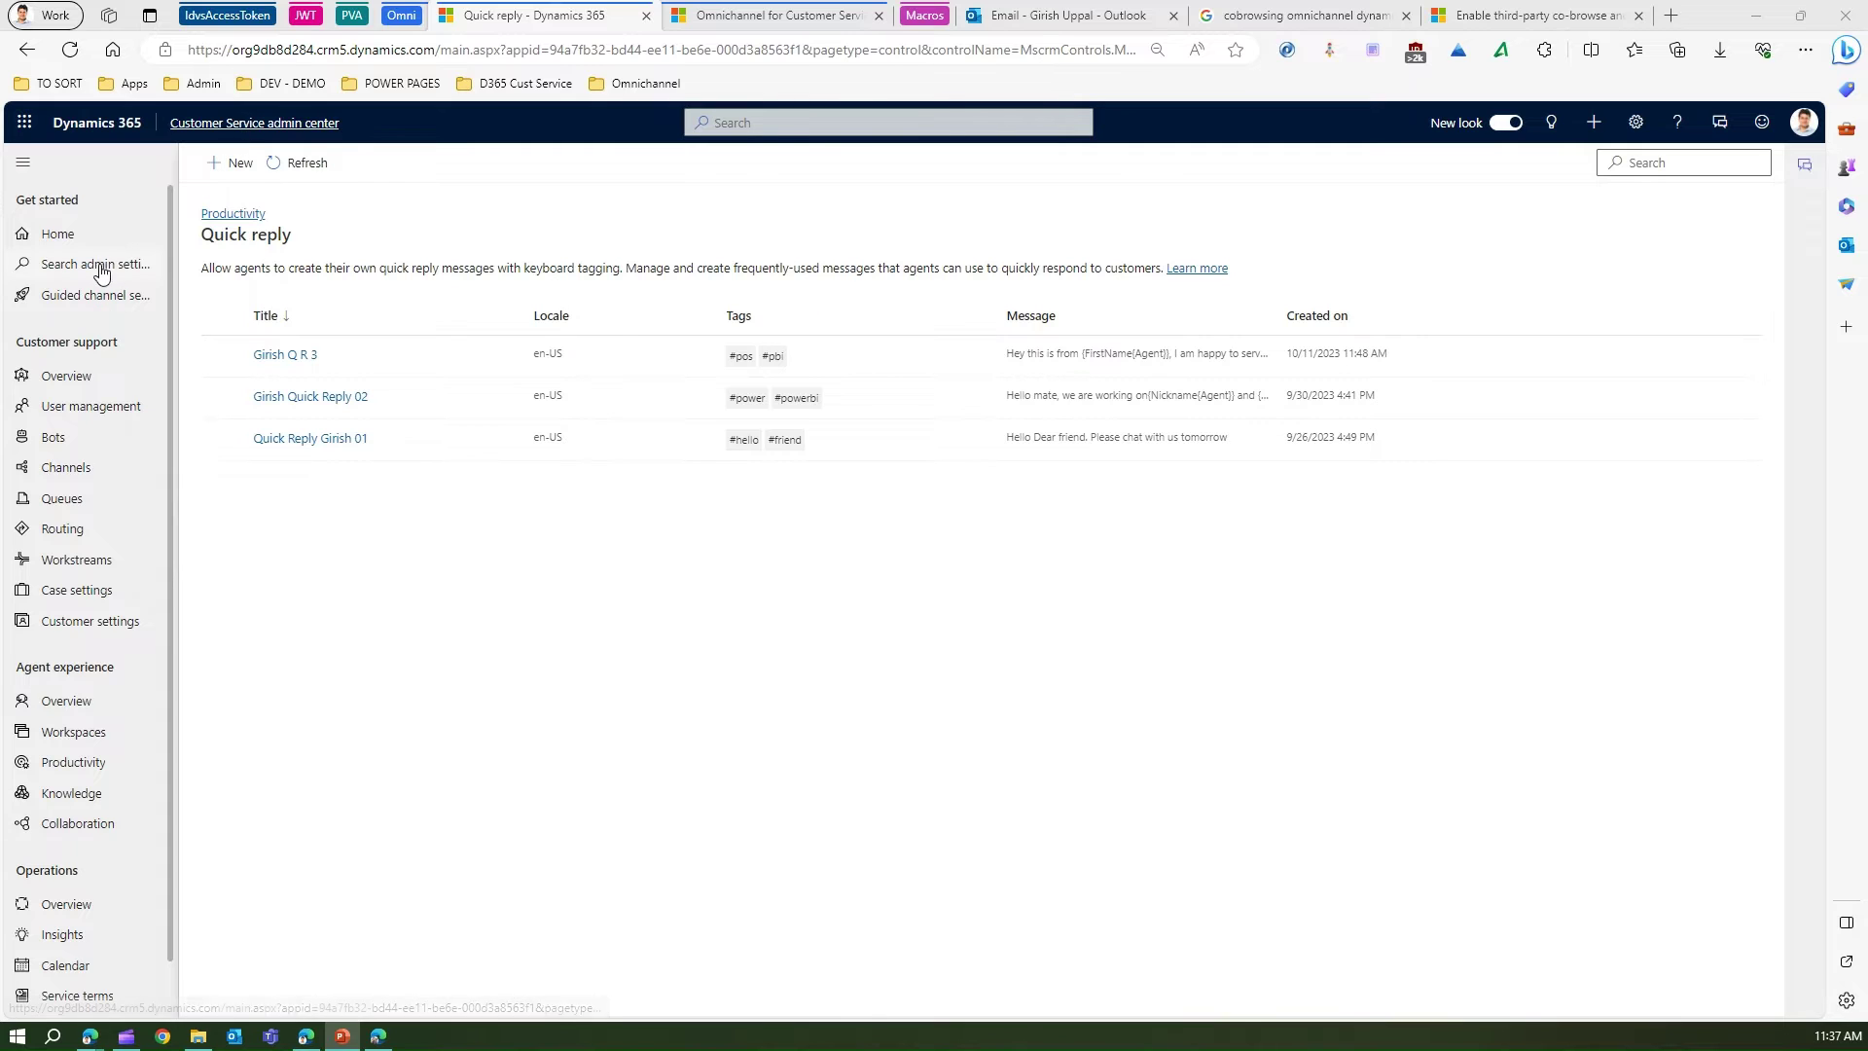
{"action": "left_click", "coordinate": [100, 265]}
{"action": "left_click", "coordinate": [280, 249]}
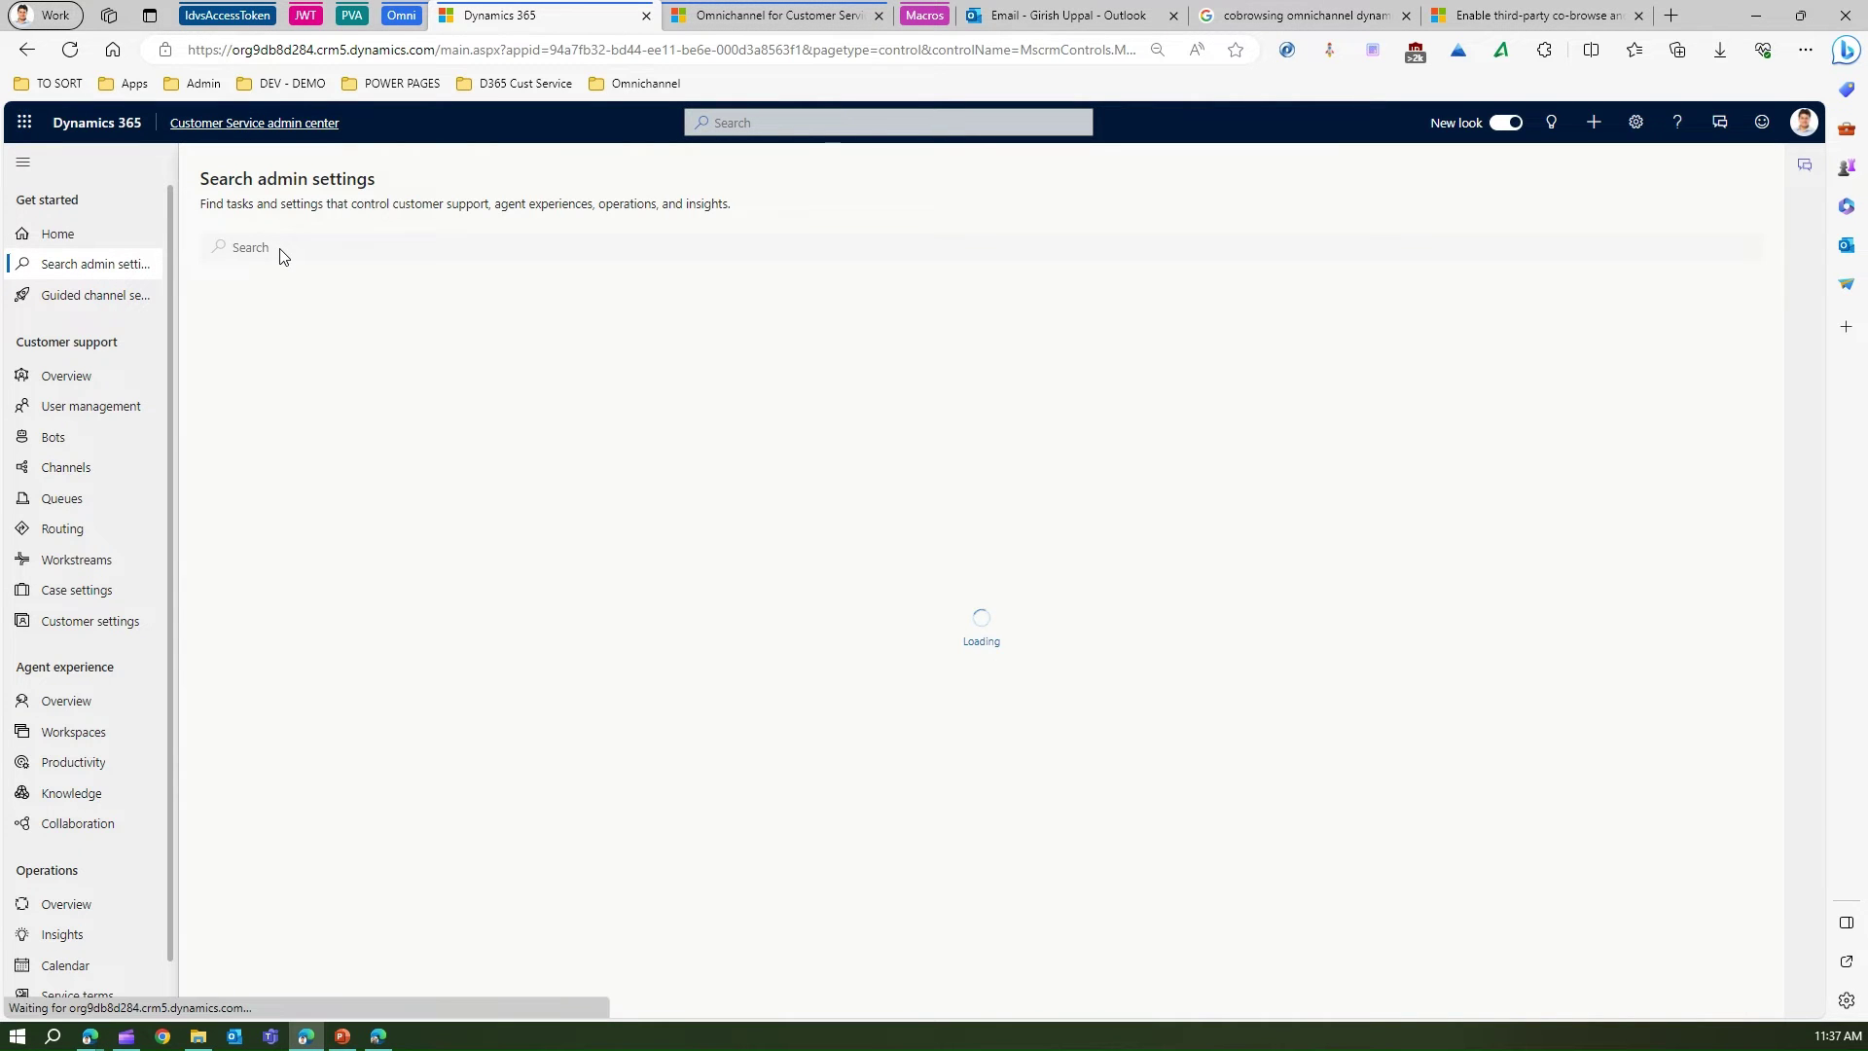
{"action": "type", "text": "quick repl"}
{"action": "left_click", "coordinate": [281, 249]}
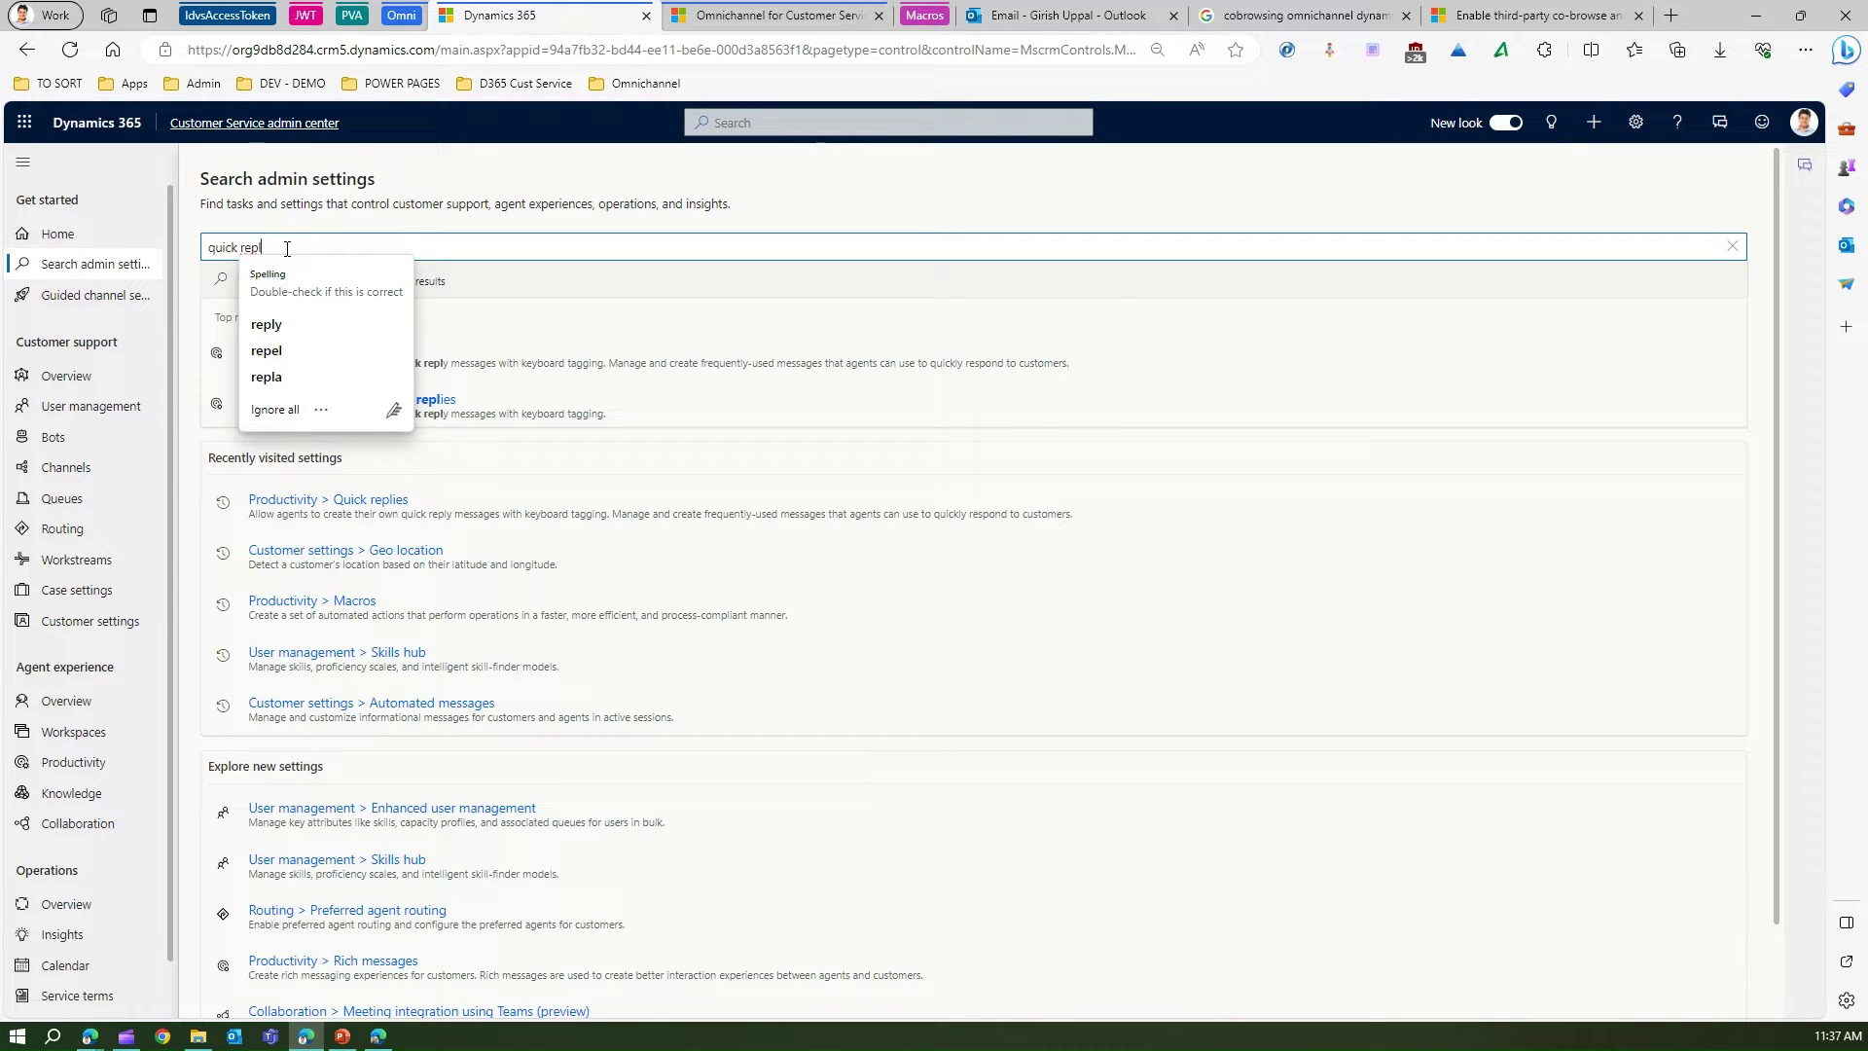
{"action": "left_click", "coordinate": [287, 249]}
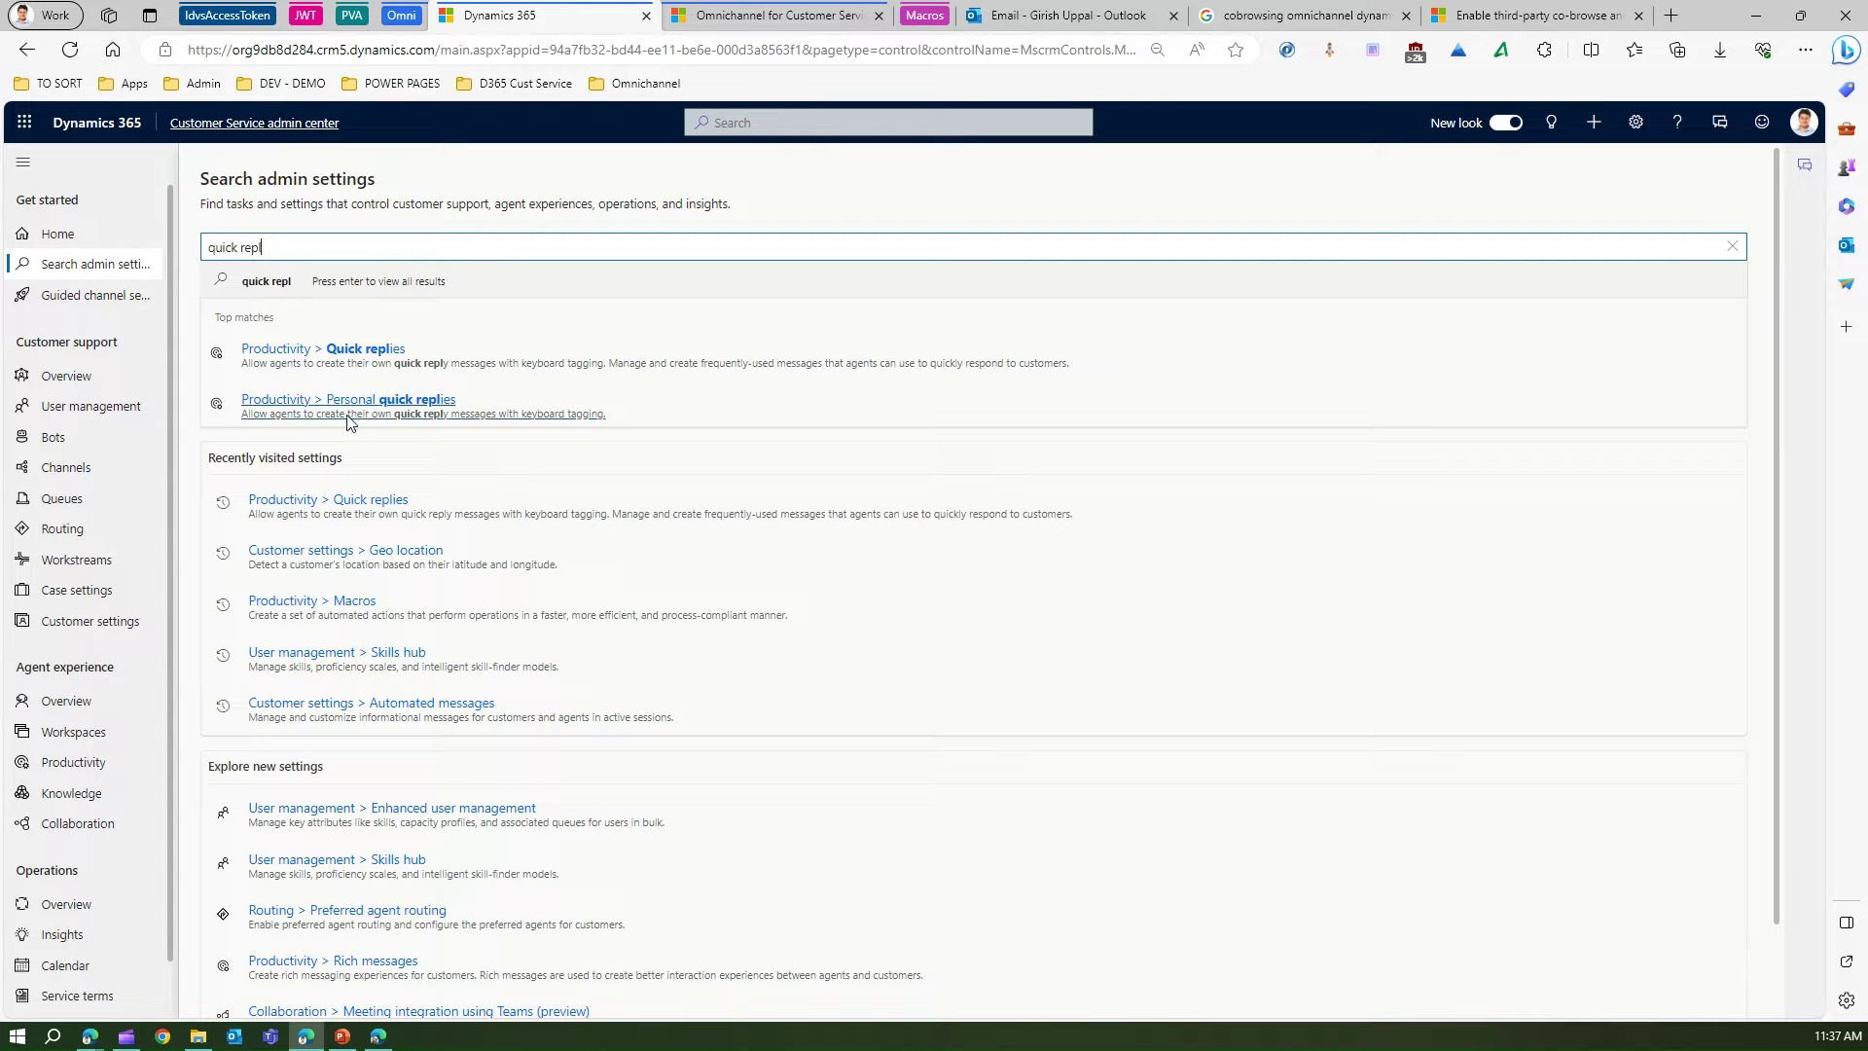
{"action": "left_click", "coordinate": [359, 400]}
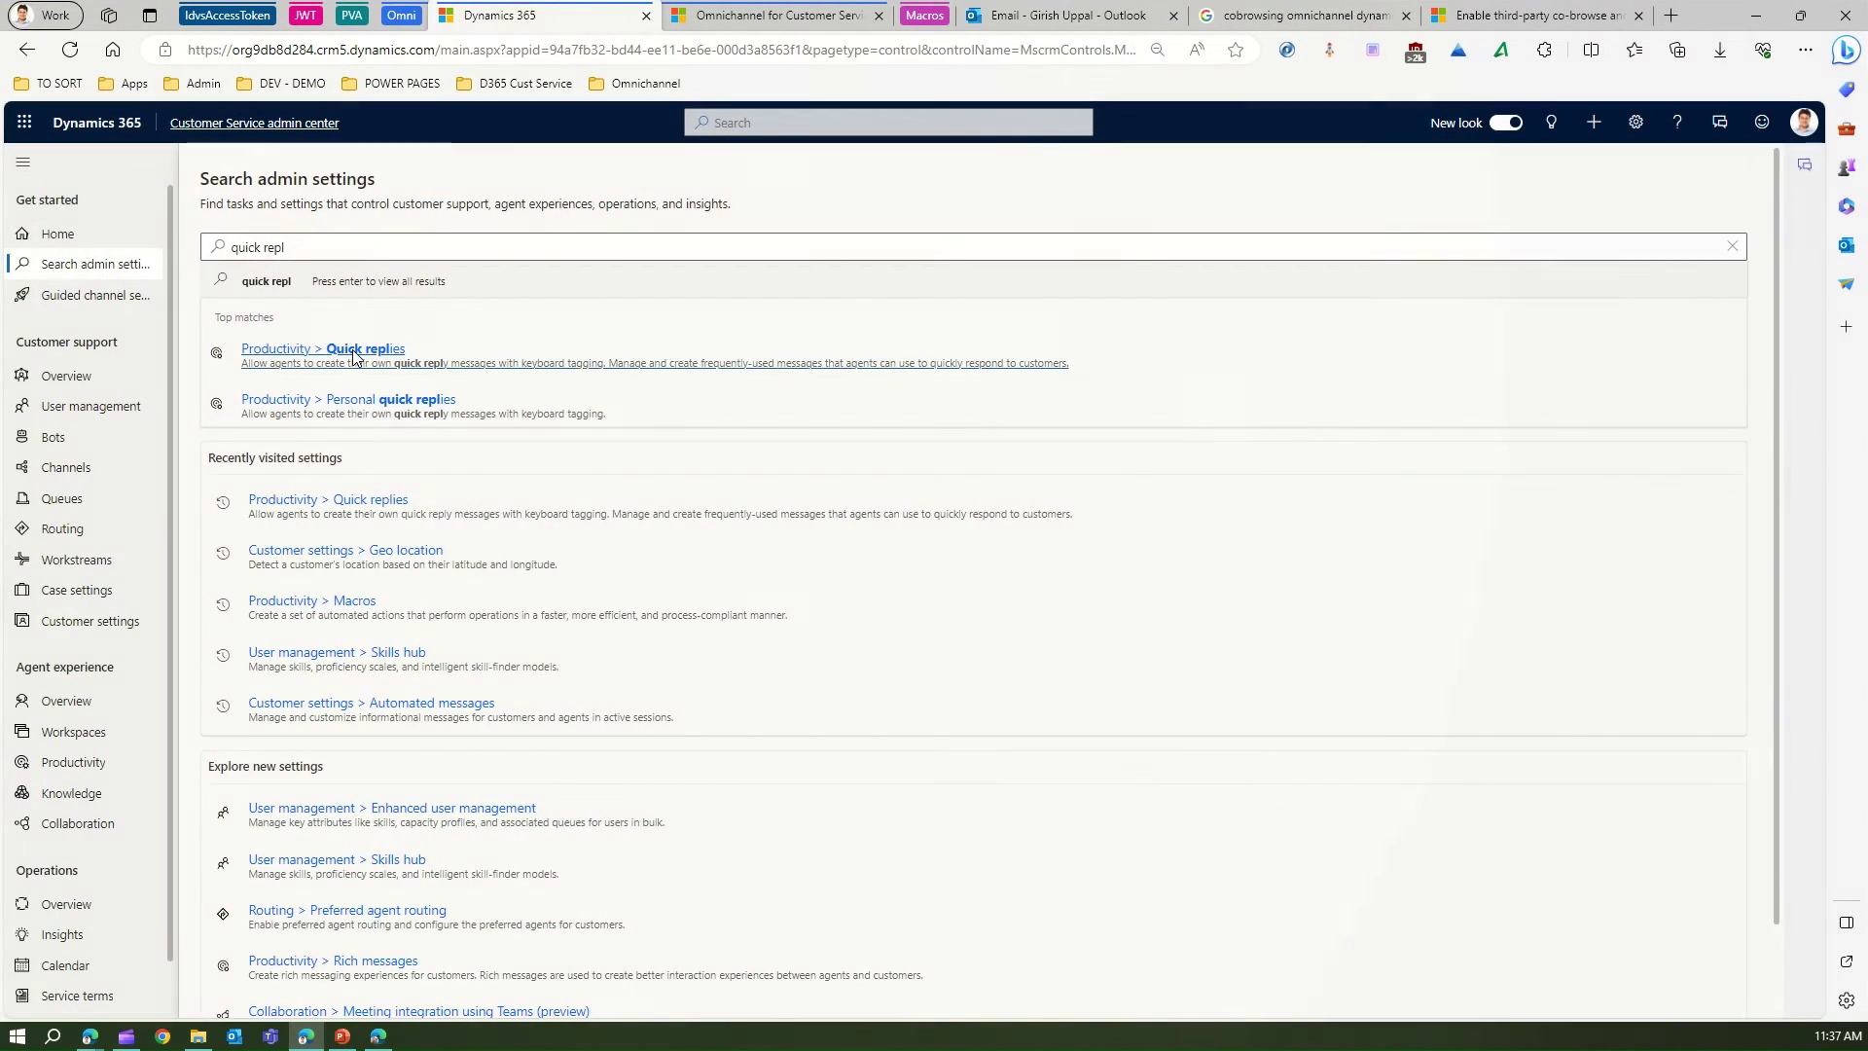
{"action": "left_click", "coordinate": [353, 348]}
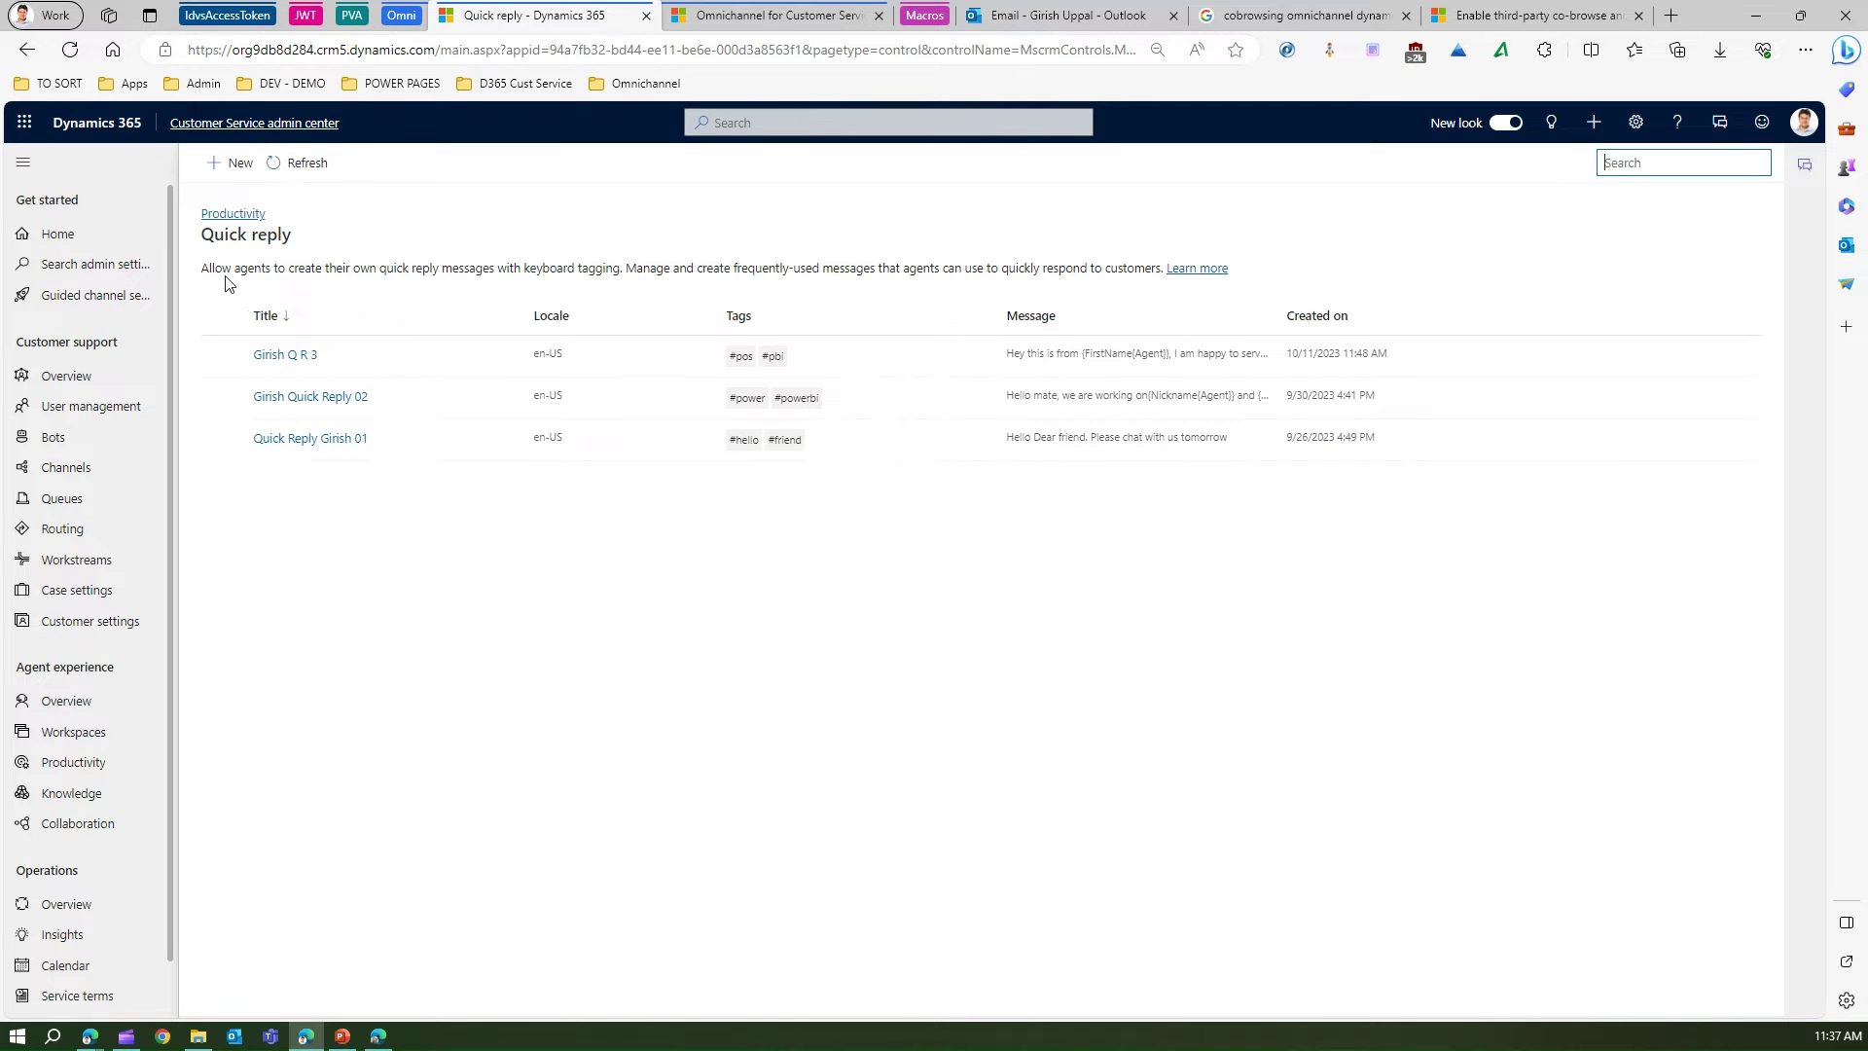
{"action": "left_click_drag", "start_coordinate": [203, 267], "coordinate": [470, 265]}
{"action": "left_click", "coordinate": [778, 746]}
{"action": "key", "text": "ctrl+plus"}
{"action": "key", "text": "ctrl+plus"}
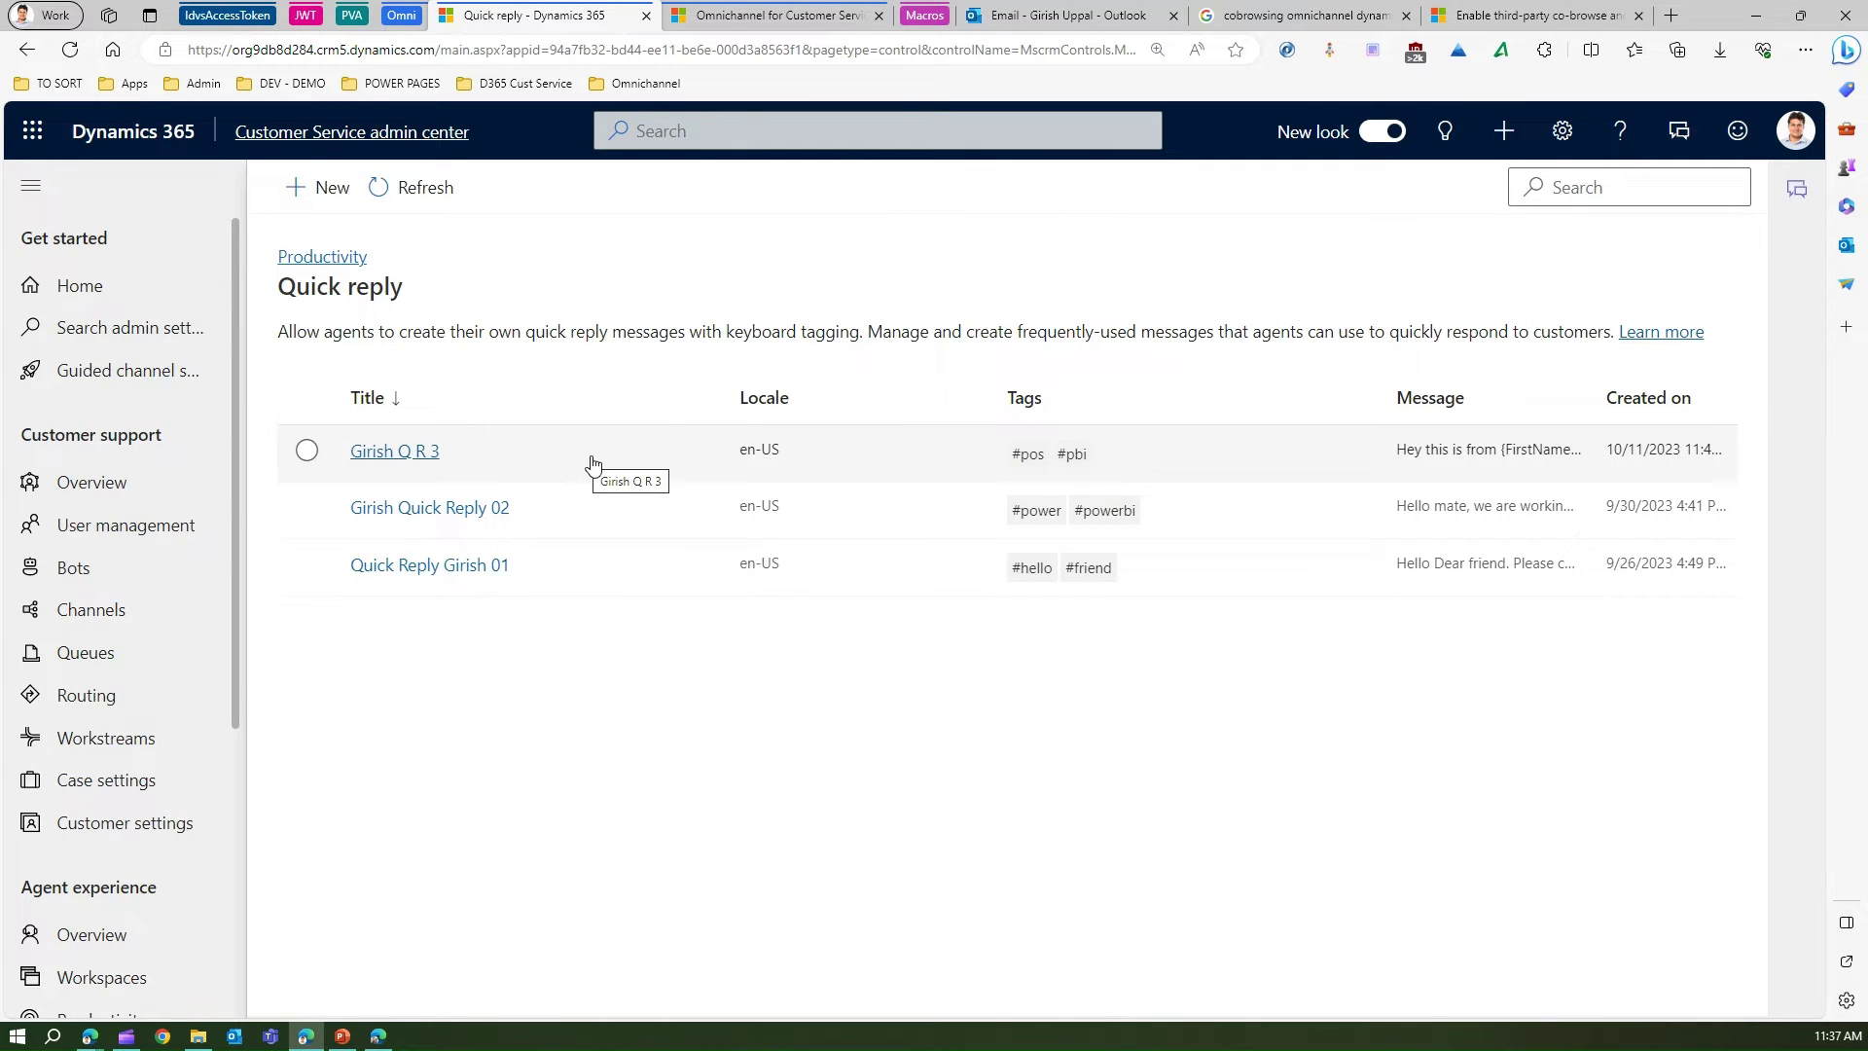
Step: Start a new quick reply titled 'Ask Weather to Customer' with locale en-US
{"action": "left_click", "coordinate": [335, 190]}
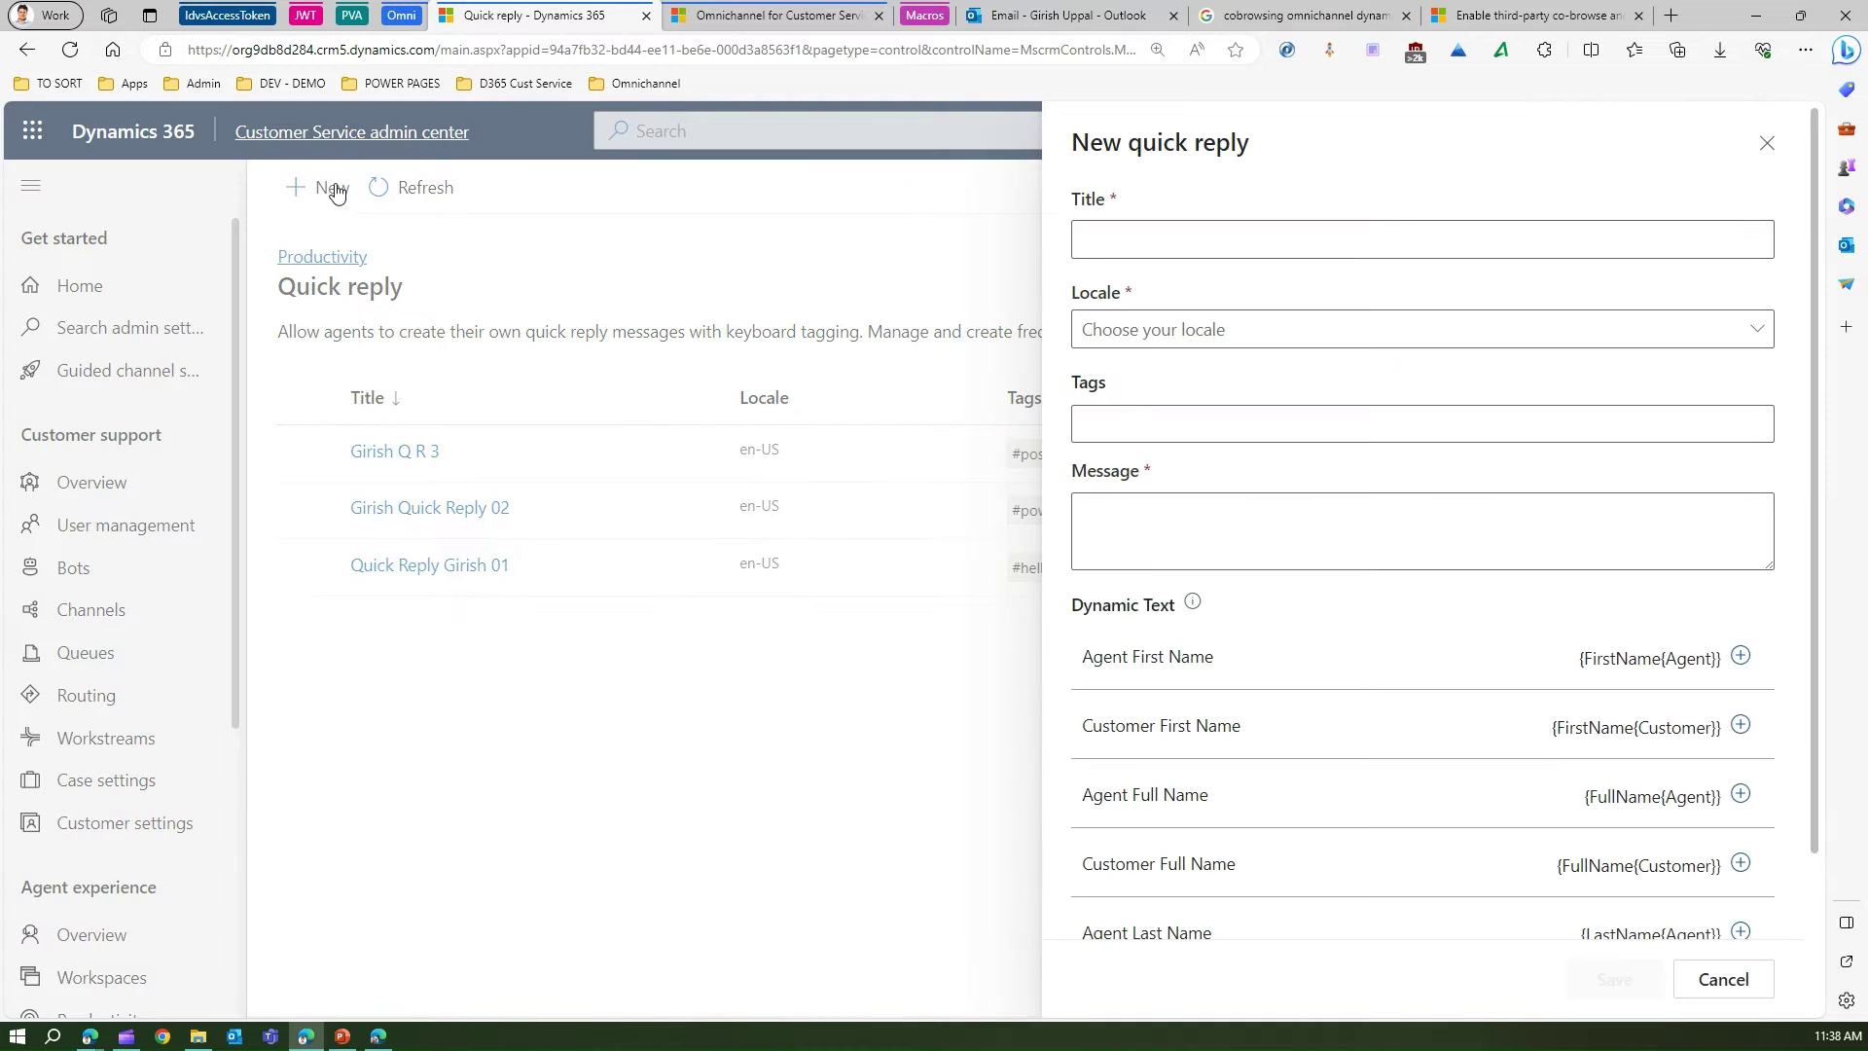
{"action": "left_click", "coordinate": [1167, 237]}
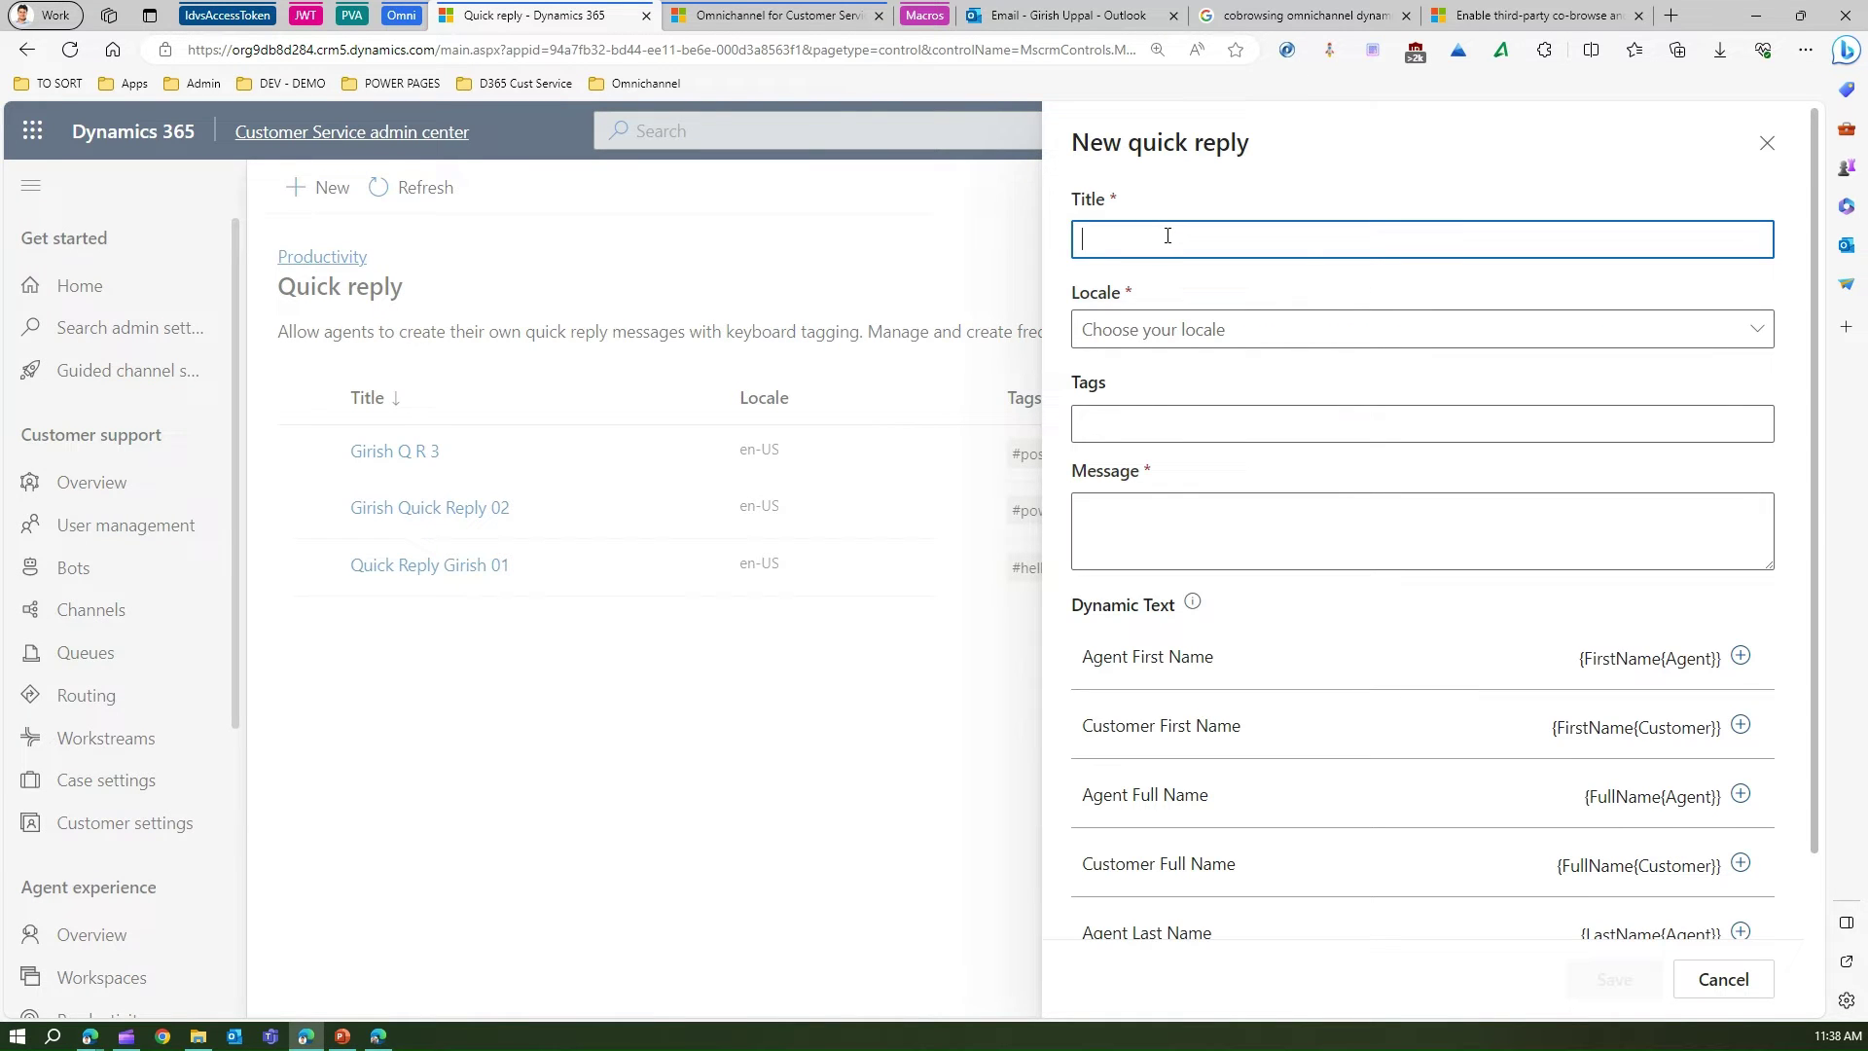
{"action": "type", "text": "Ask Weather to Customer"}
{"action": "left_click", "coordinate": [1207, 342]}
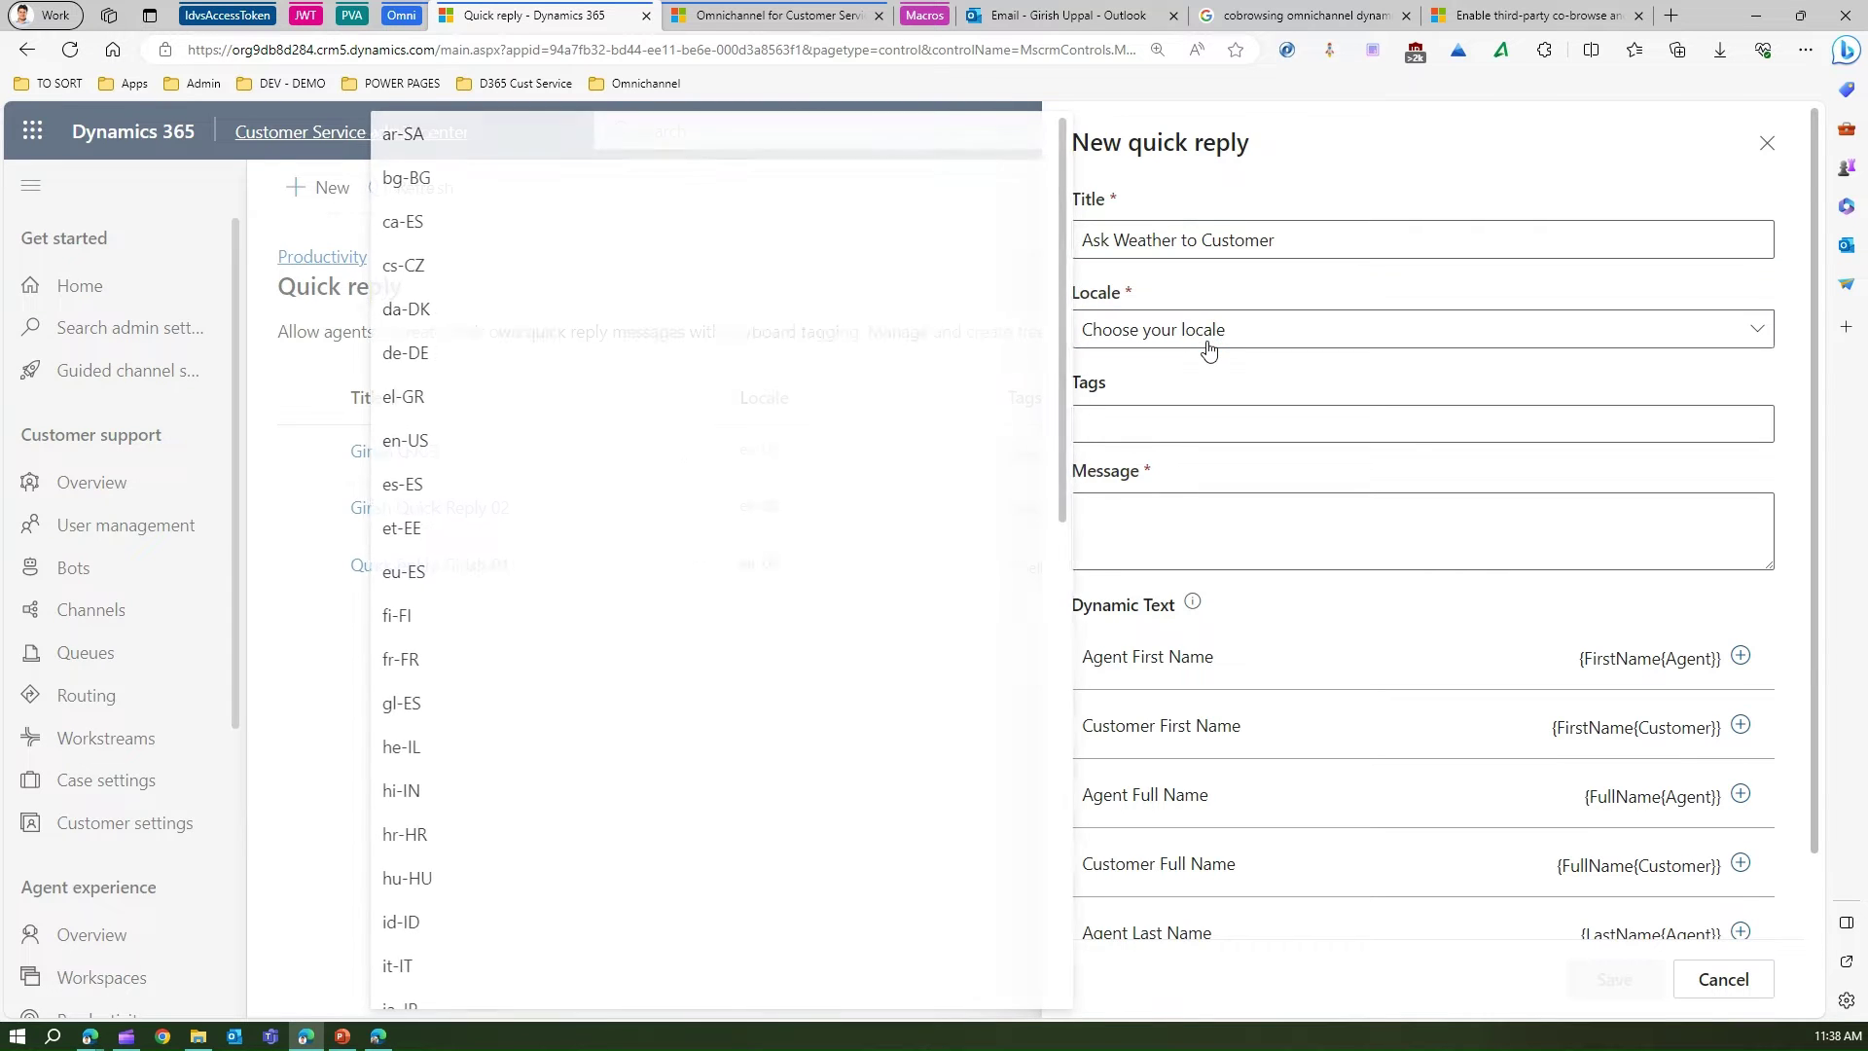
{"action": "left_click", "coordinate": [480, 441]}
Step: Tag the reply with #weather, #temperature and #celsius
{"action": "left_click", "coordinate": [1196, 420]}
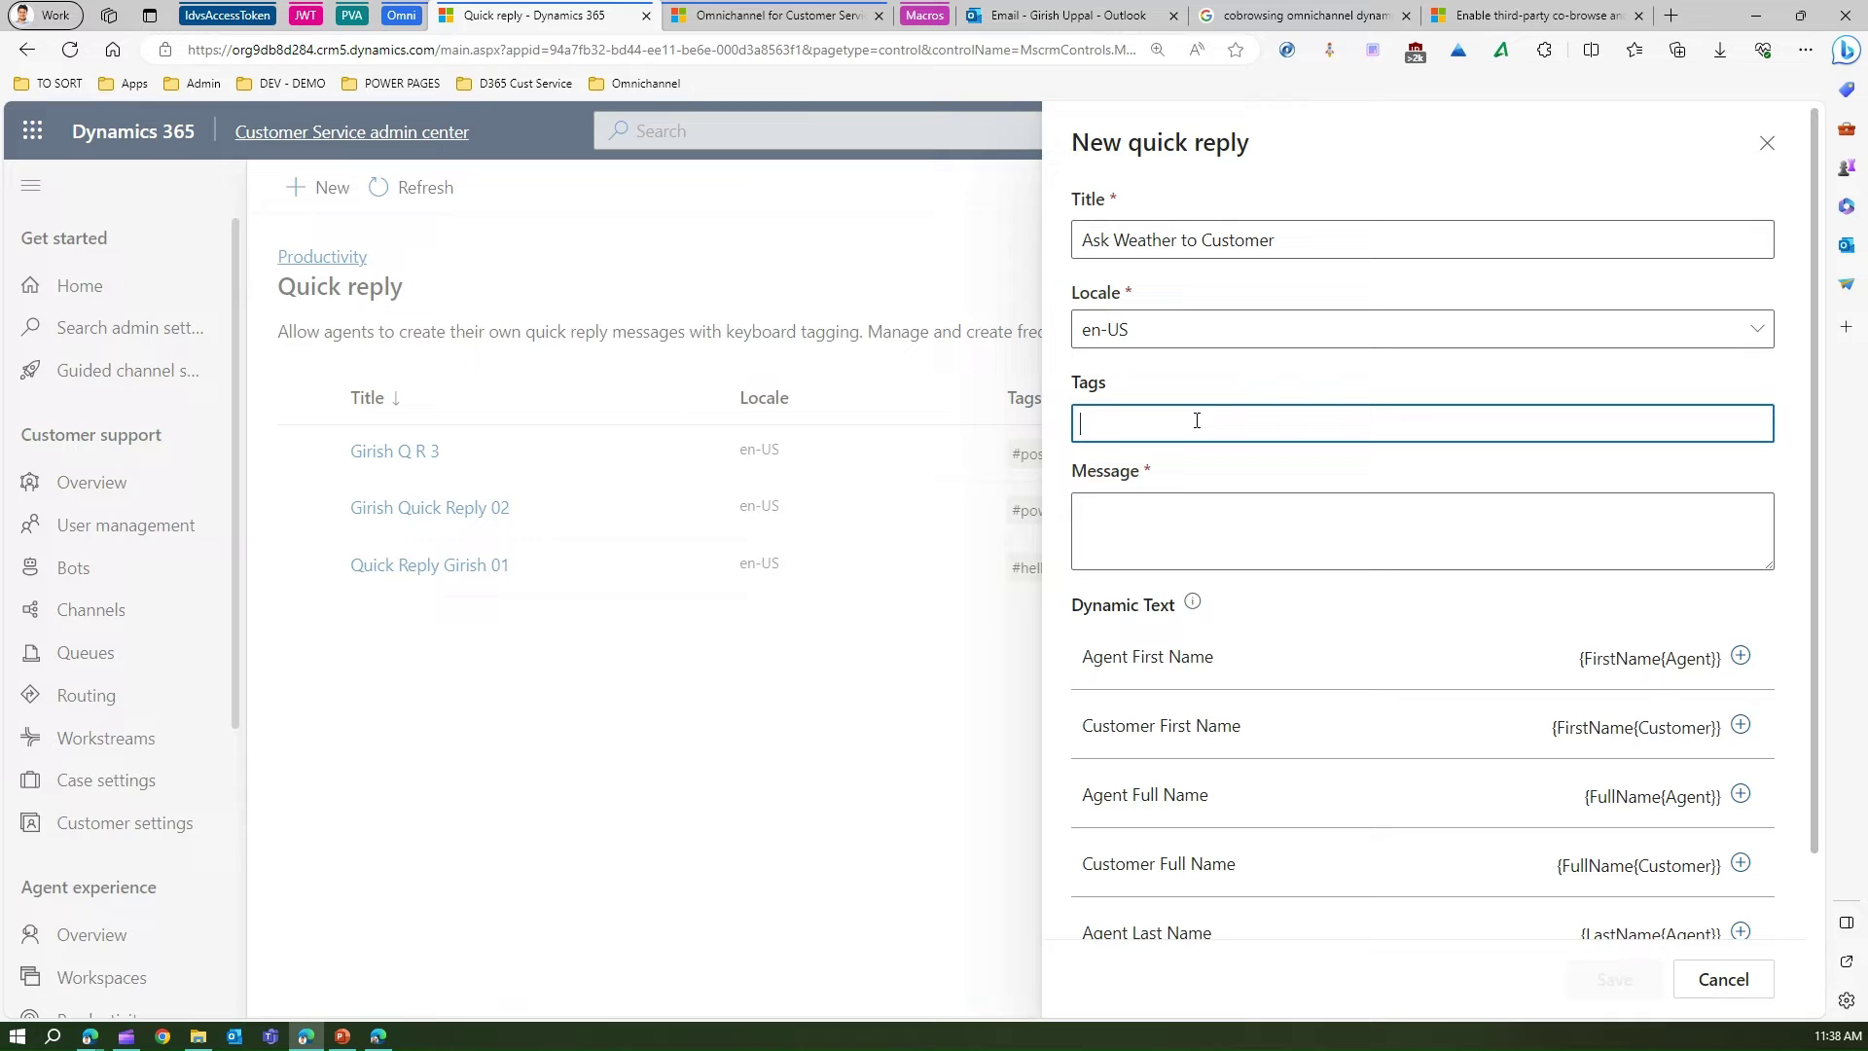
{"action": "type", "text": "weather"}
{"action": "key", "text": "Return"}
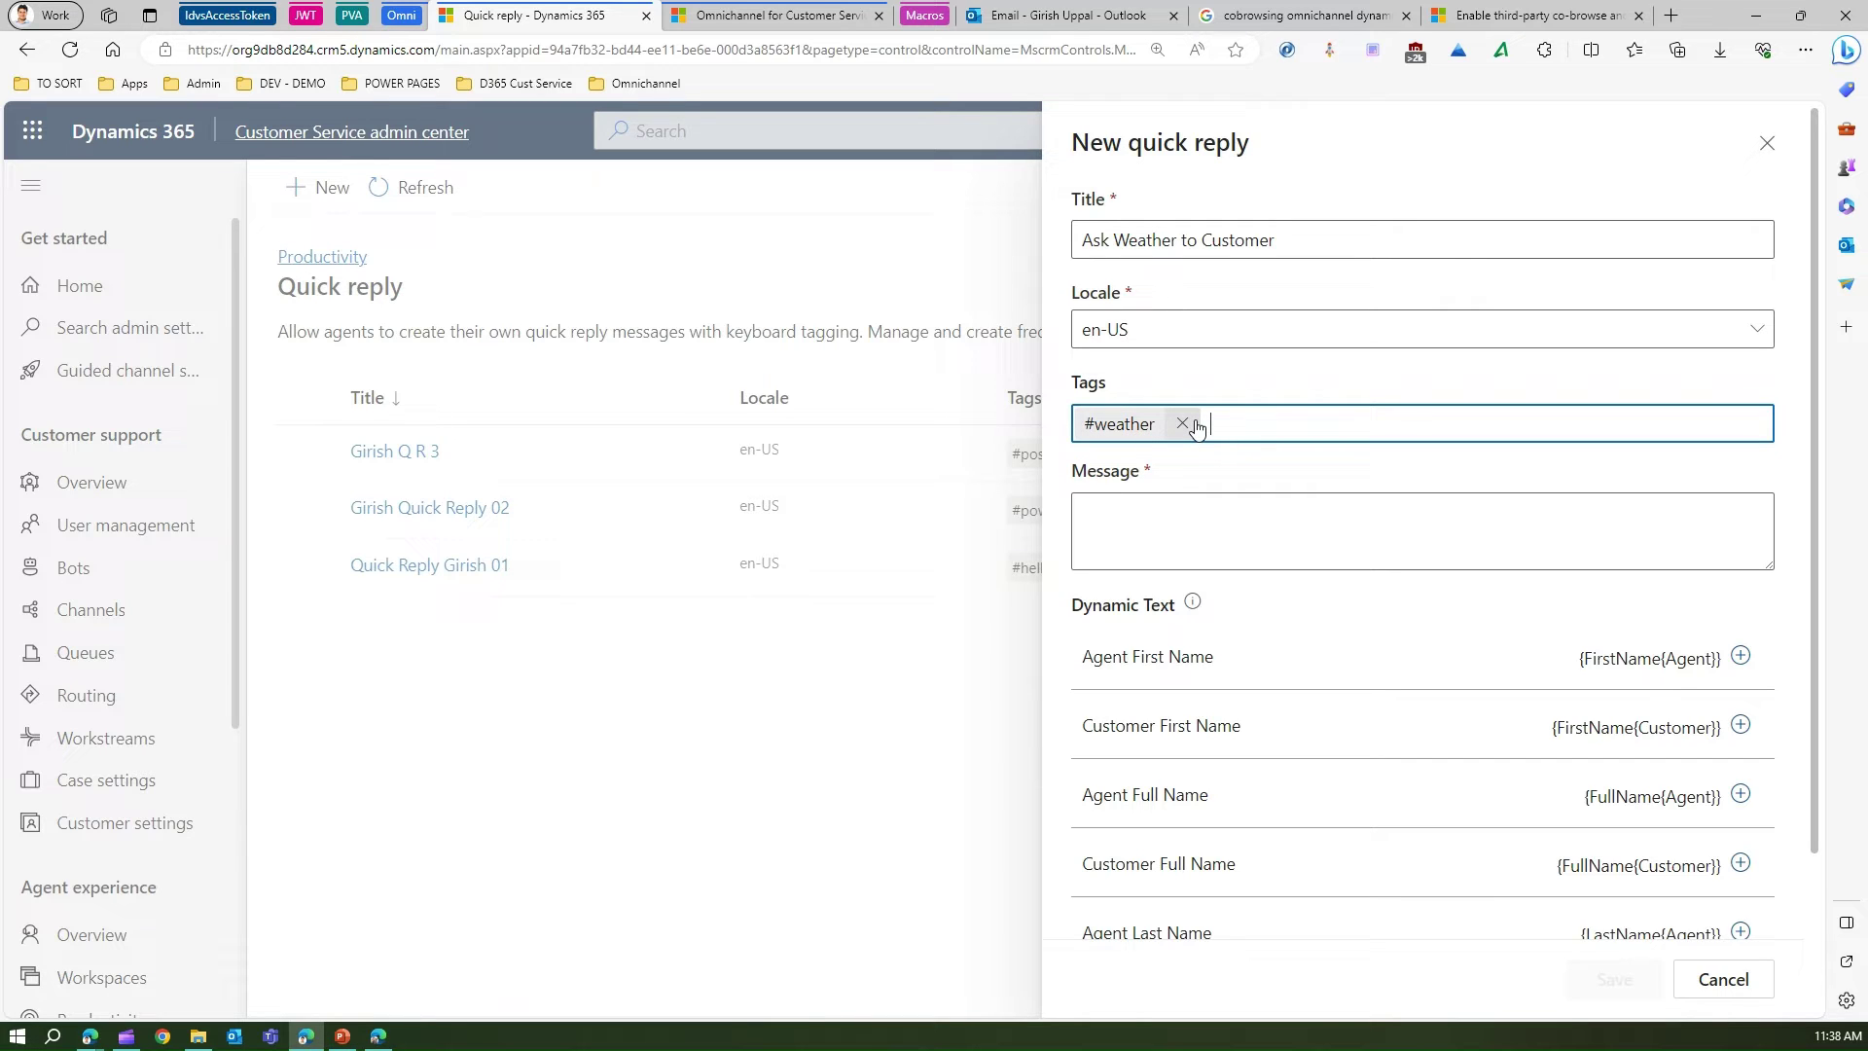
{"action": "type", "text": "#temperature"}
{"action": "key", "text": "Return"}
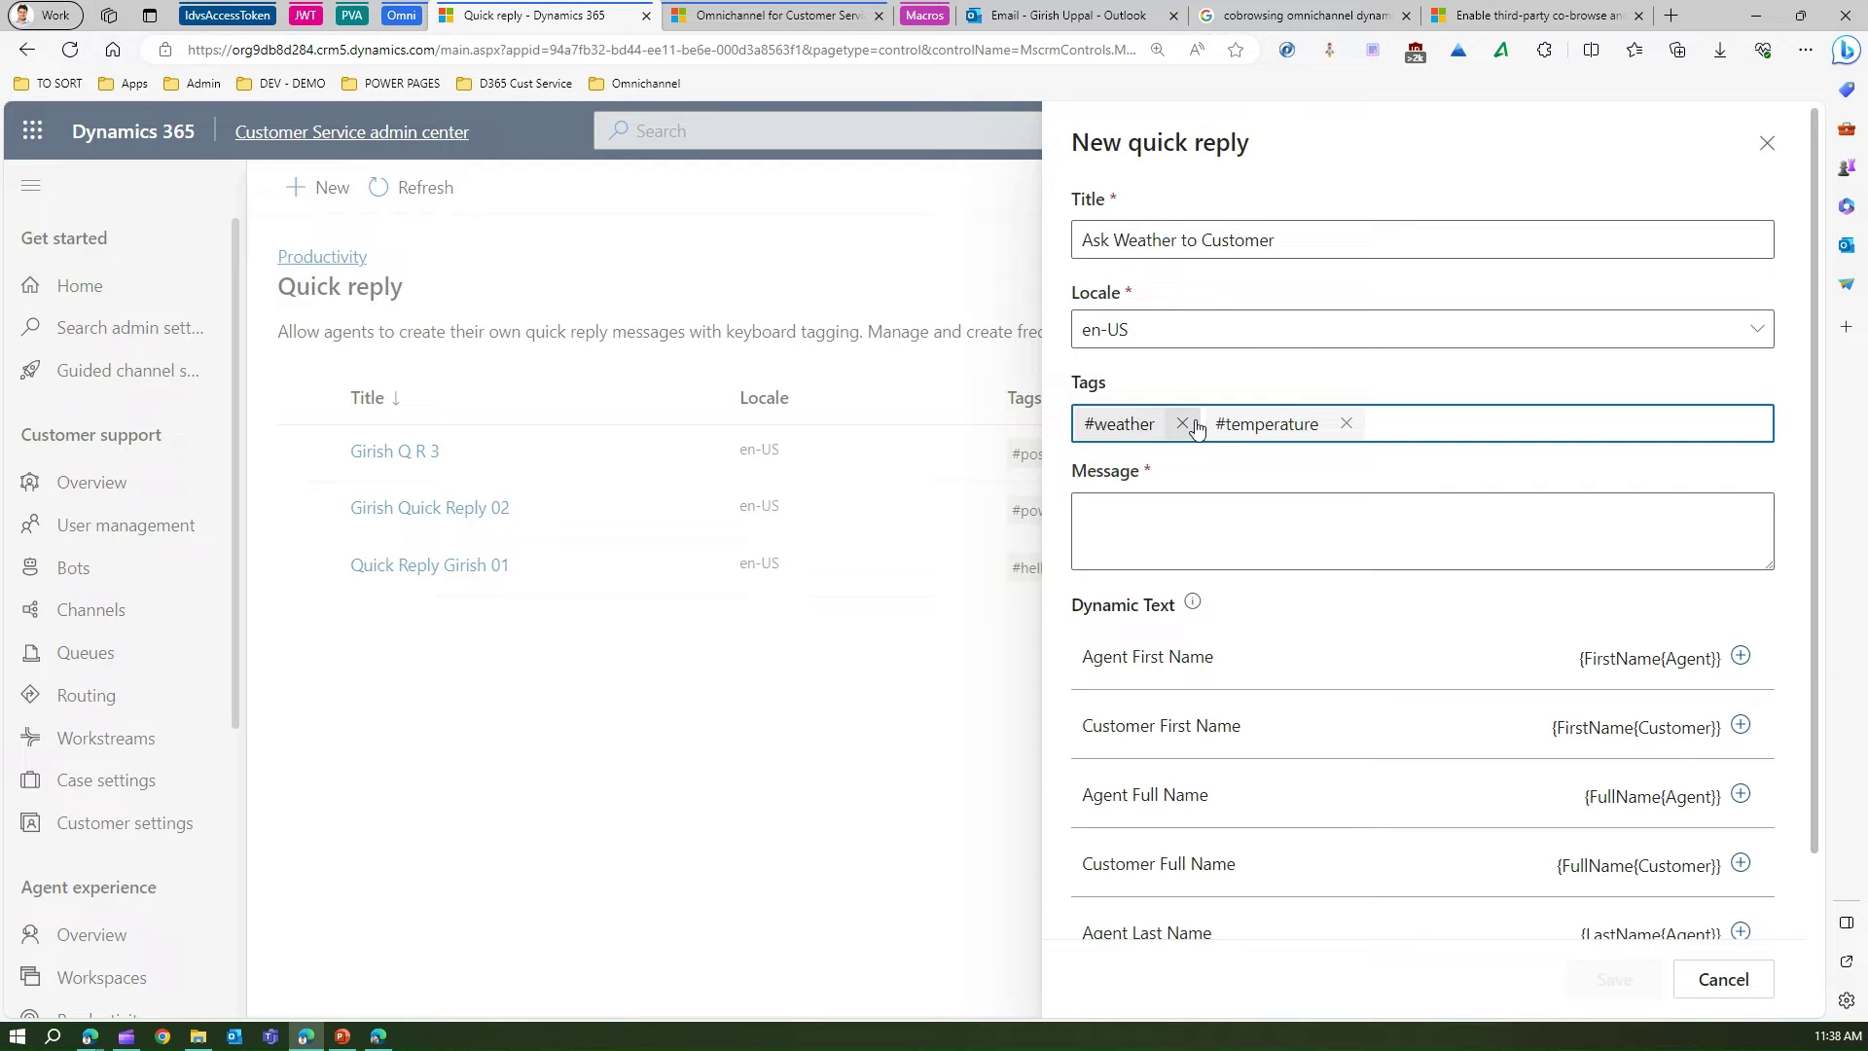
{"action": "type", "text": "#"}
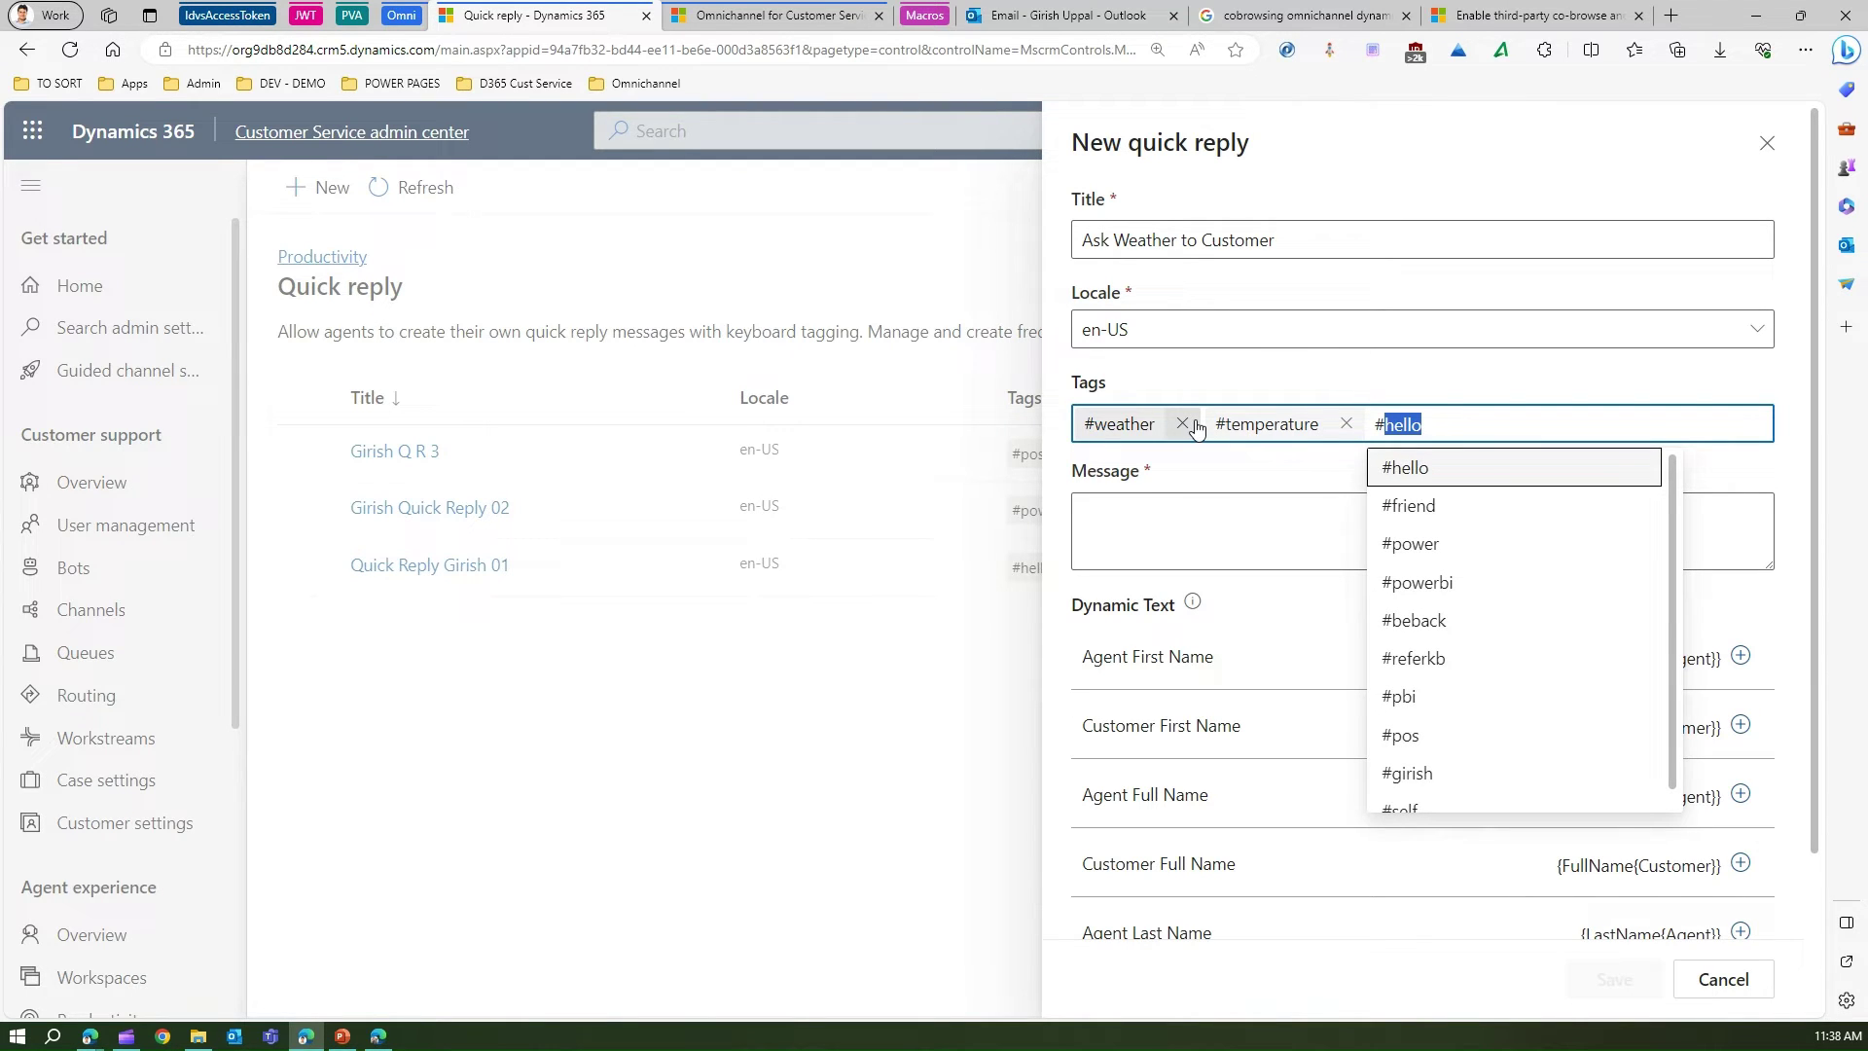
{"action": "type", "text": "cel"}
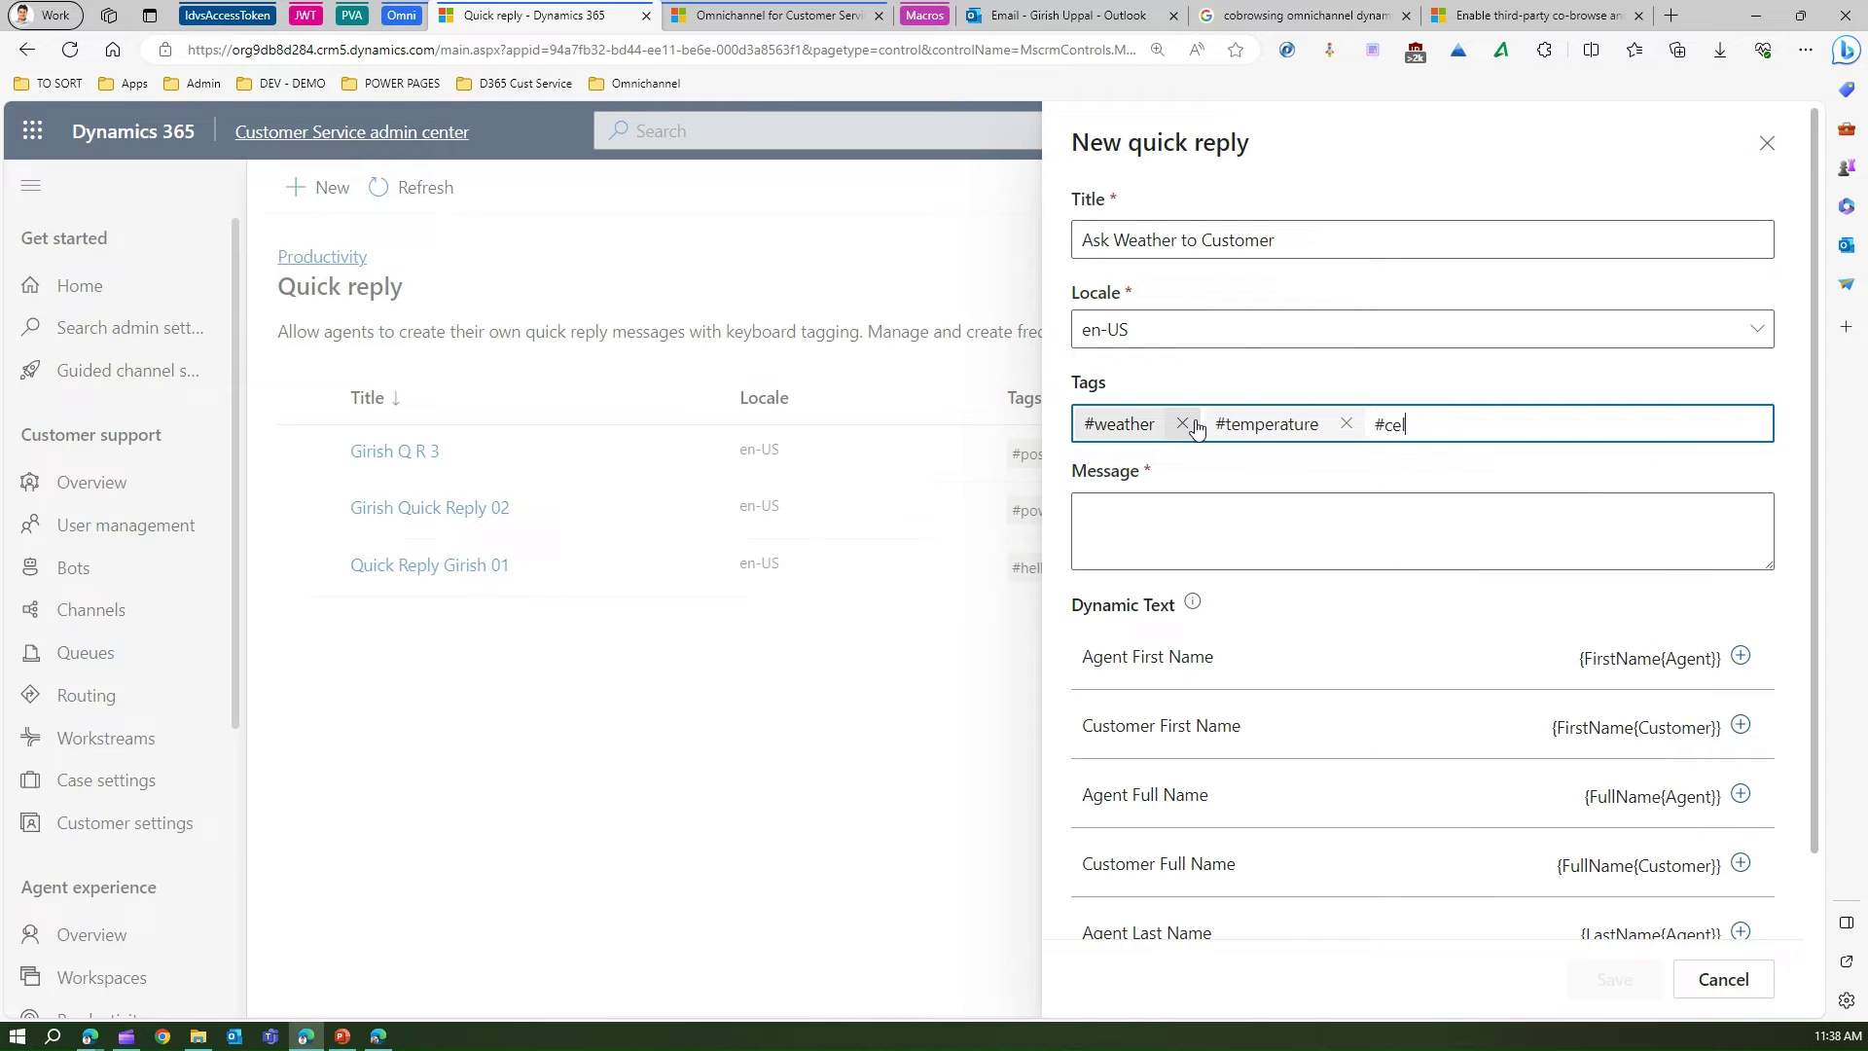
{"action": "type", "text": "sius"}
{"action": "key", "text": "Return"}
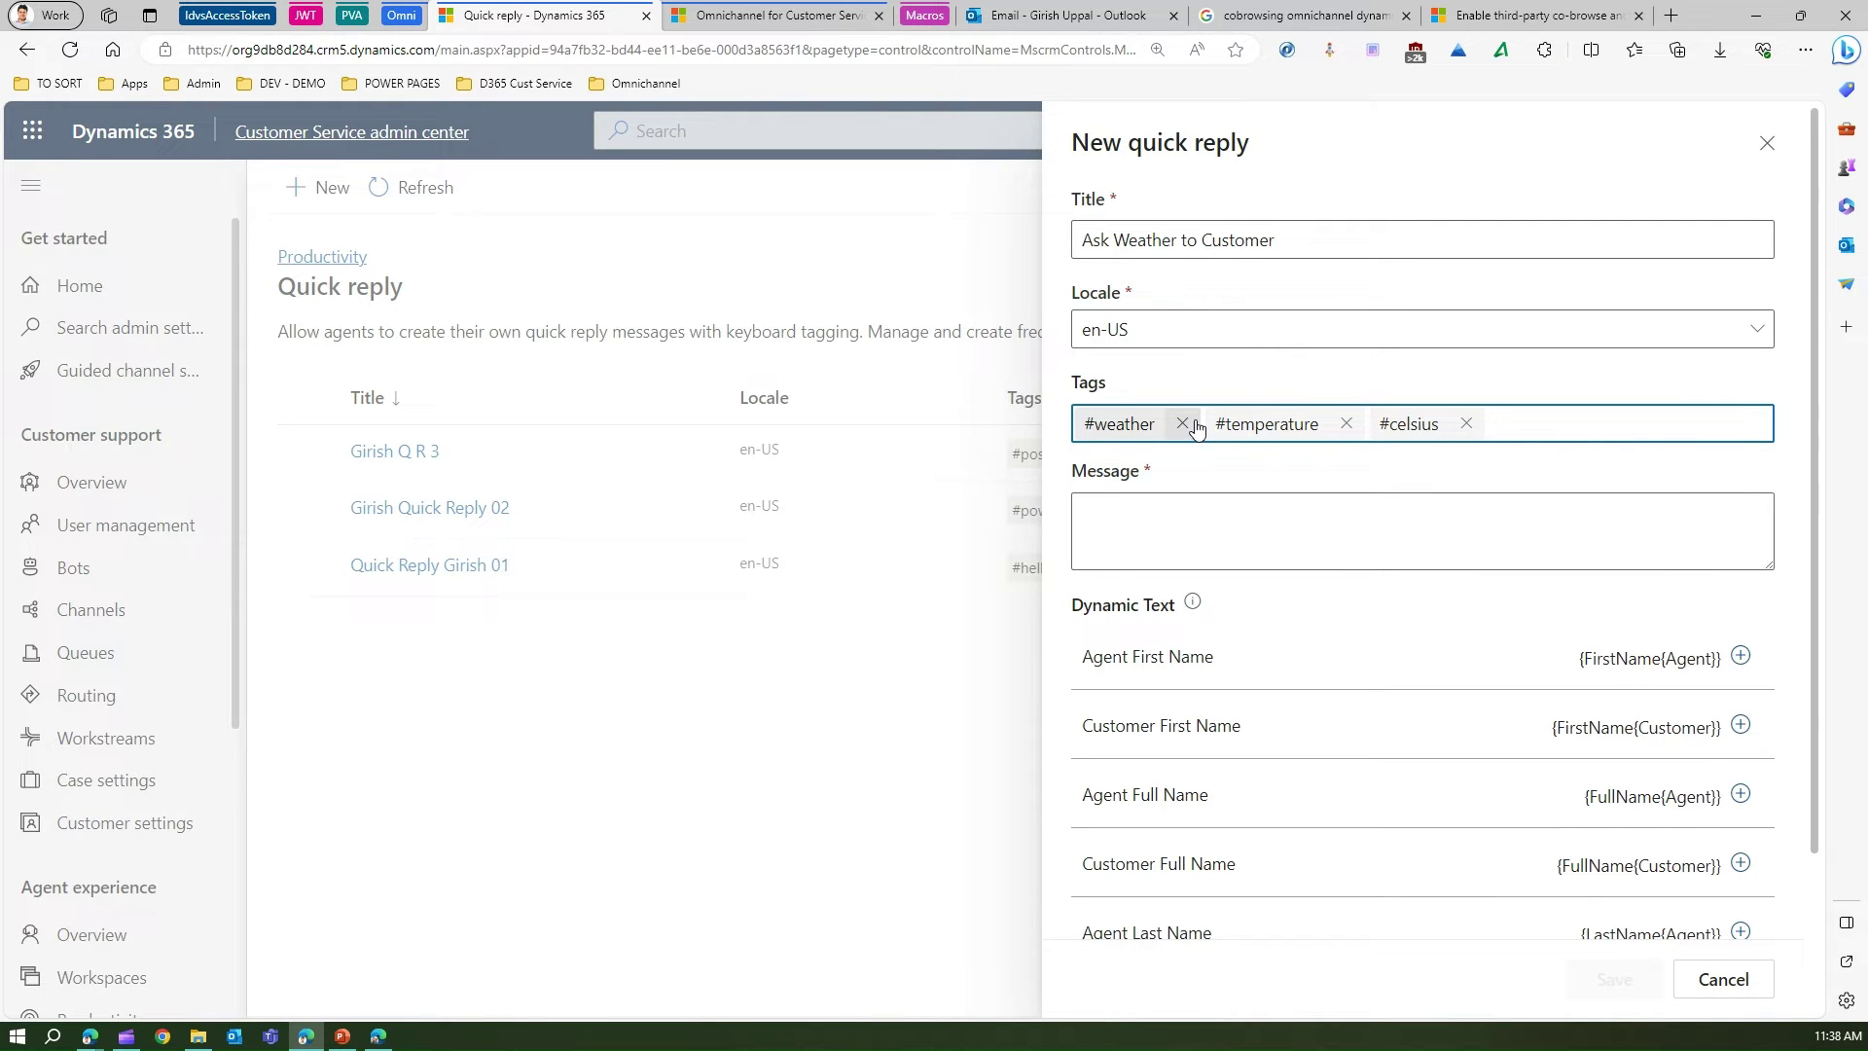
Step: Write the message 'Hi XXX, Hows the weather at your place', fixing the typo
{"action": "left_click", "coordinate": [1197, 534]}
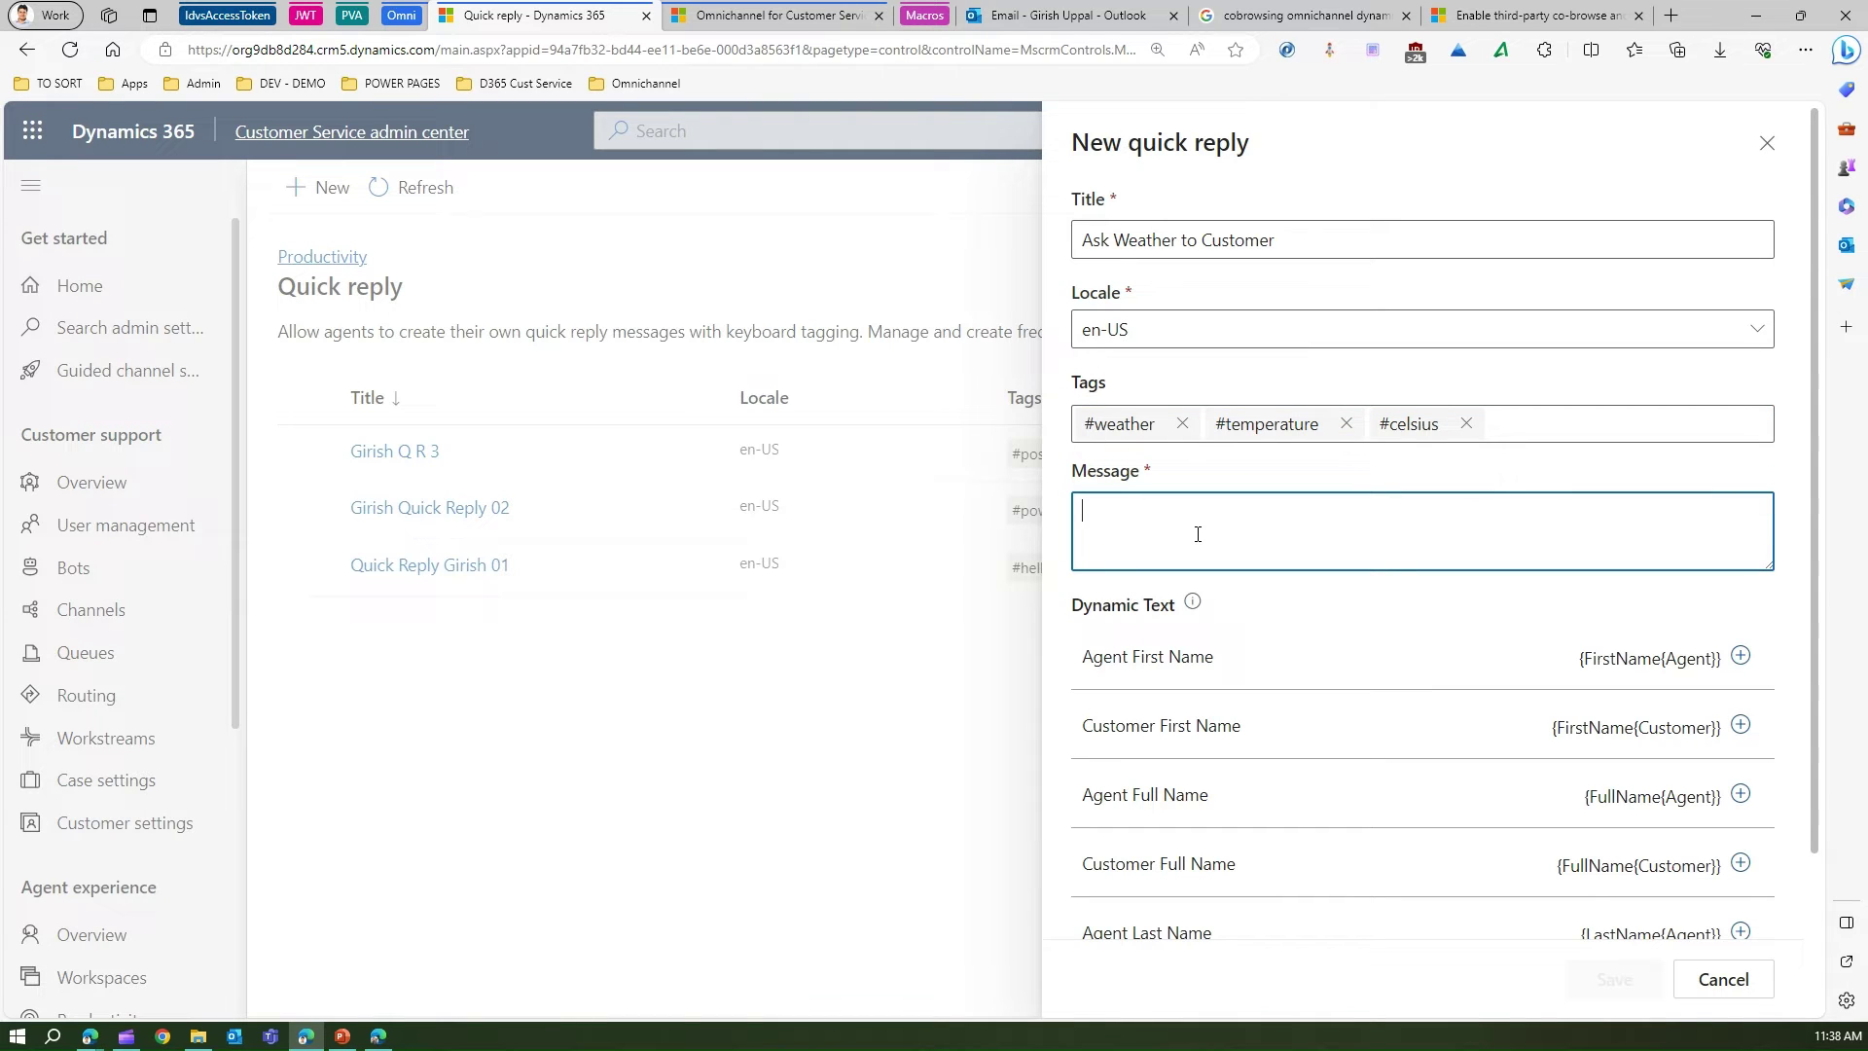
{"action": "type", "text": "Hi"}
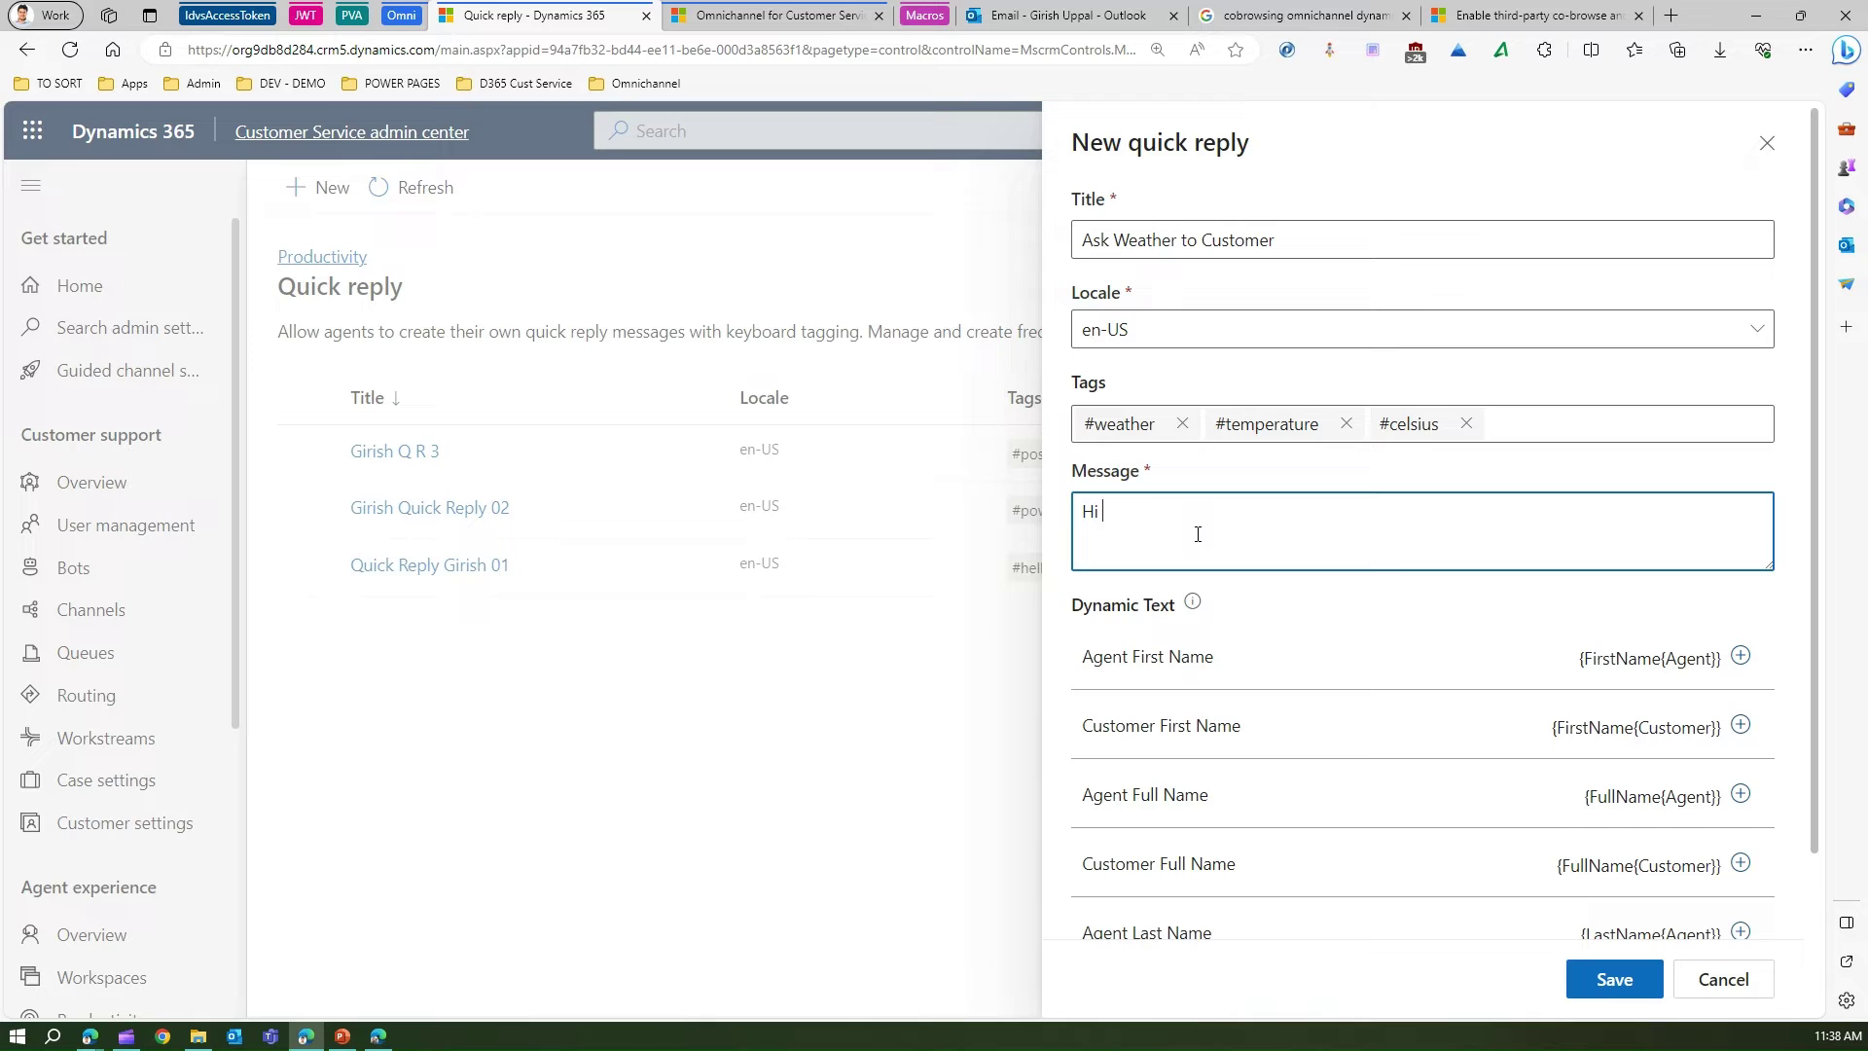
{"action": "type", "text": " XXX, Hows the waether"}
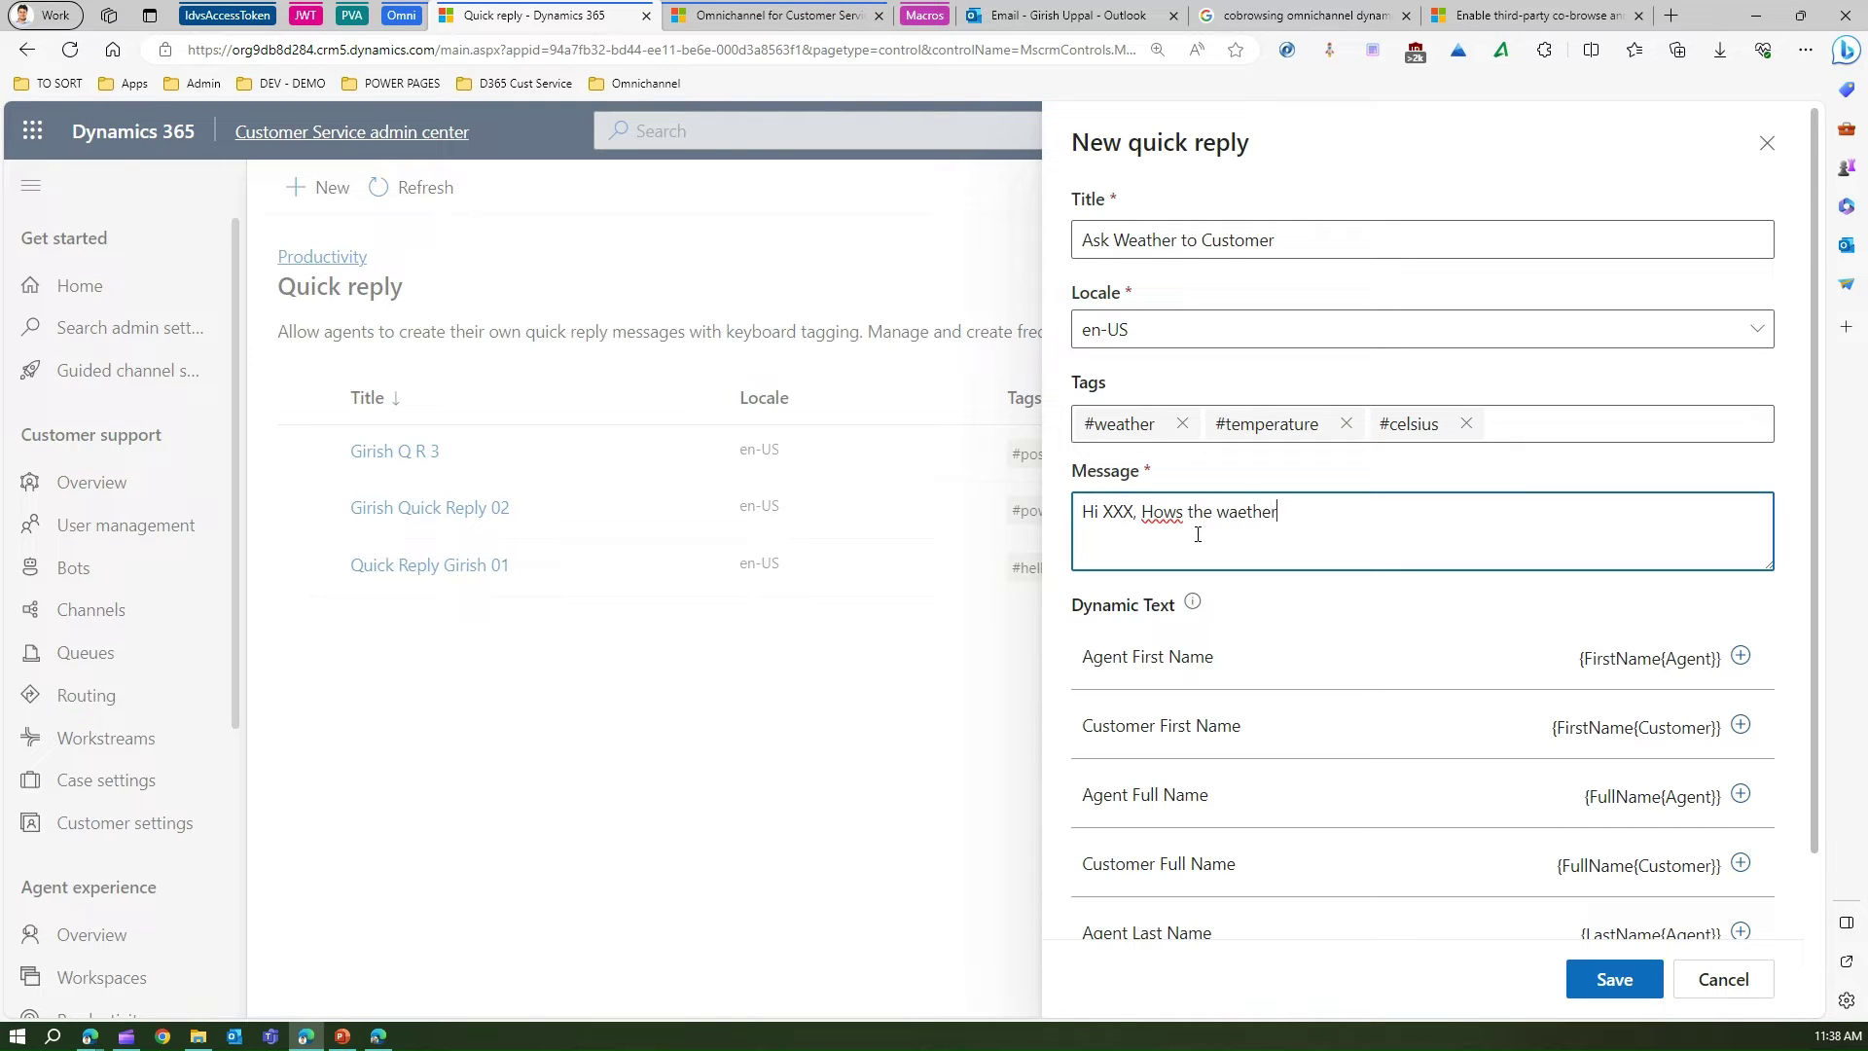
{"action": "key", "text": "BackSpace"}
{"action": "key", "text": "BackSpace"}
{"action": "key", "text": "BackSpace"}
{"action": "type", "text": "eather at your place"}
Step: Replace the XXX placeholder with the Customer First Name dynamic text
{"action": "double_click", "coordinate": [1116, 511]}
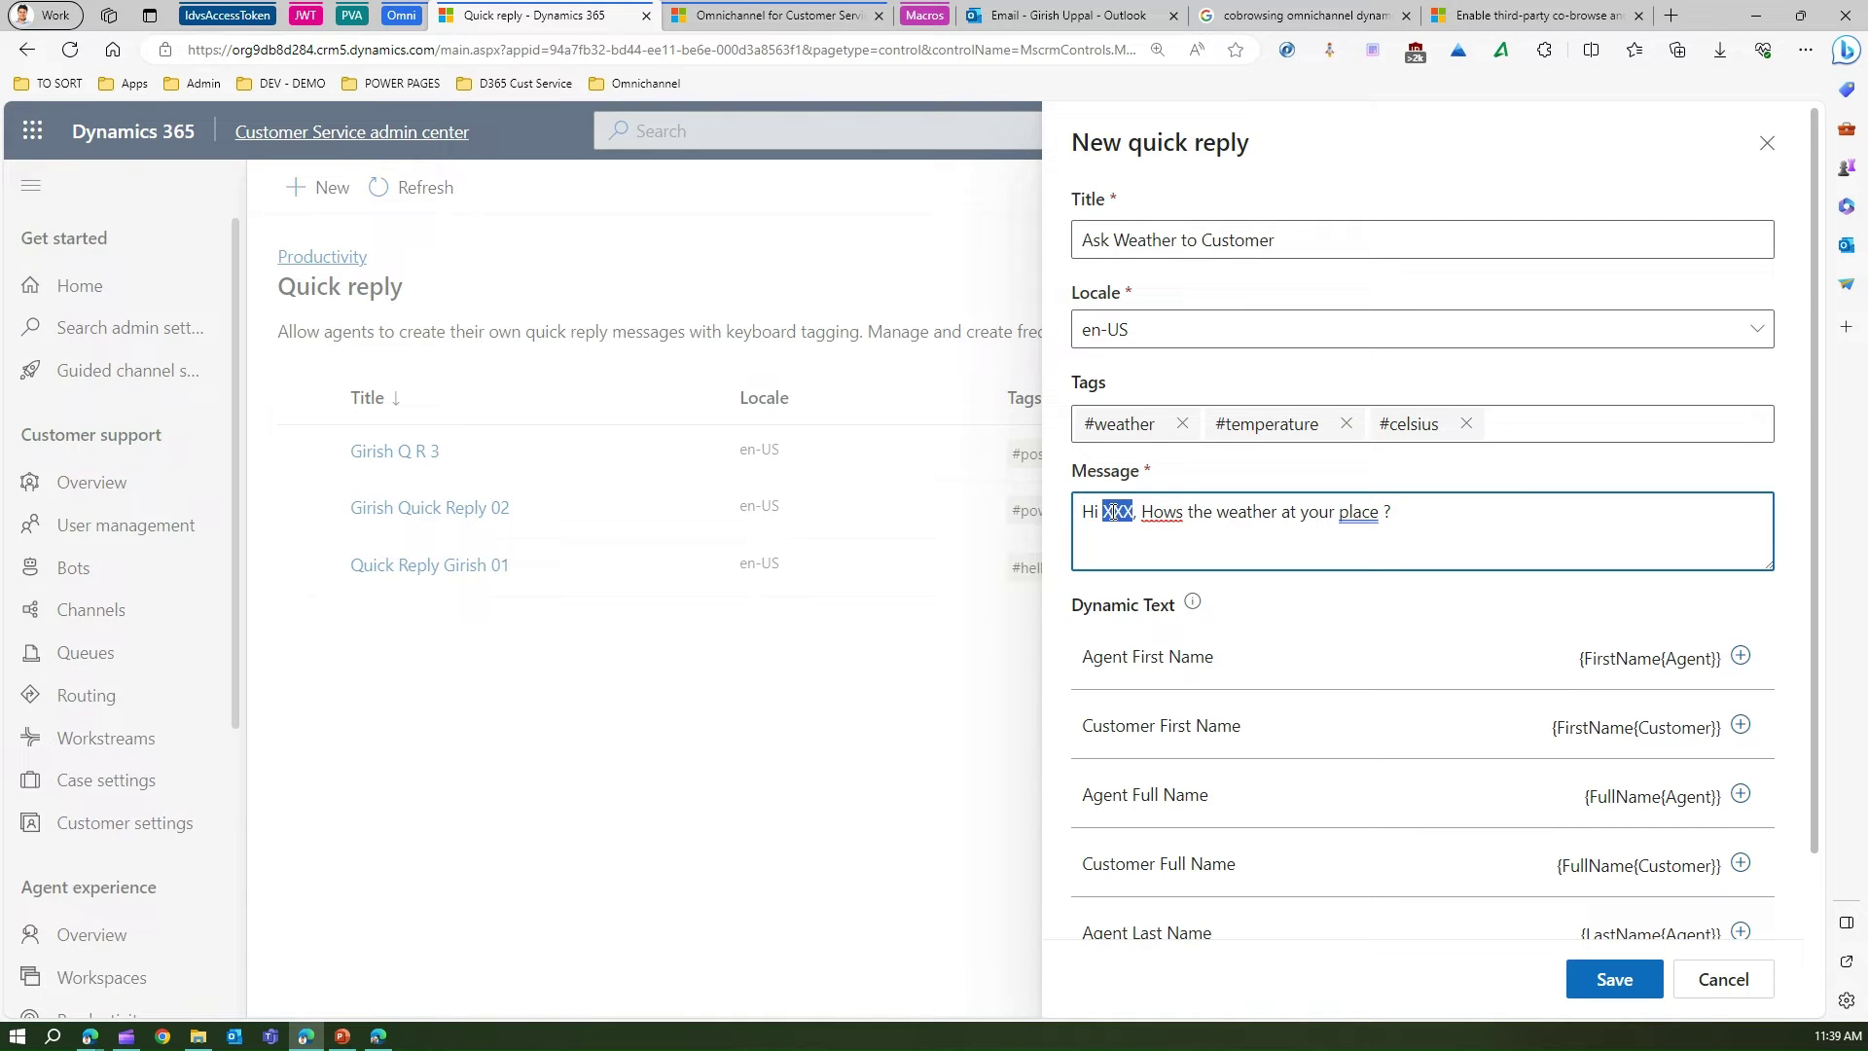
{"action": "left_click", "coordinate": [1416, 510]}
{"action": "double_click", "coordinate": [1115, 510]}
{"action": "key", "text": "BackSpace"}
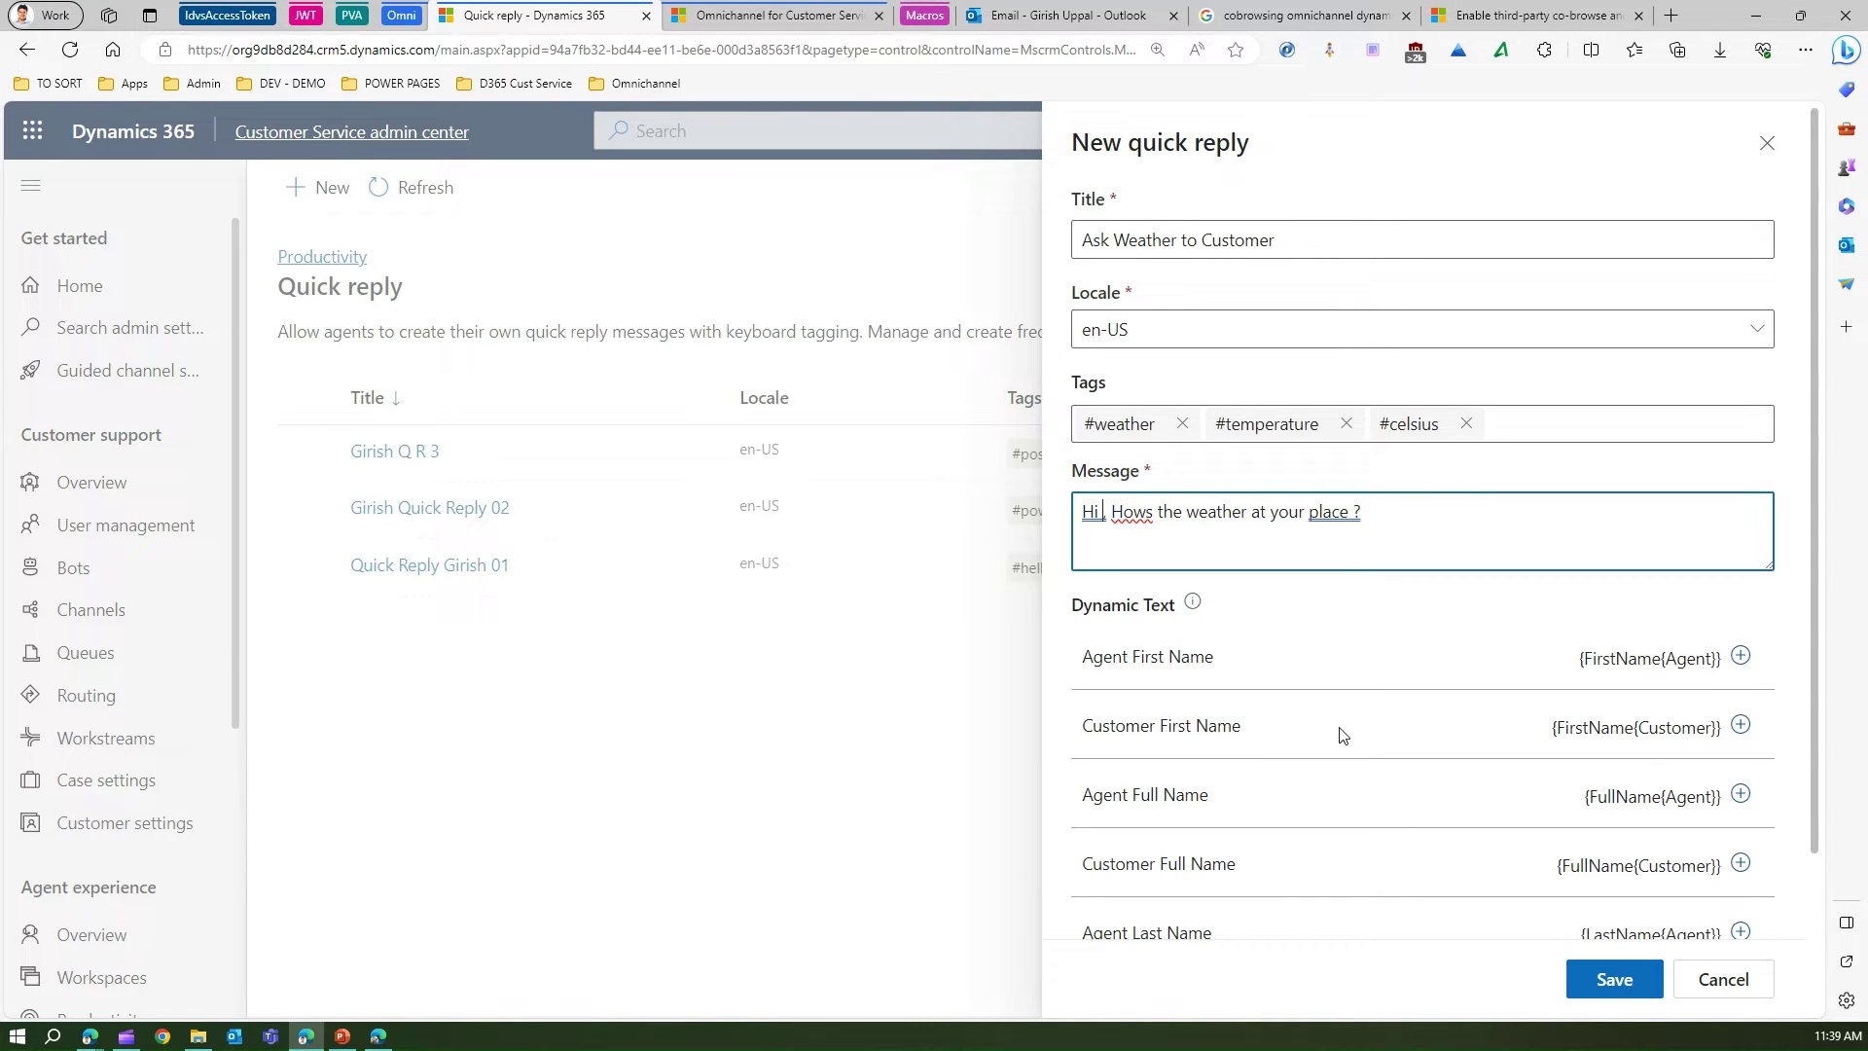
{"action": "left_click", "coordinate": [1740, 726]}
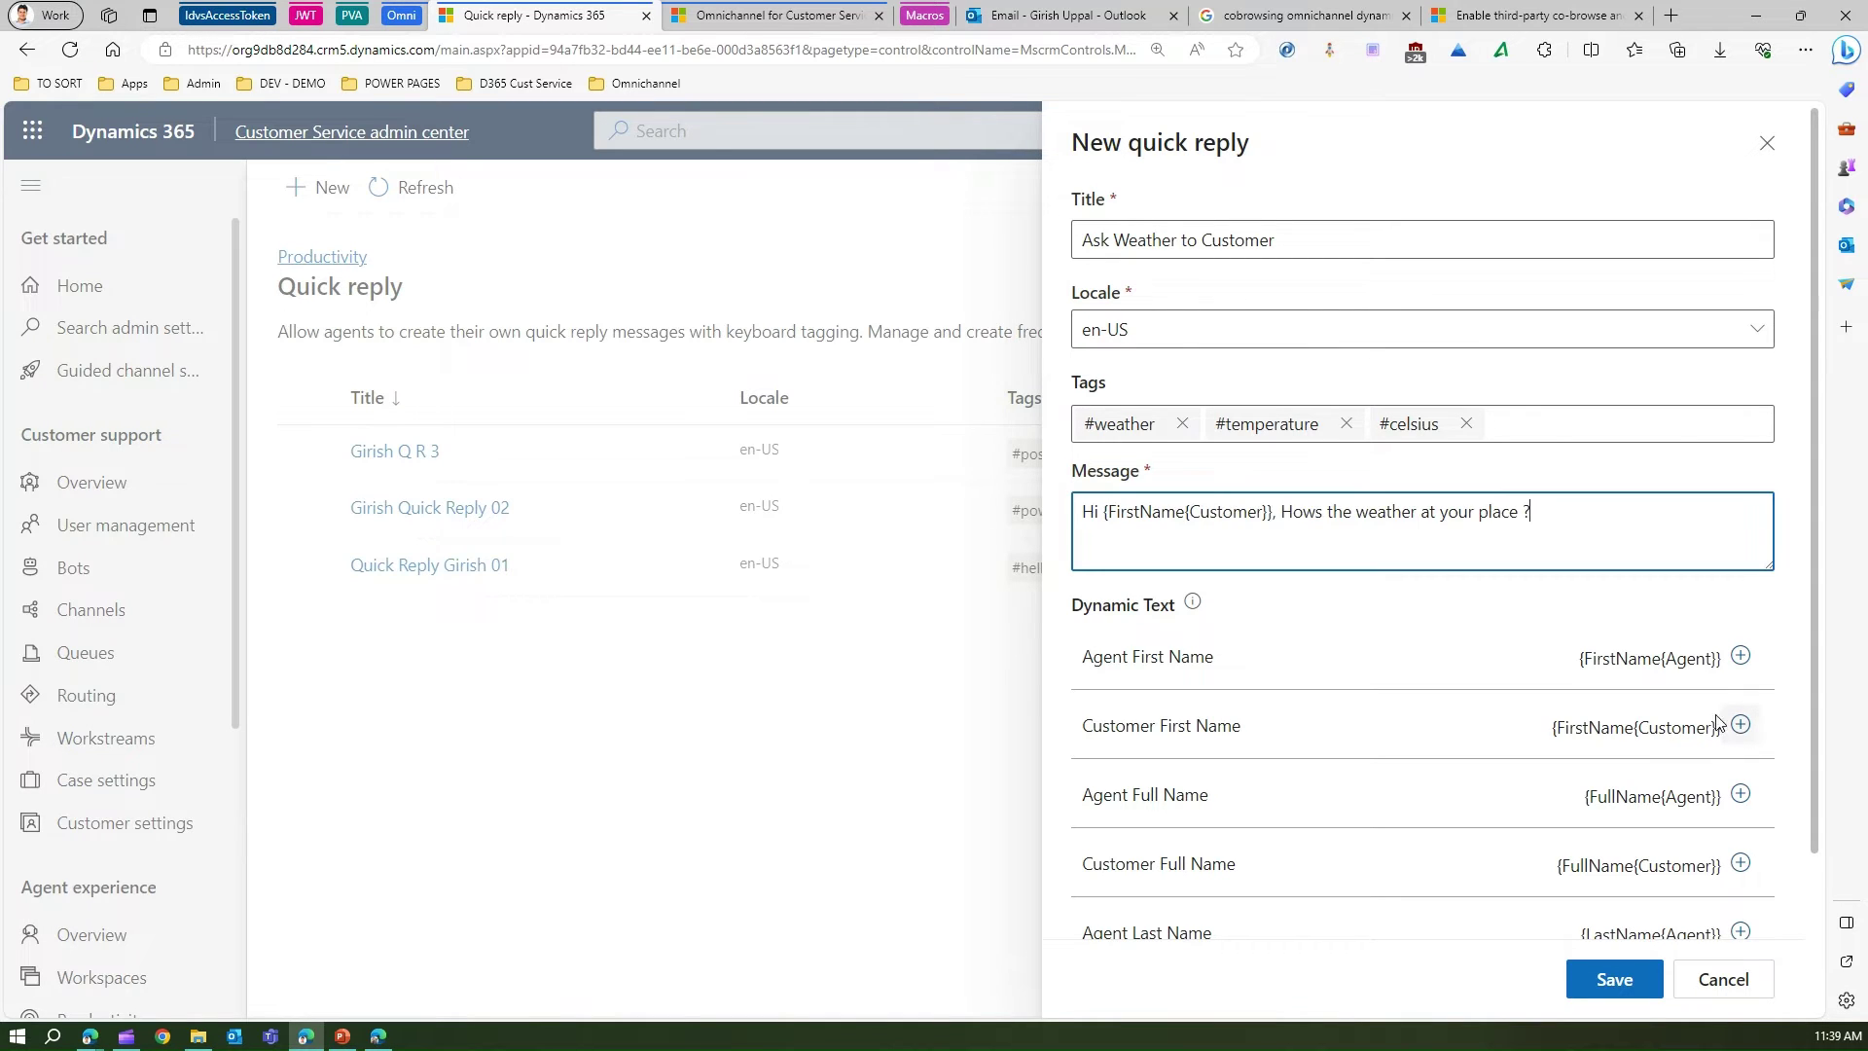
Step: Append 'My self' plus Agent First Name and ', doing ver', then save the quick reply
{"action": "left_click", "coordinate": [1579, 515]}
{"action": "key", "text": "Escape"}
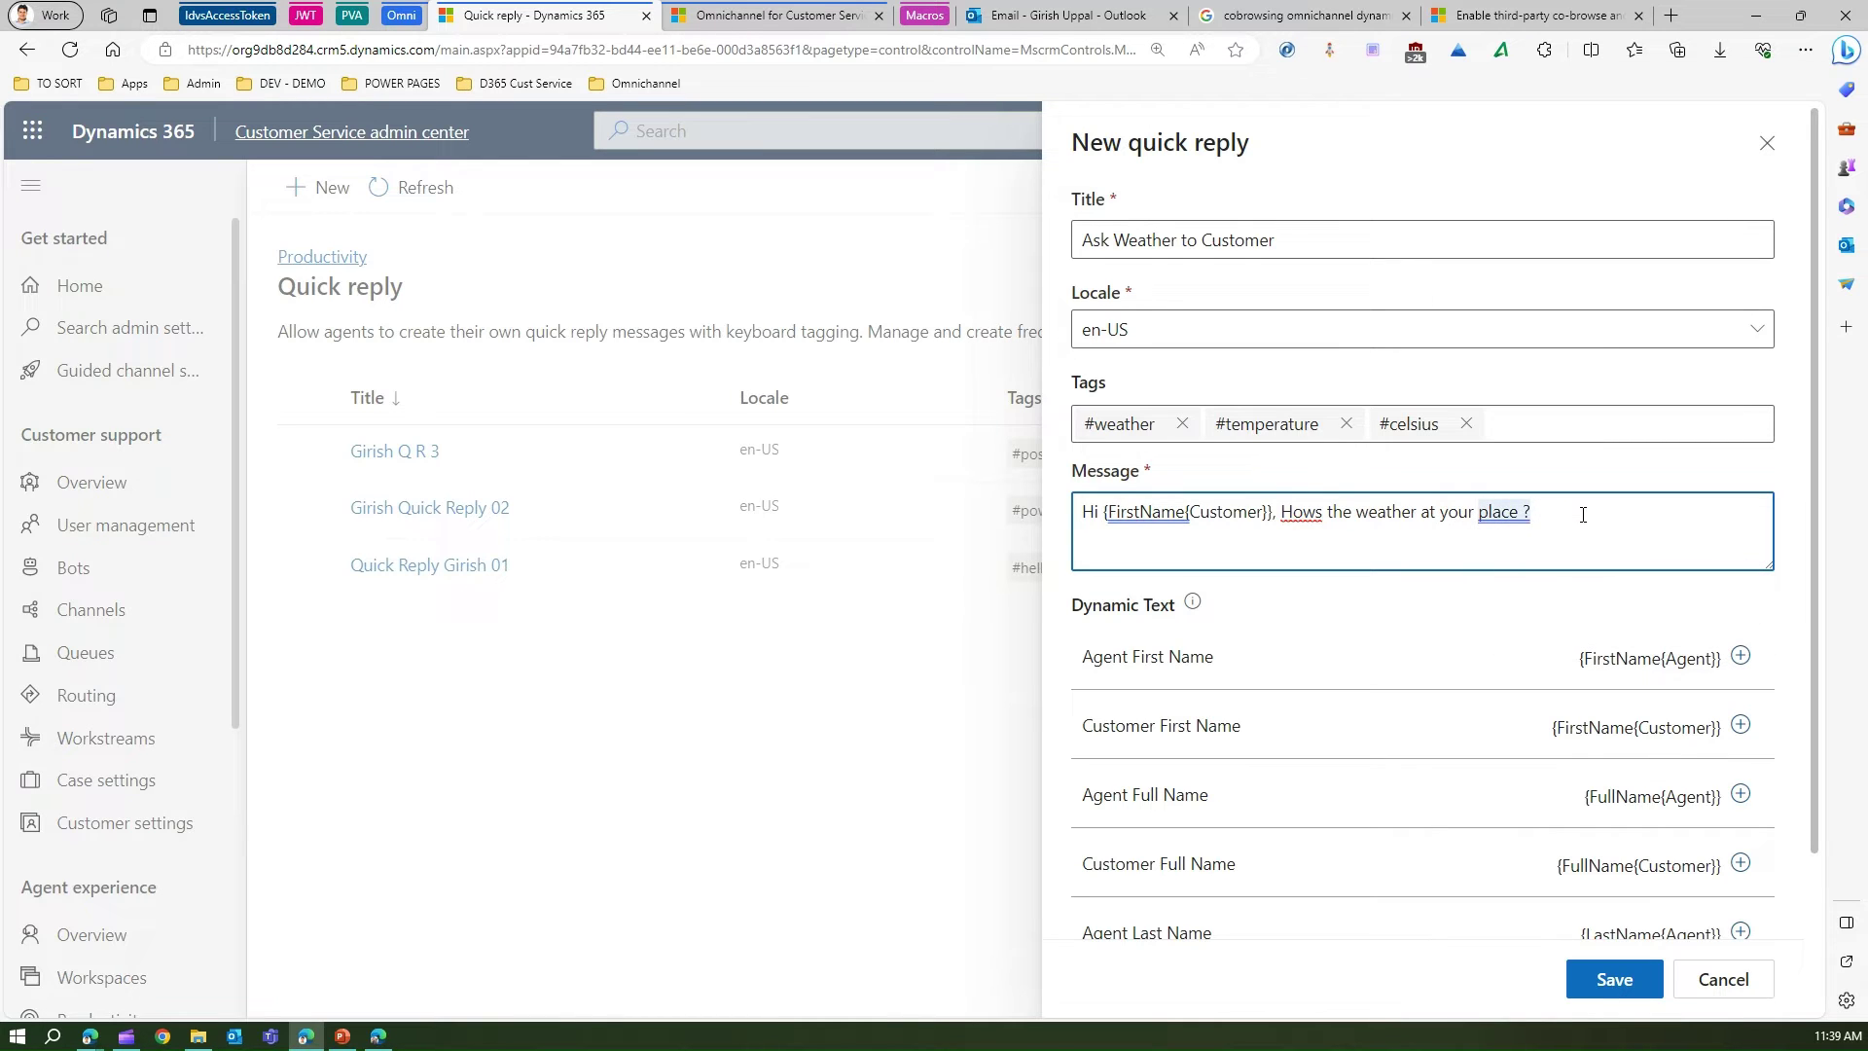
{"action": "type", "text": "My se"}
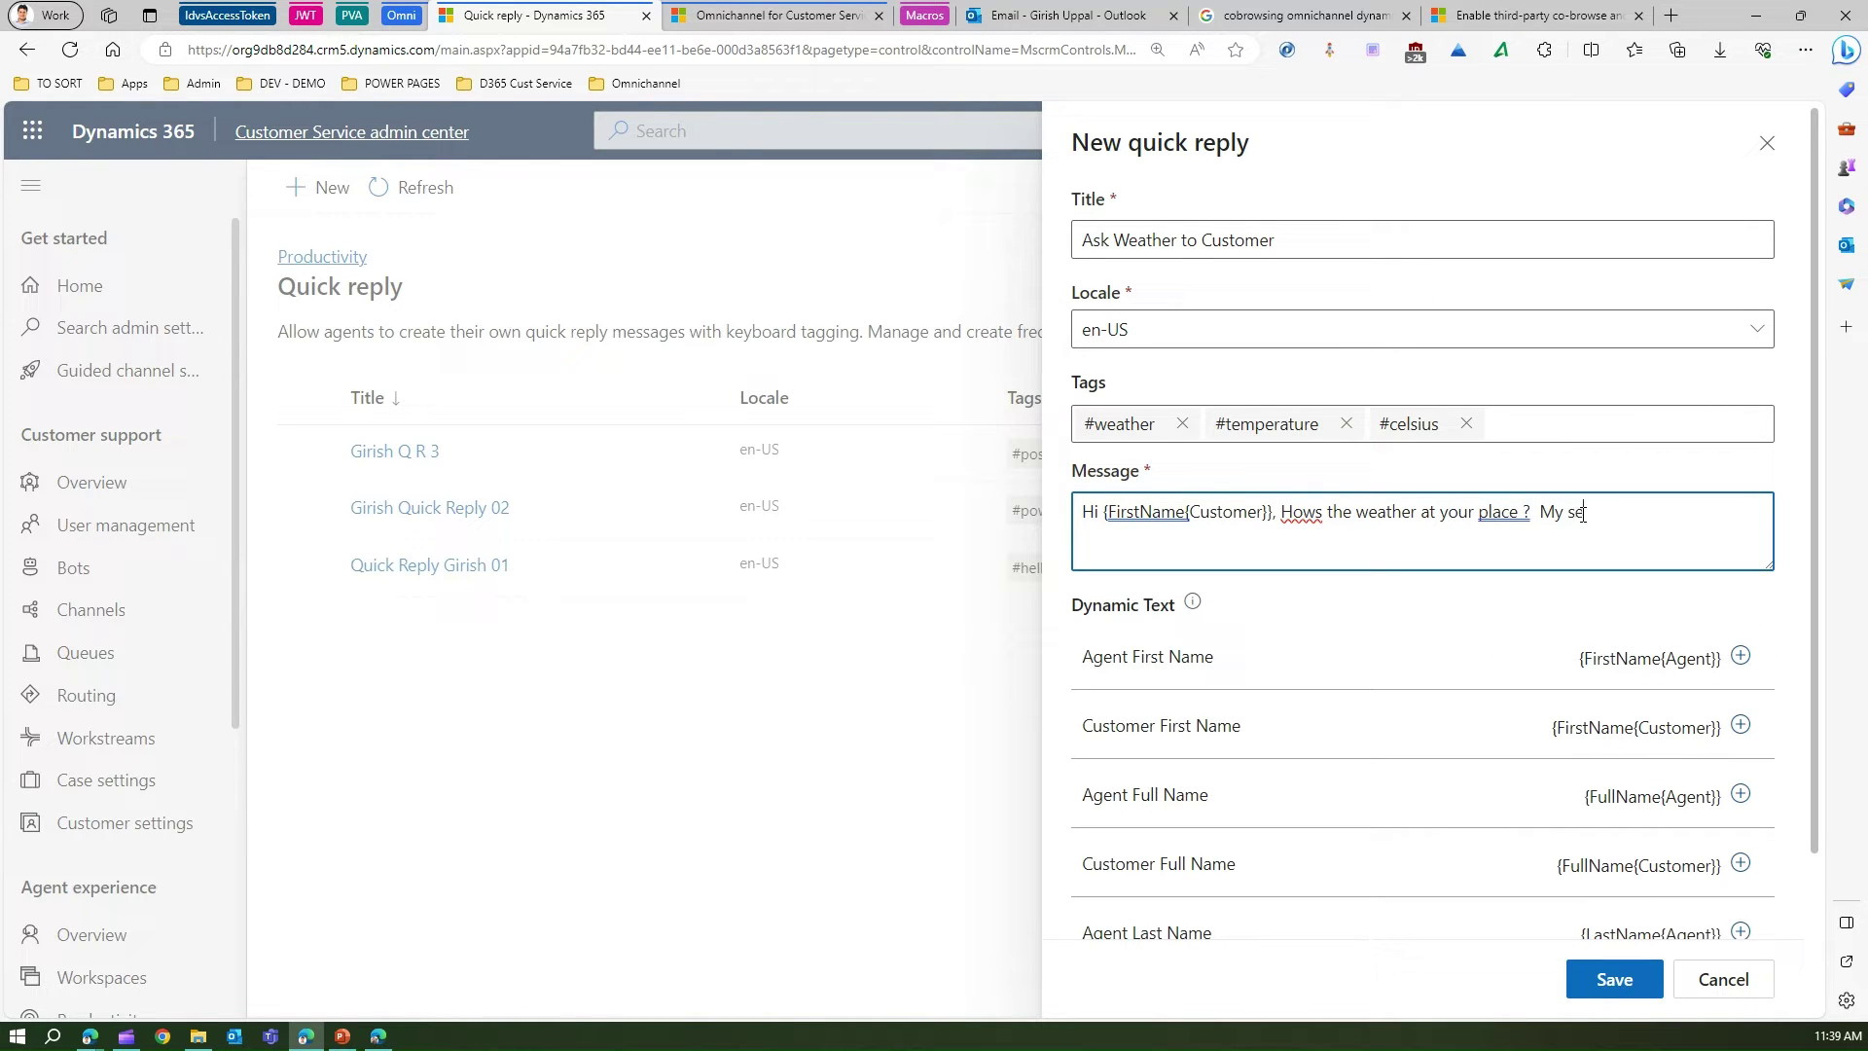
{"action": "type", "text": "lf"}
{"action": "left_click", "coordinate": [1743, 661]}
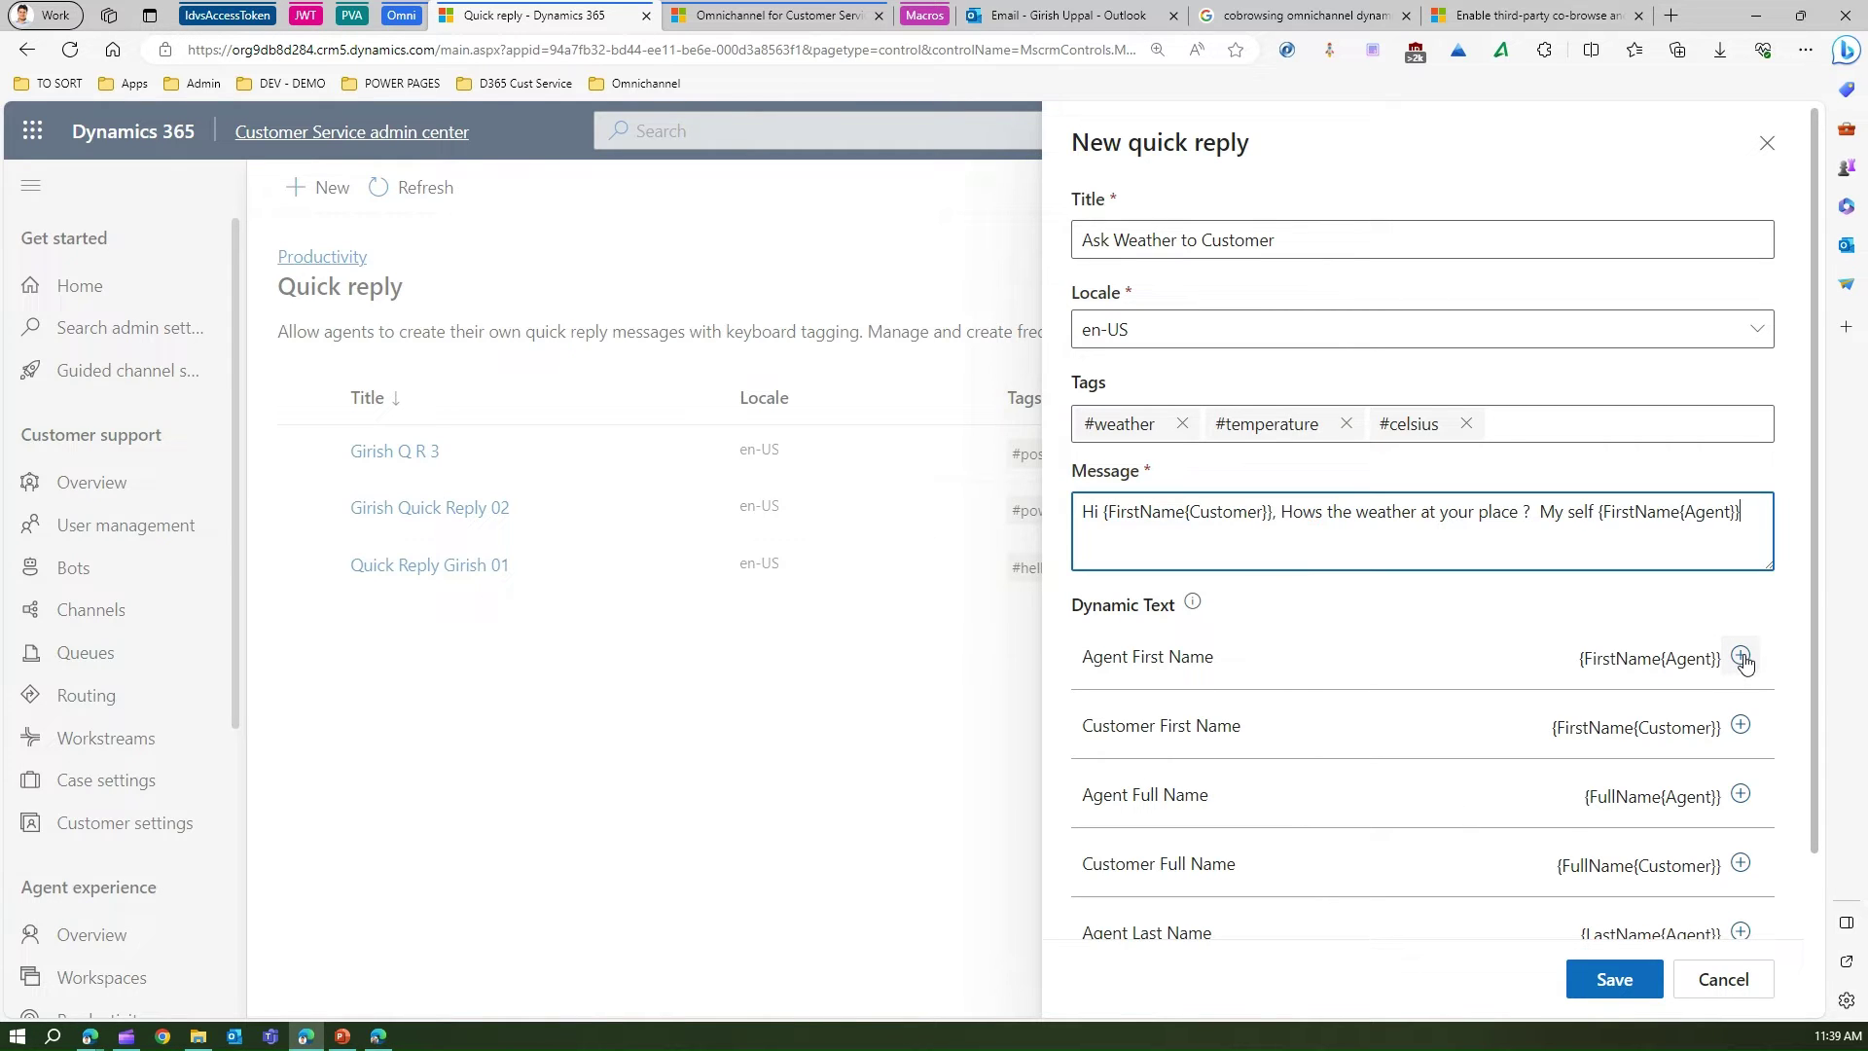
{"action": "type", "text": ", doing very well."}
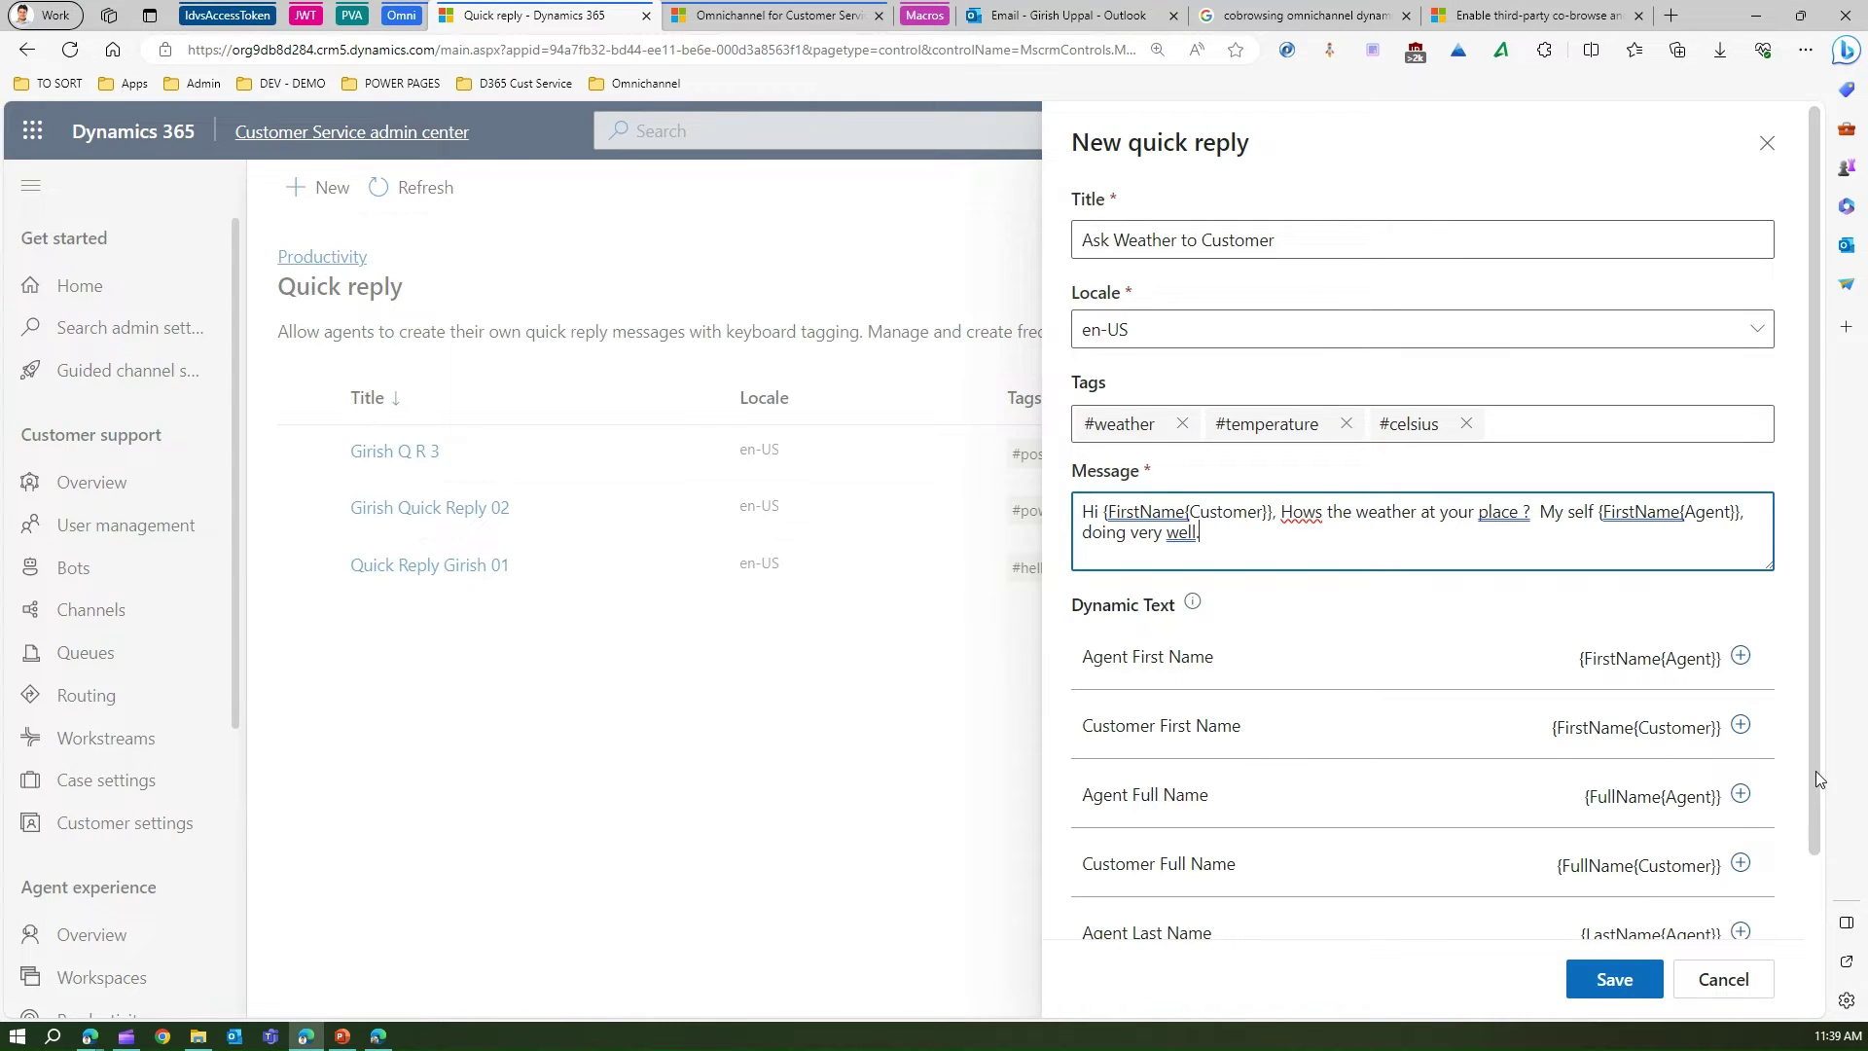
{"action": "scroll", "coordinate": [1818, 775], "scroll_direction": "down", "scroll_amount": 3}
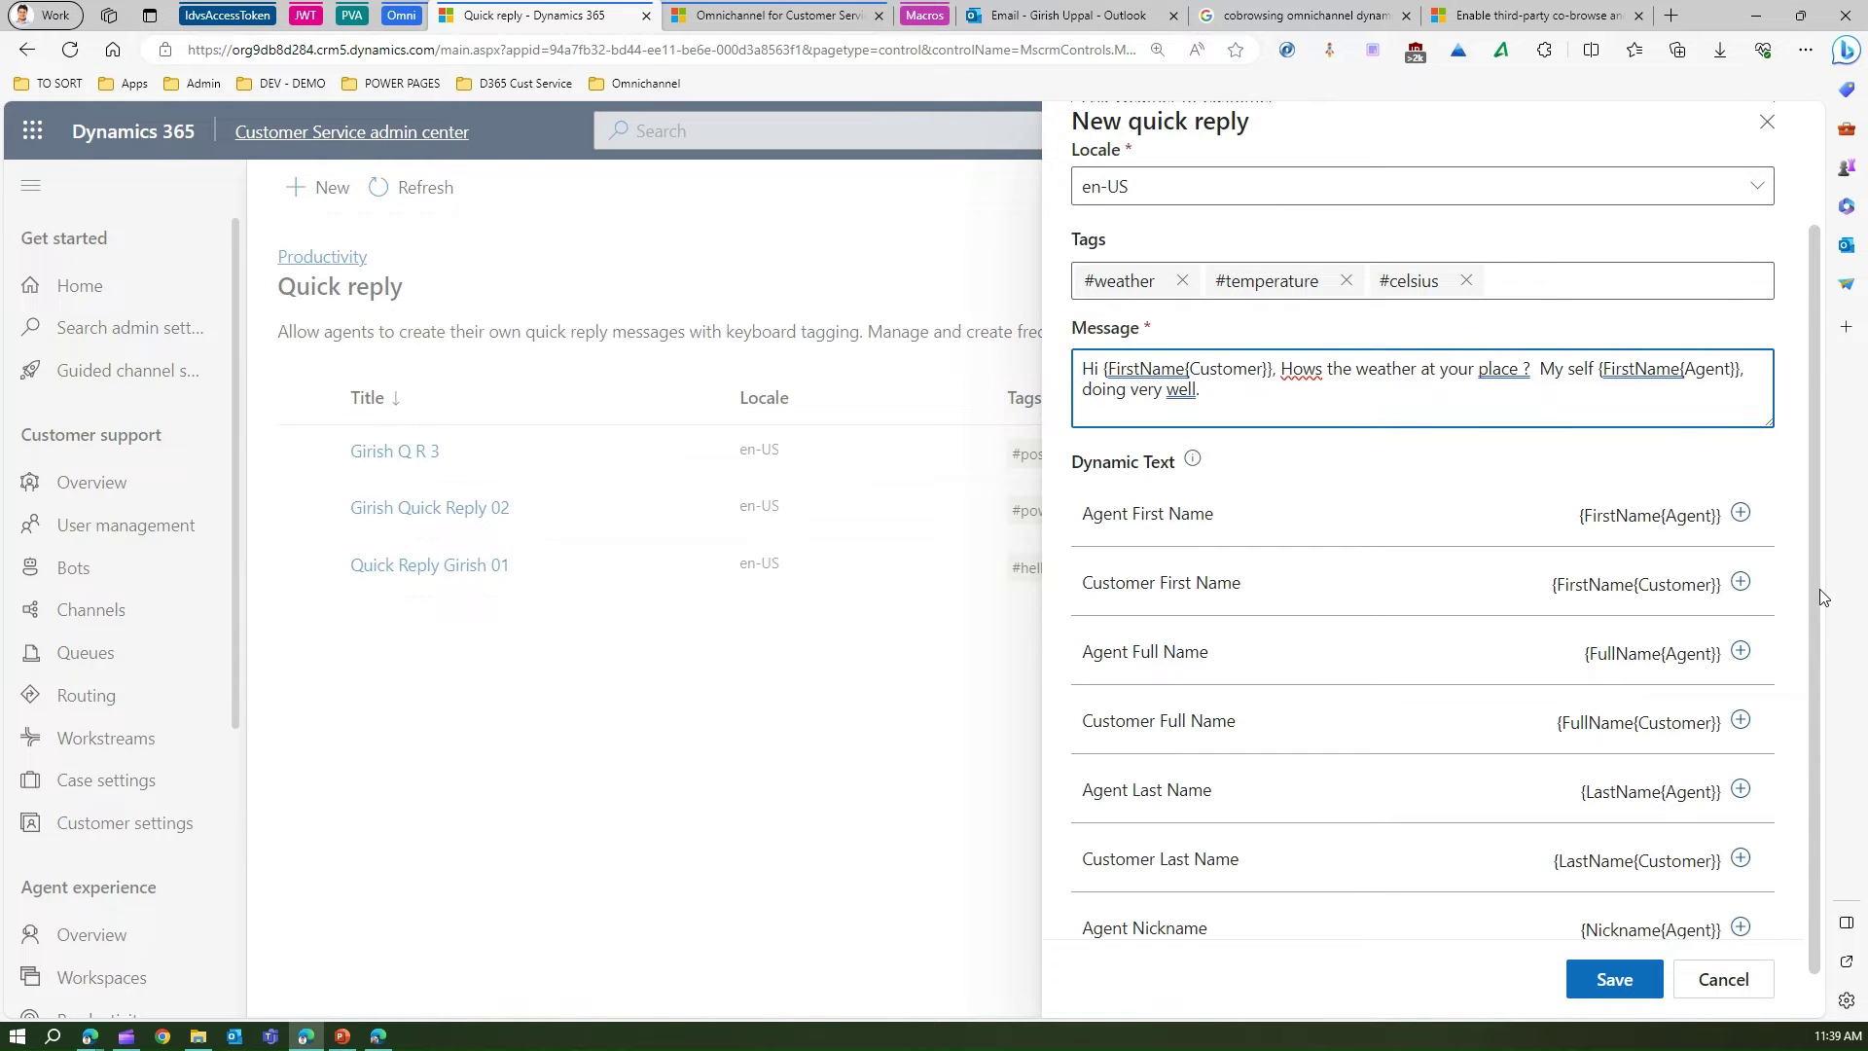
{"action": "scroll", "coordinate": [1818, 587], "scroll_direction": "up", "scroll_amount": 2}
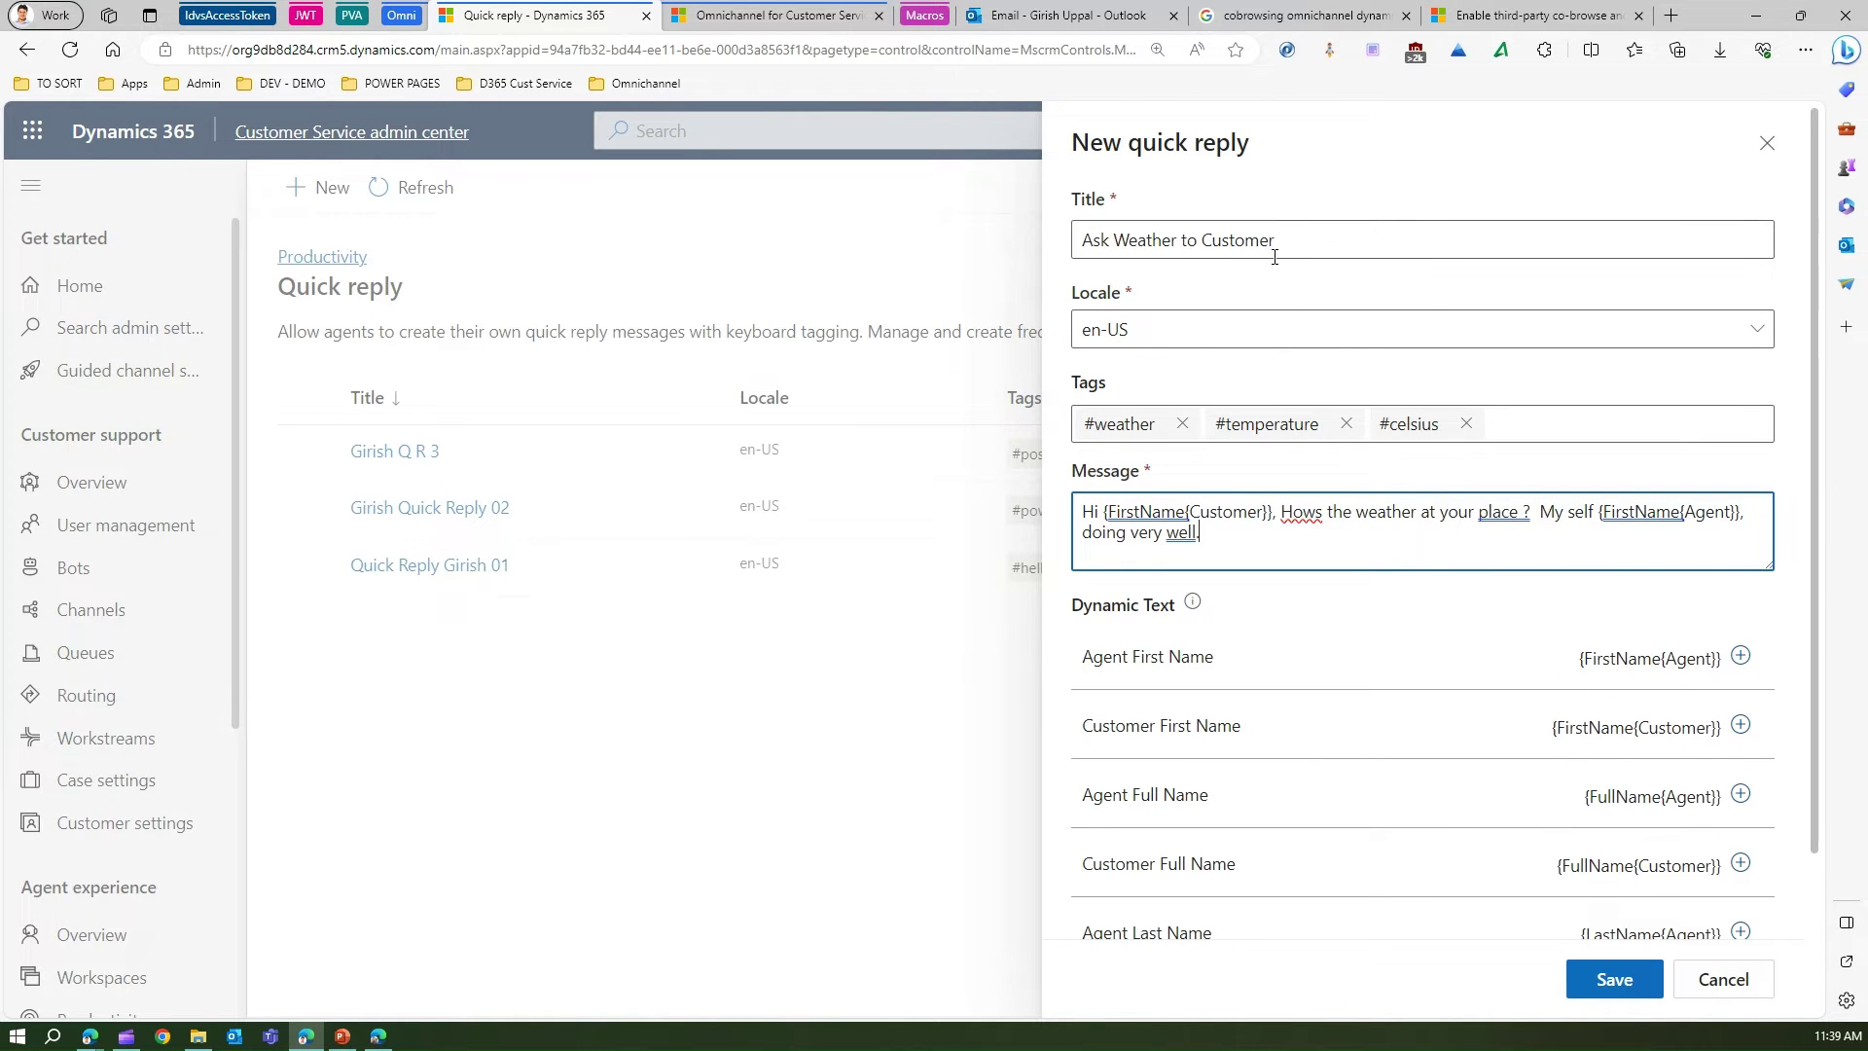
{"action": "left_click", "coordinate": [1640, 982]}
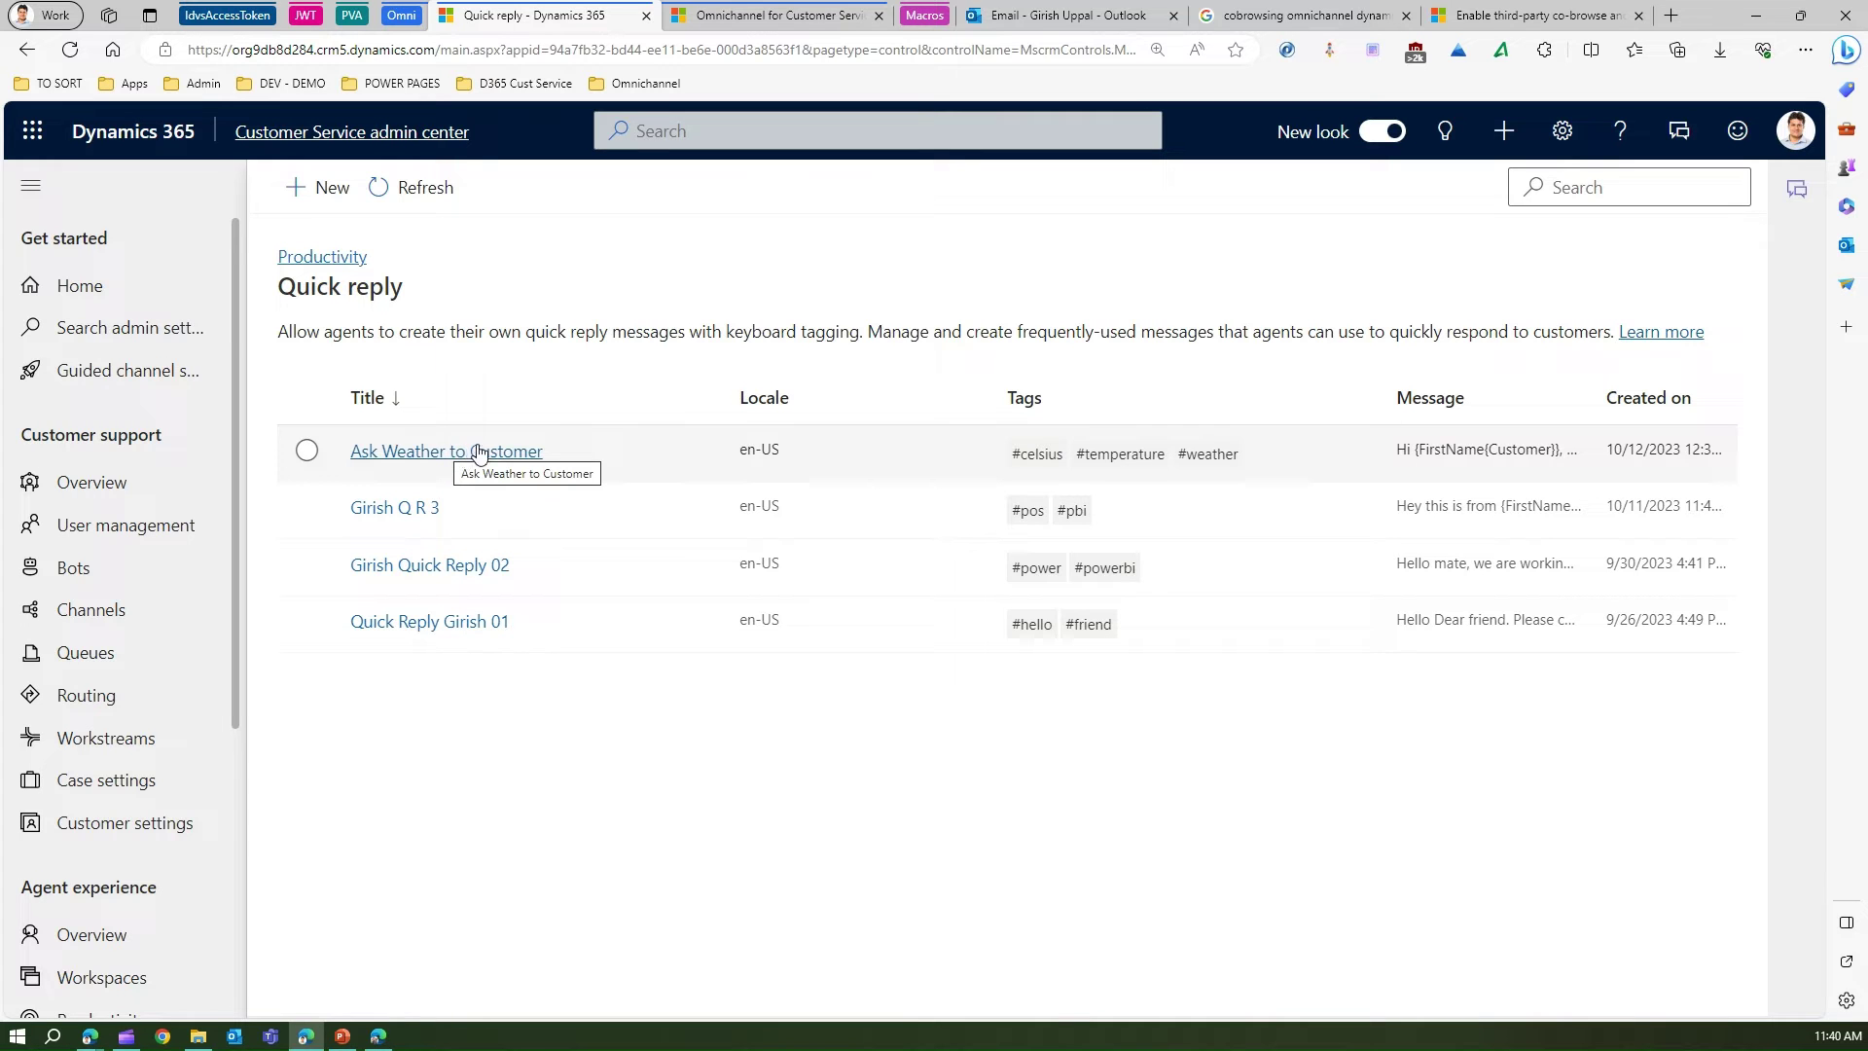
Step: Send 'Hi' in the agent's live chat conversation
{"action": "left_click", "coordinate": [731, 21]}
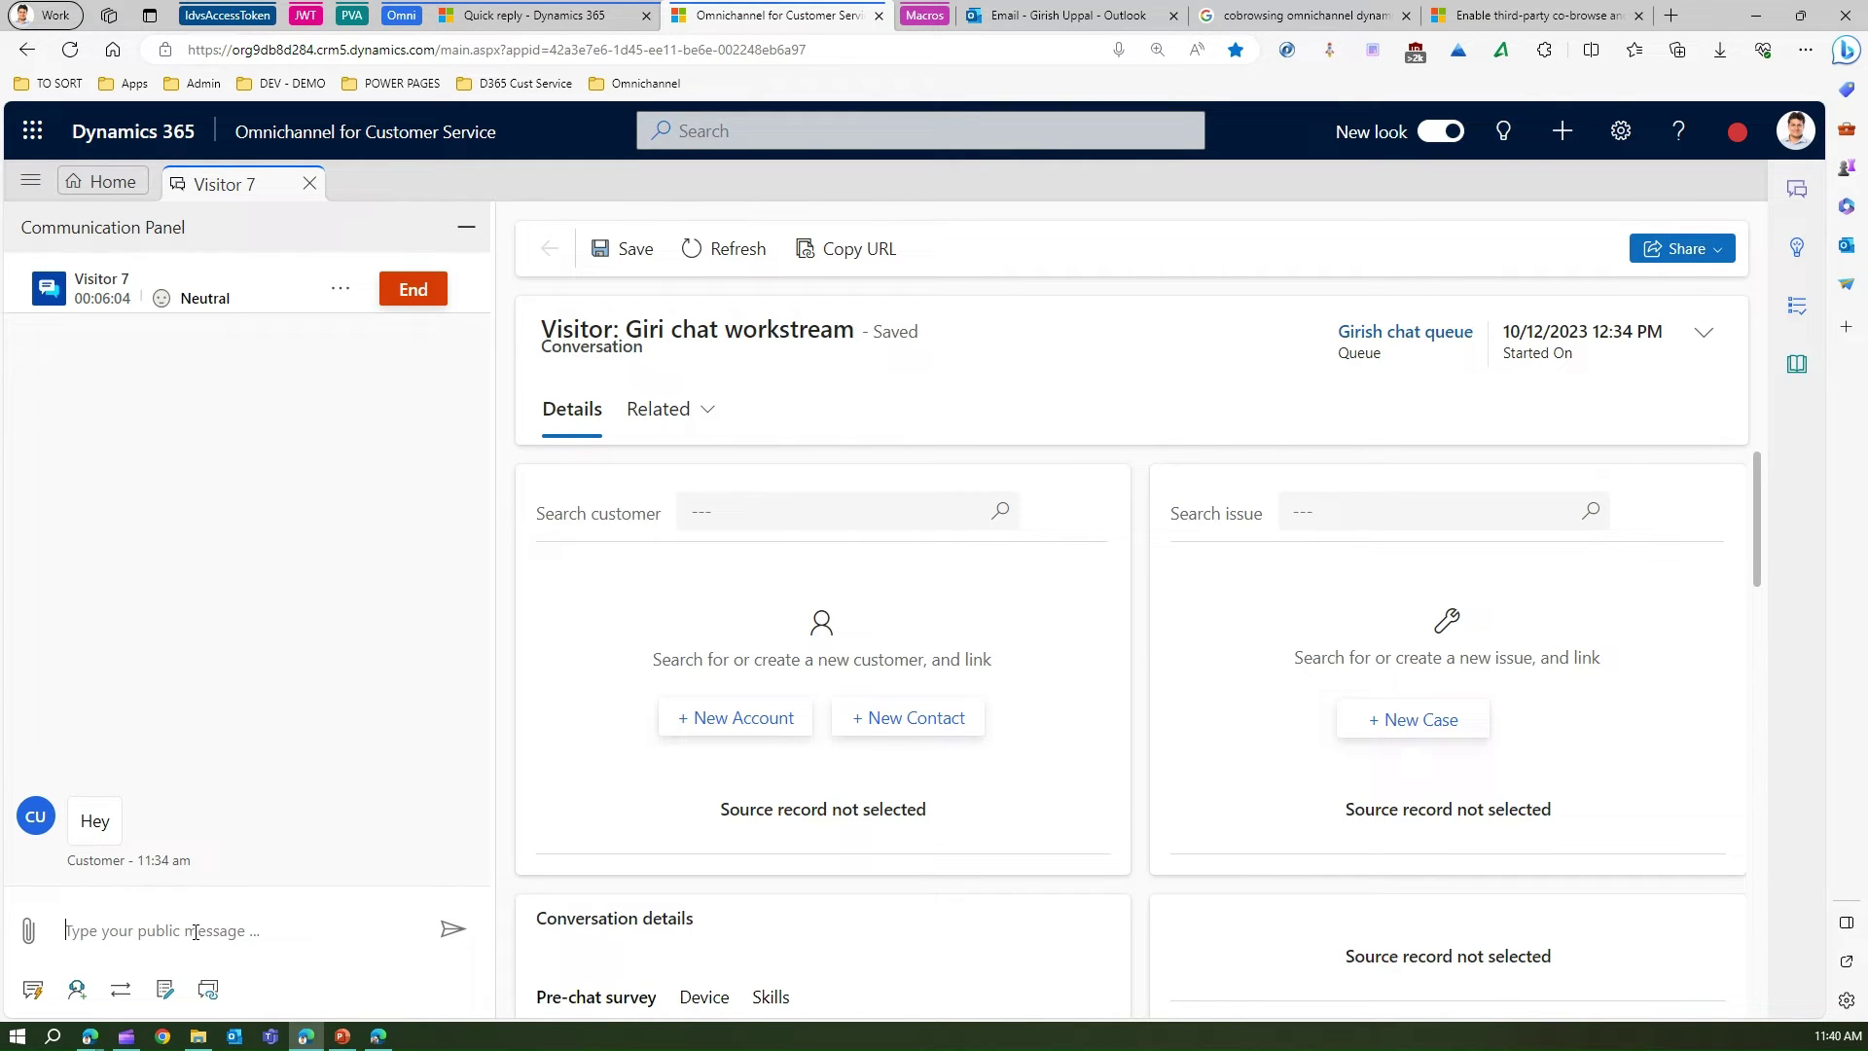
{"action": "type", "text": "Hi"}
{"action": "key", "text": "Return"}
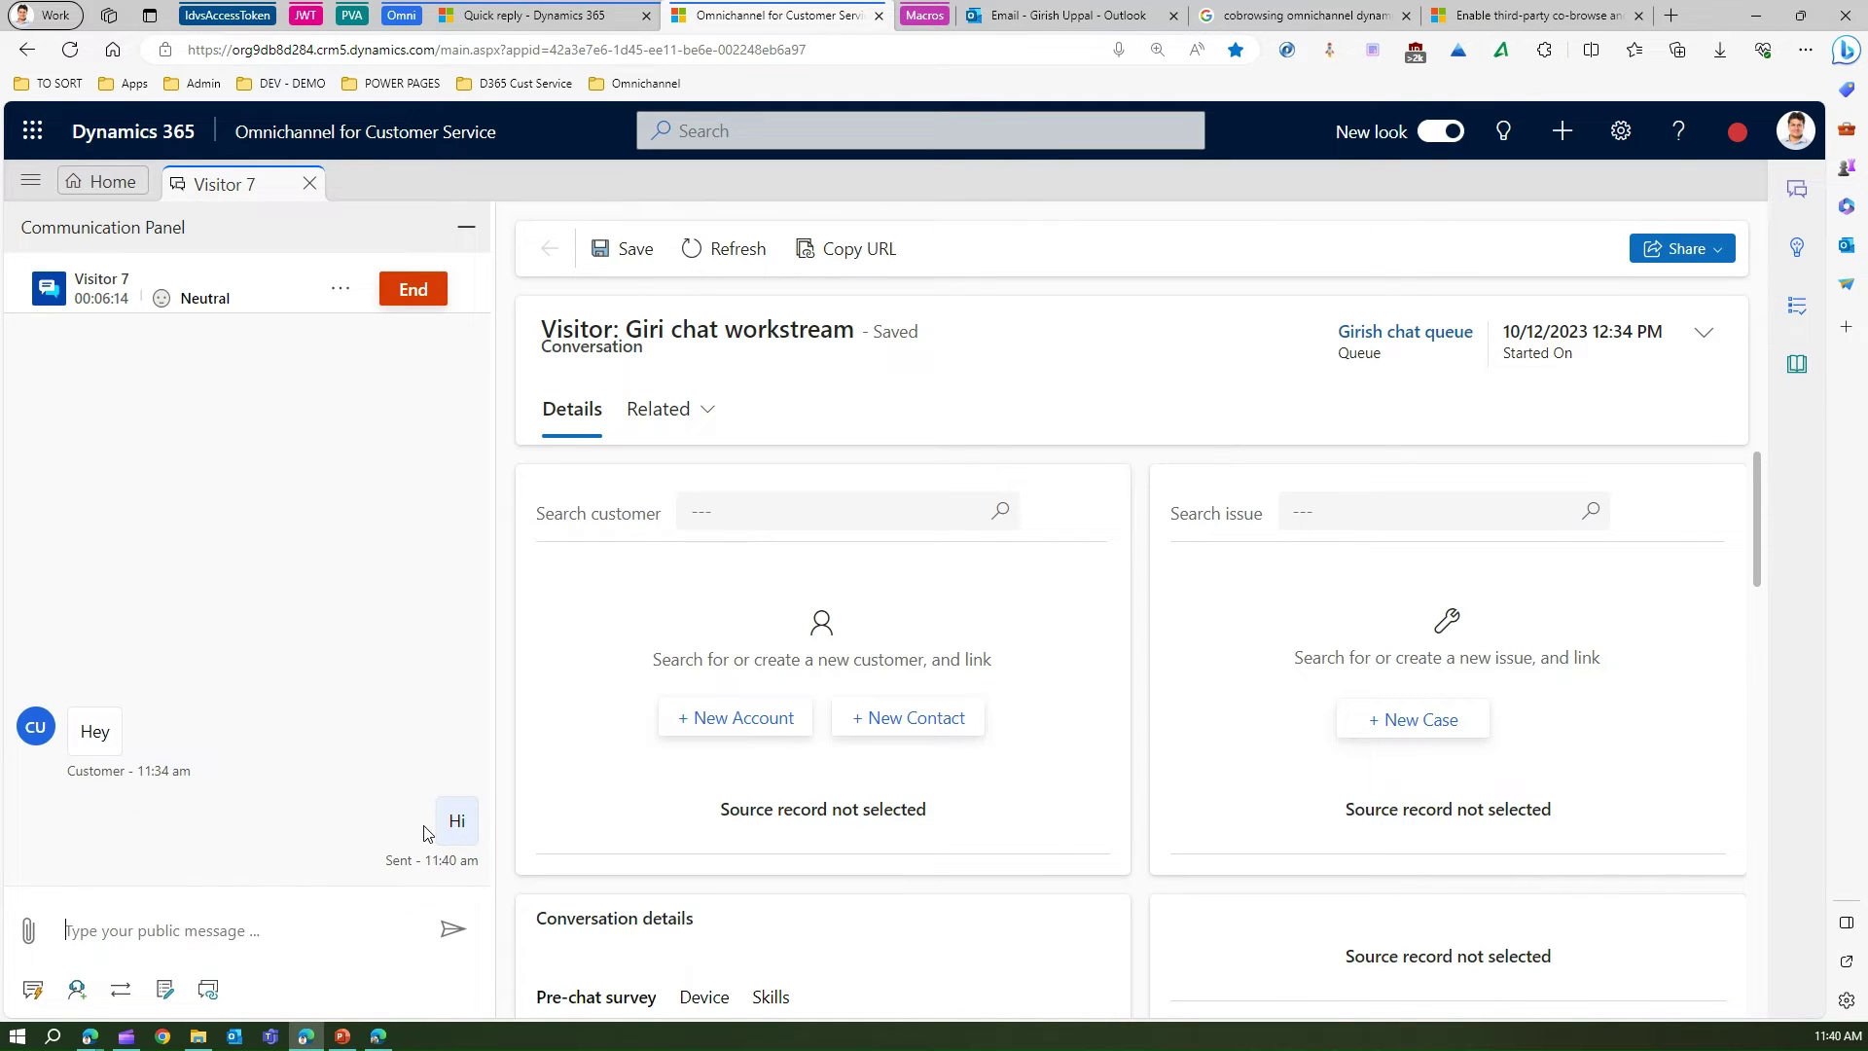
Step: Filter quick replies by the #power tag and send 'Hello mate, we are working on and'
{"action": "left_click", "coordinate": [34, 991]}
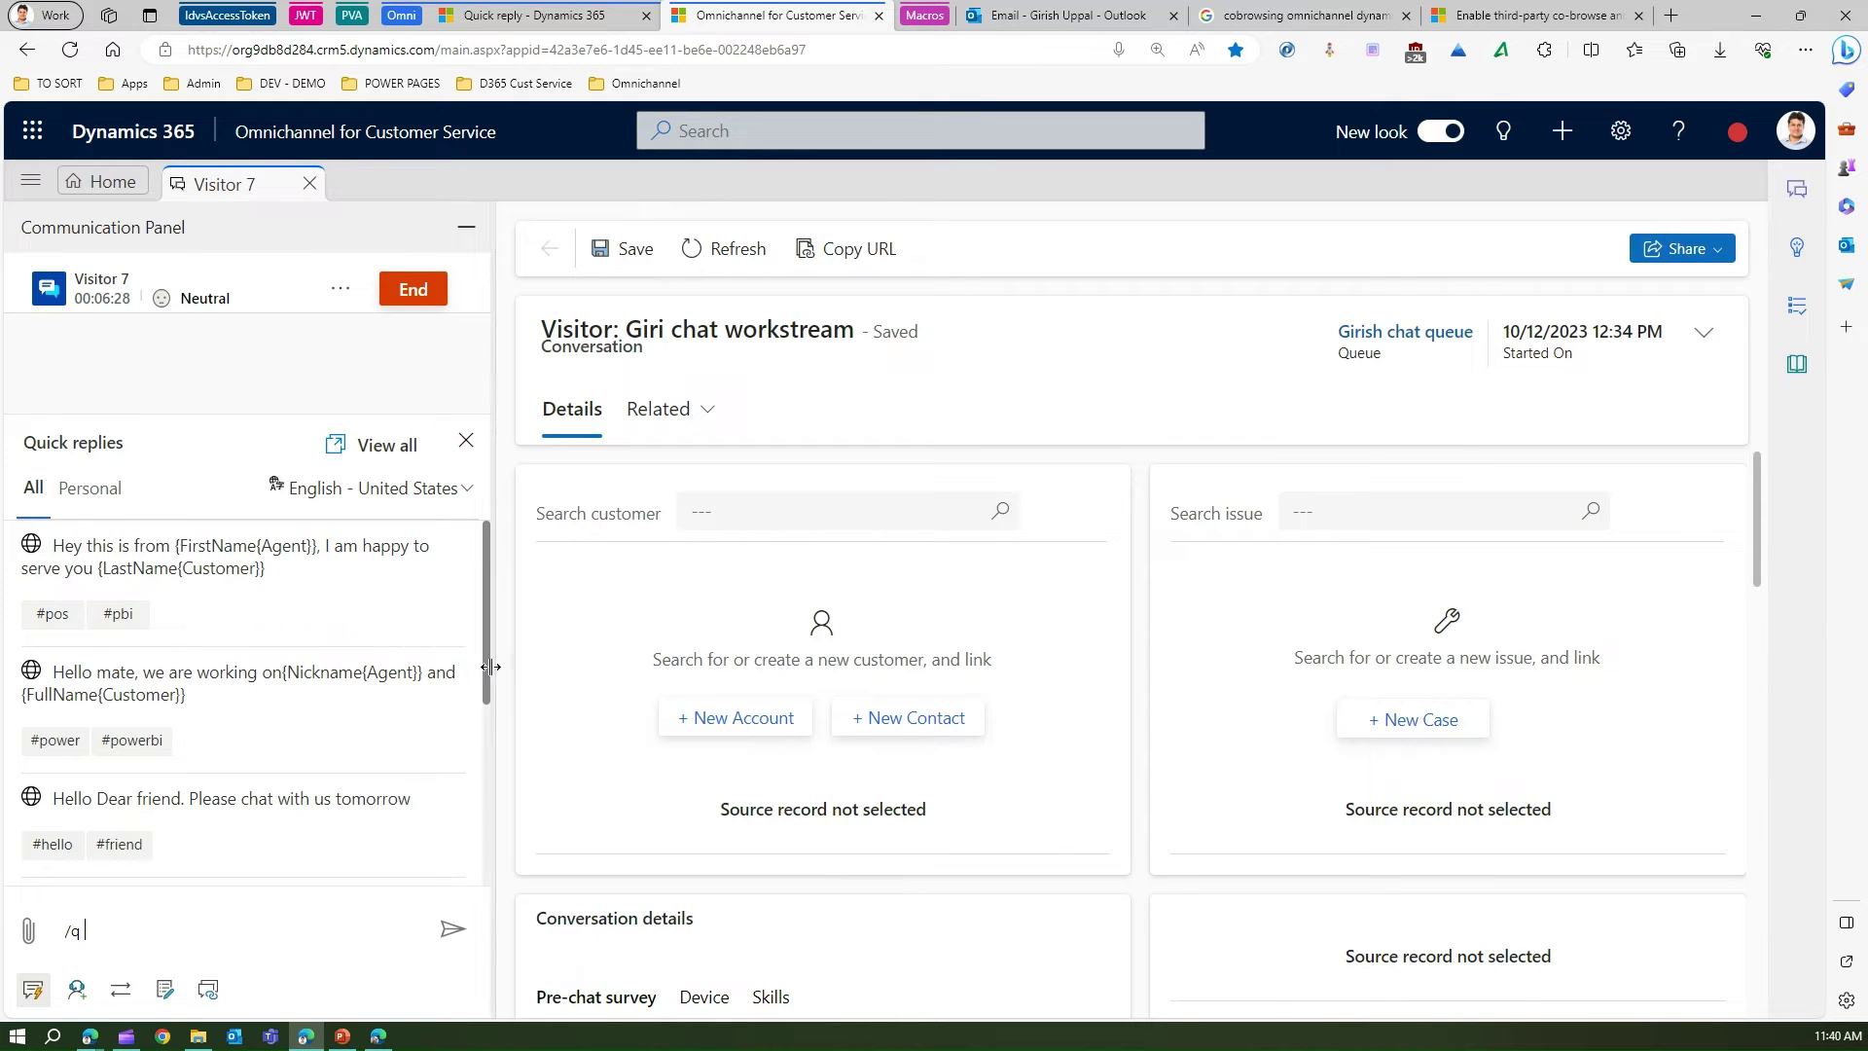
{"action": "left_click_drag", "start_coordinate": [487, 669], "coordinate": [541, 875]}
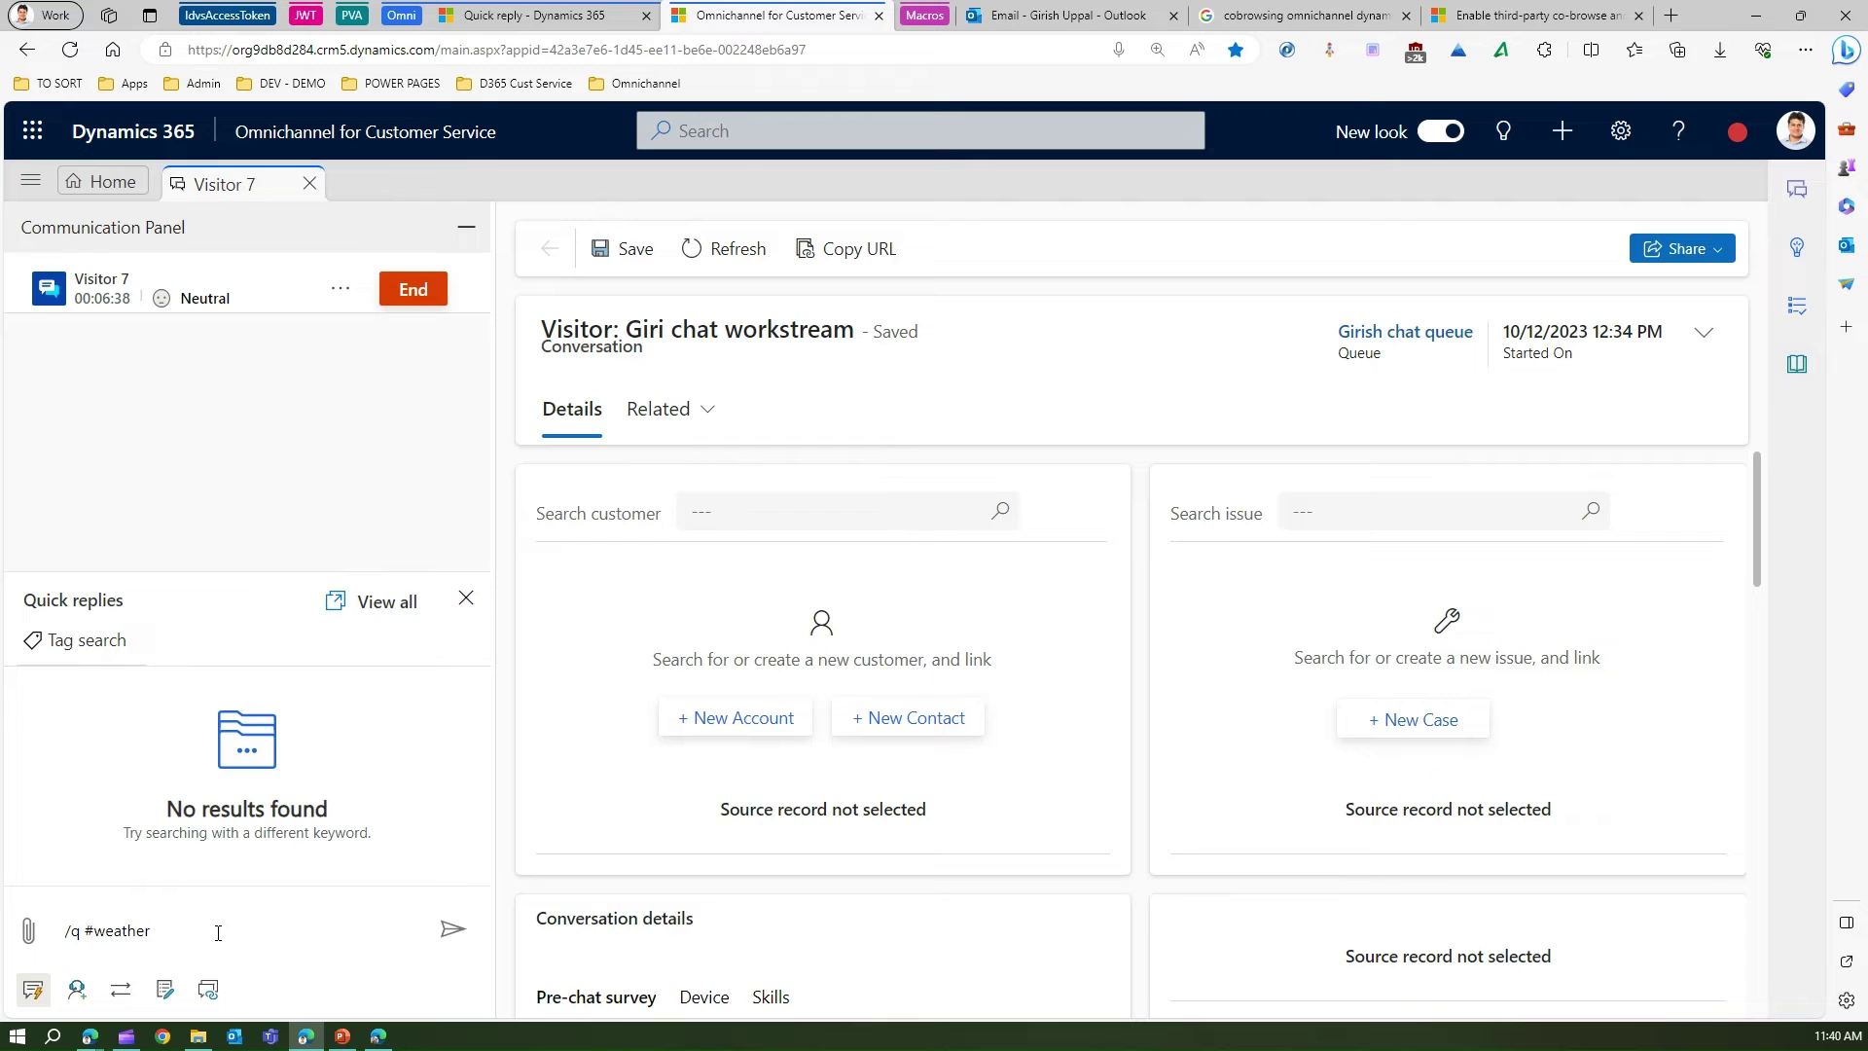
{"action": "key", "text": "BackSpace"}
{"action": "key", "text": "BackSpace"}
{"action": "key", "text": "BackSpace"}
{"action": "key", "text": "BackSpace"}
{"action": "key", "text": "BackSpace"}
{"action": "type", "text": "pow"}
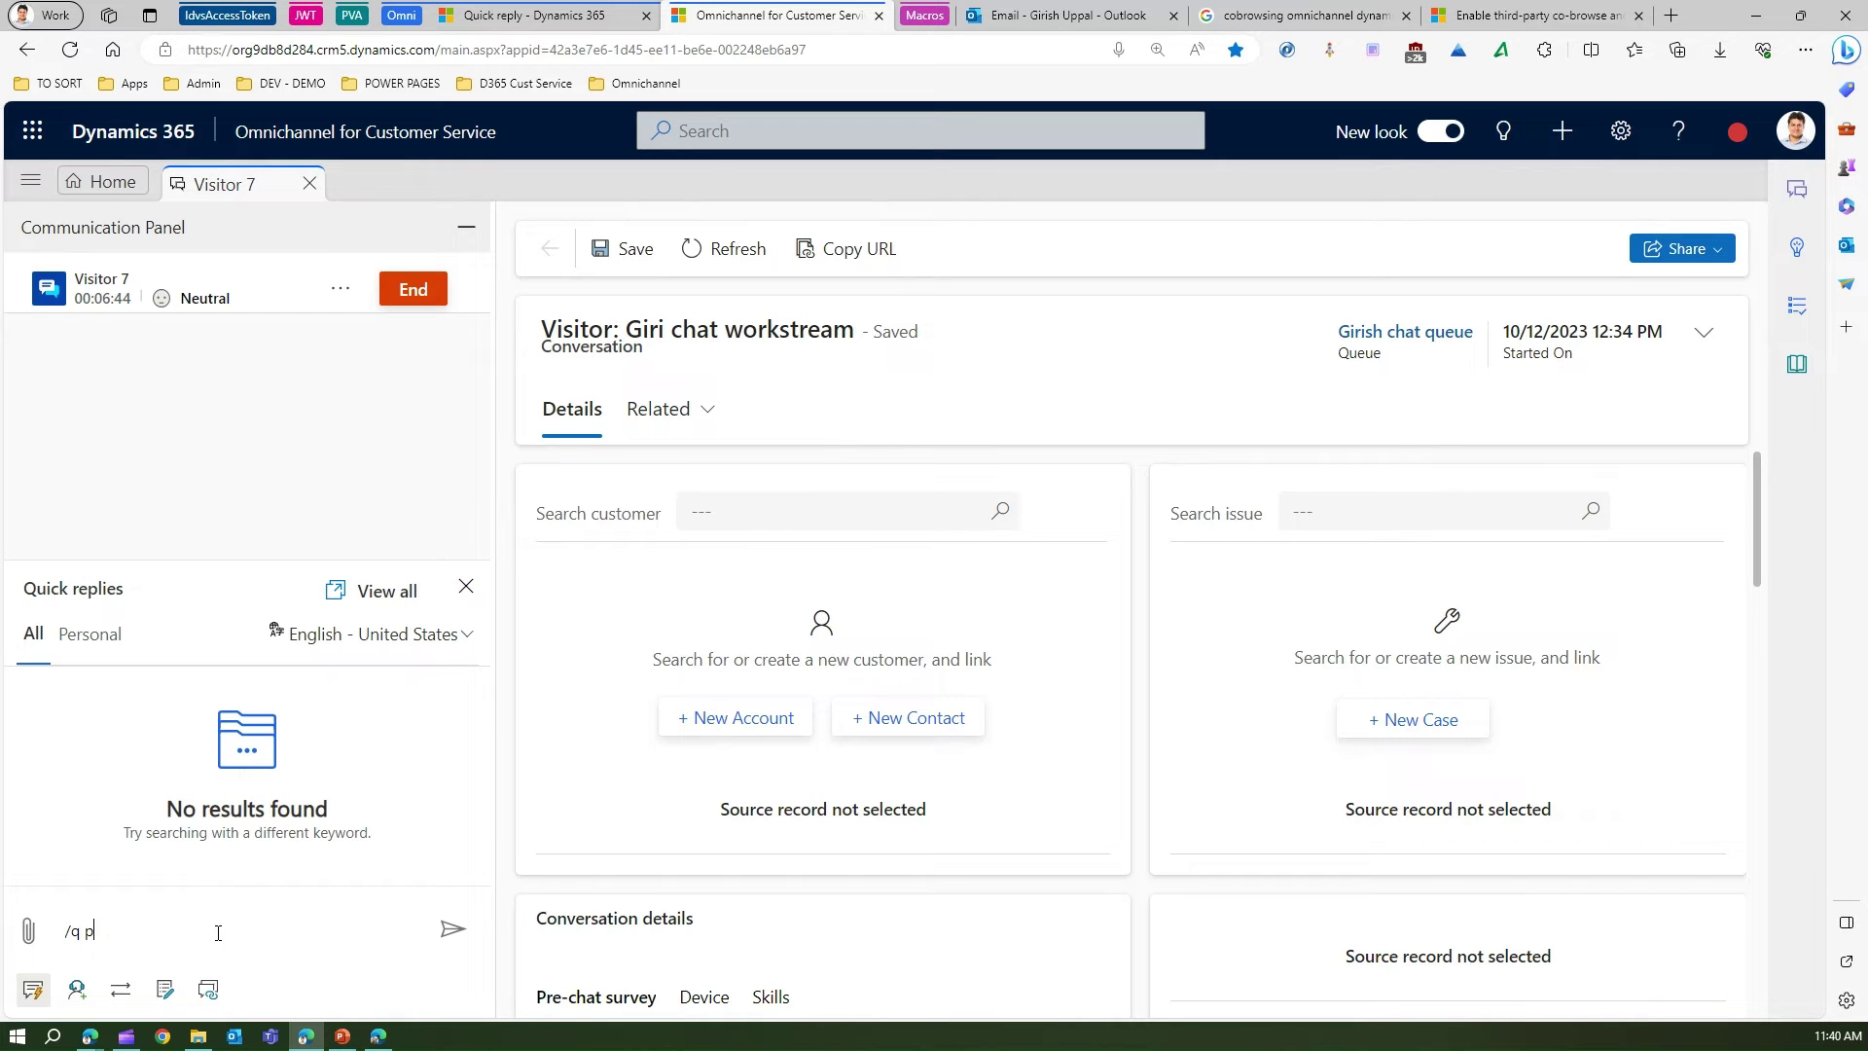
{"action": "key", "text": "BackSpace"}
{"action": "key", "text": "BackSpace"}
{"action": "type", "text": "#power"}
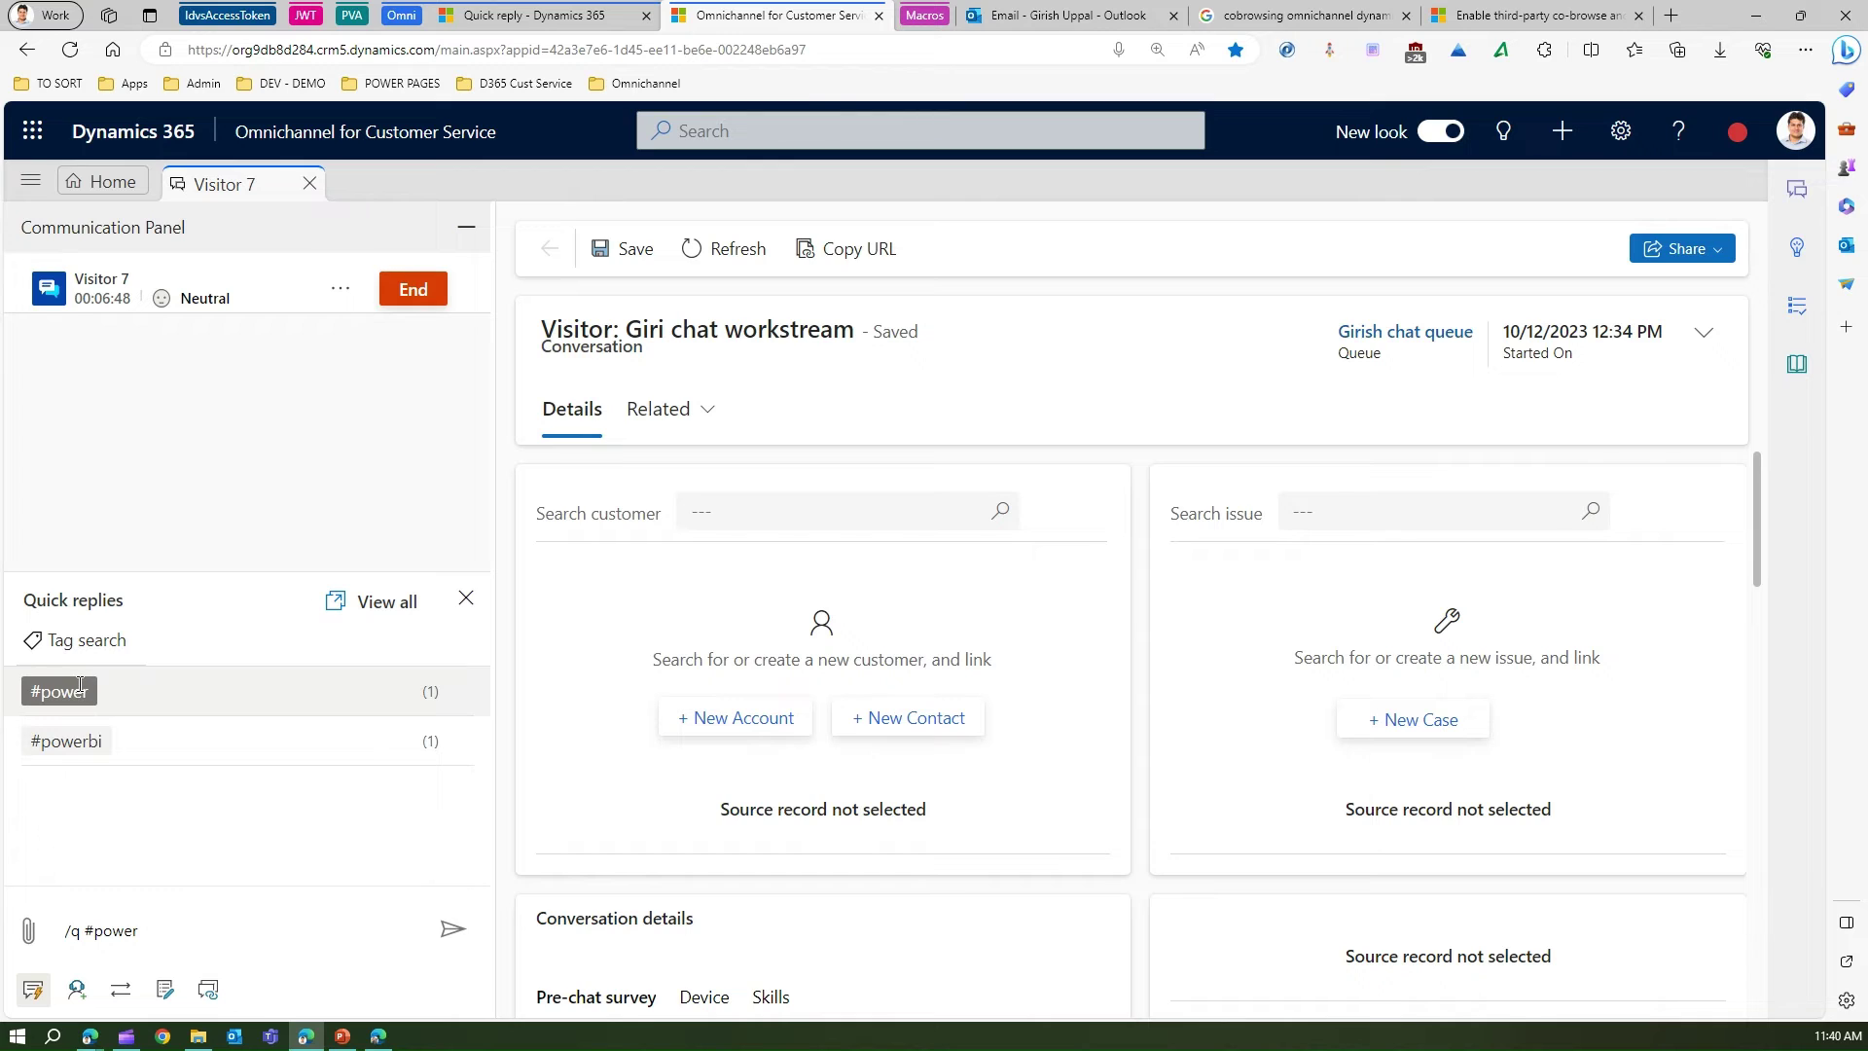
{"action": "left_click", "coordinate": [82, 692]}
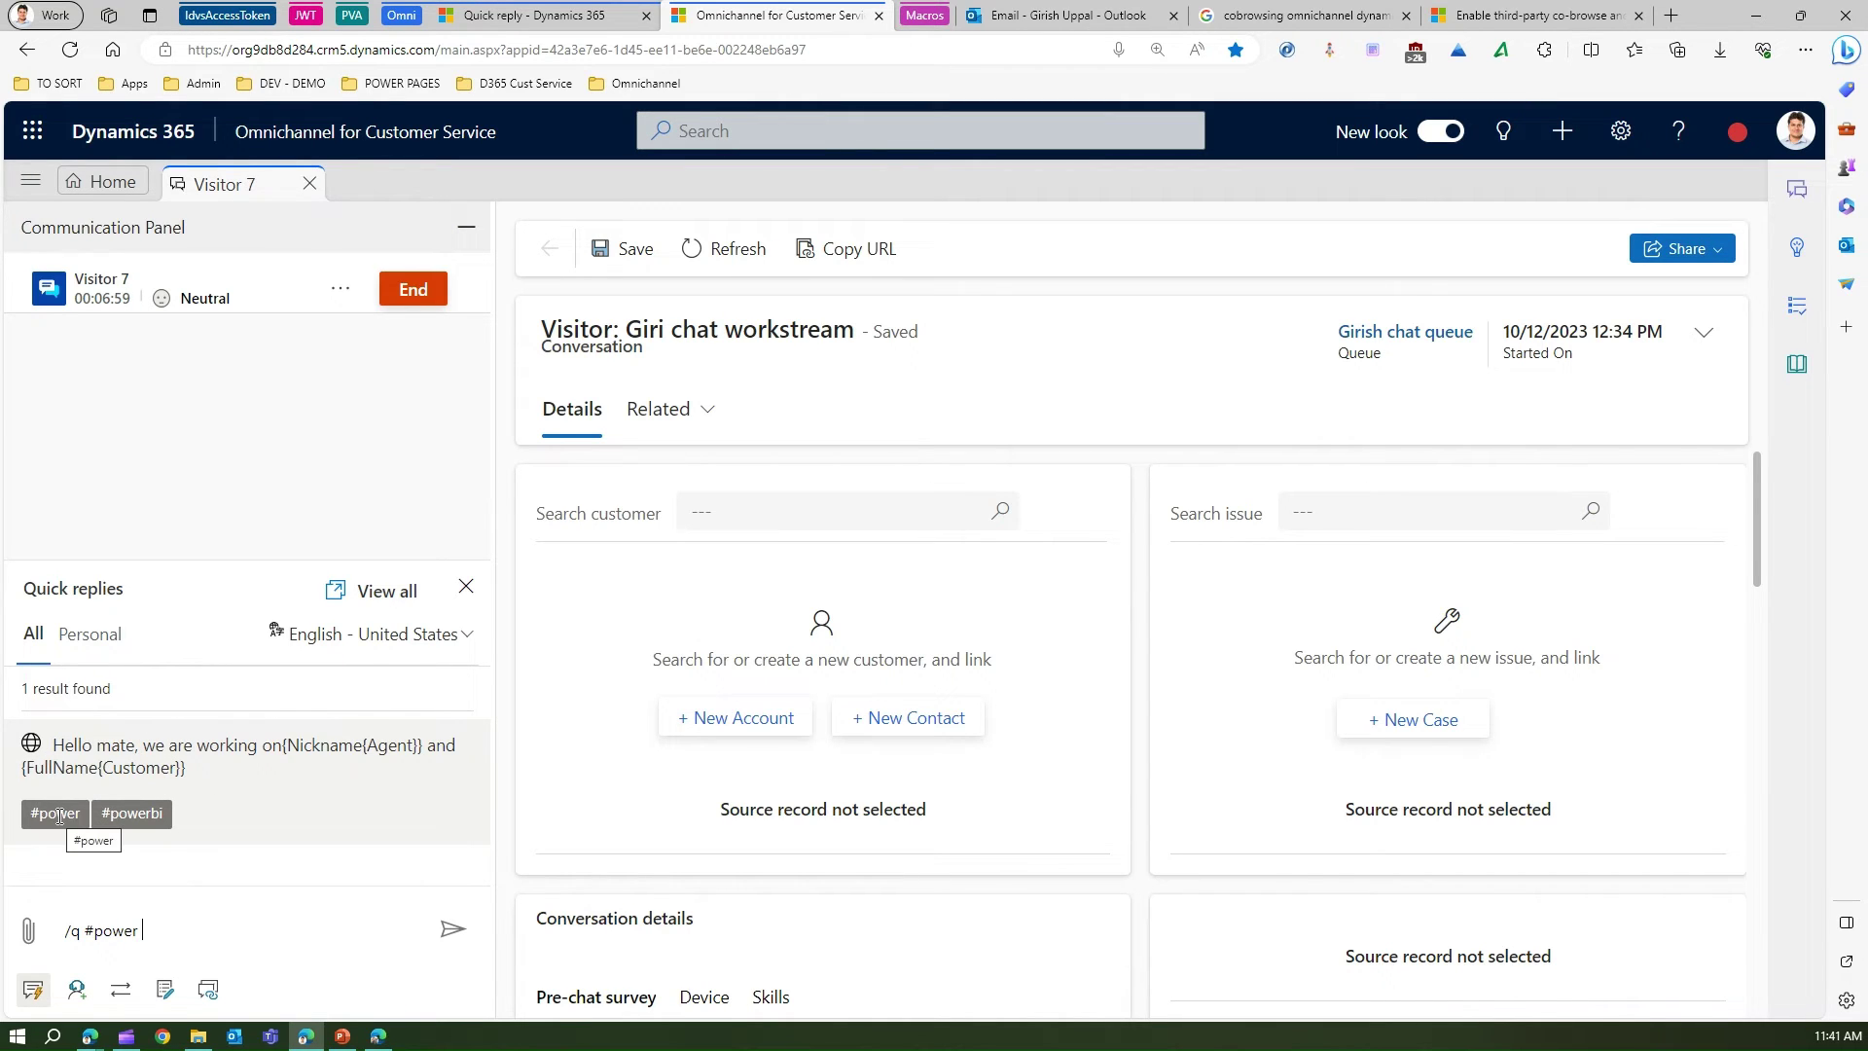
{"action": "left_click", "coordinate": [97, 768]}
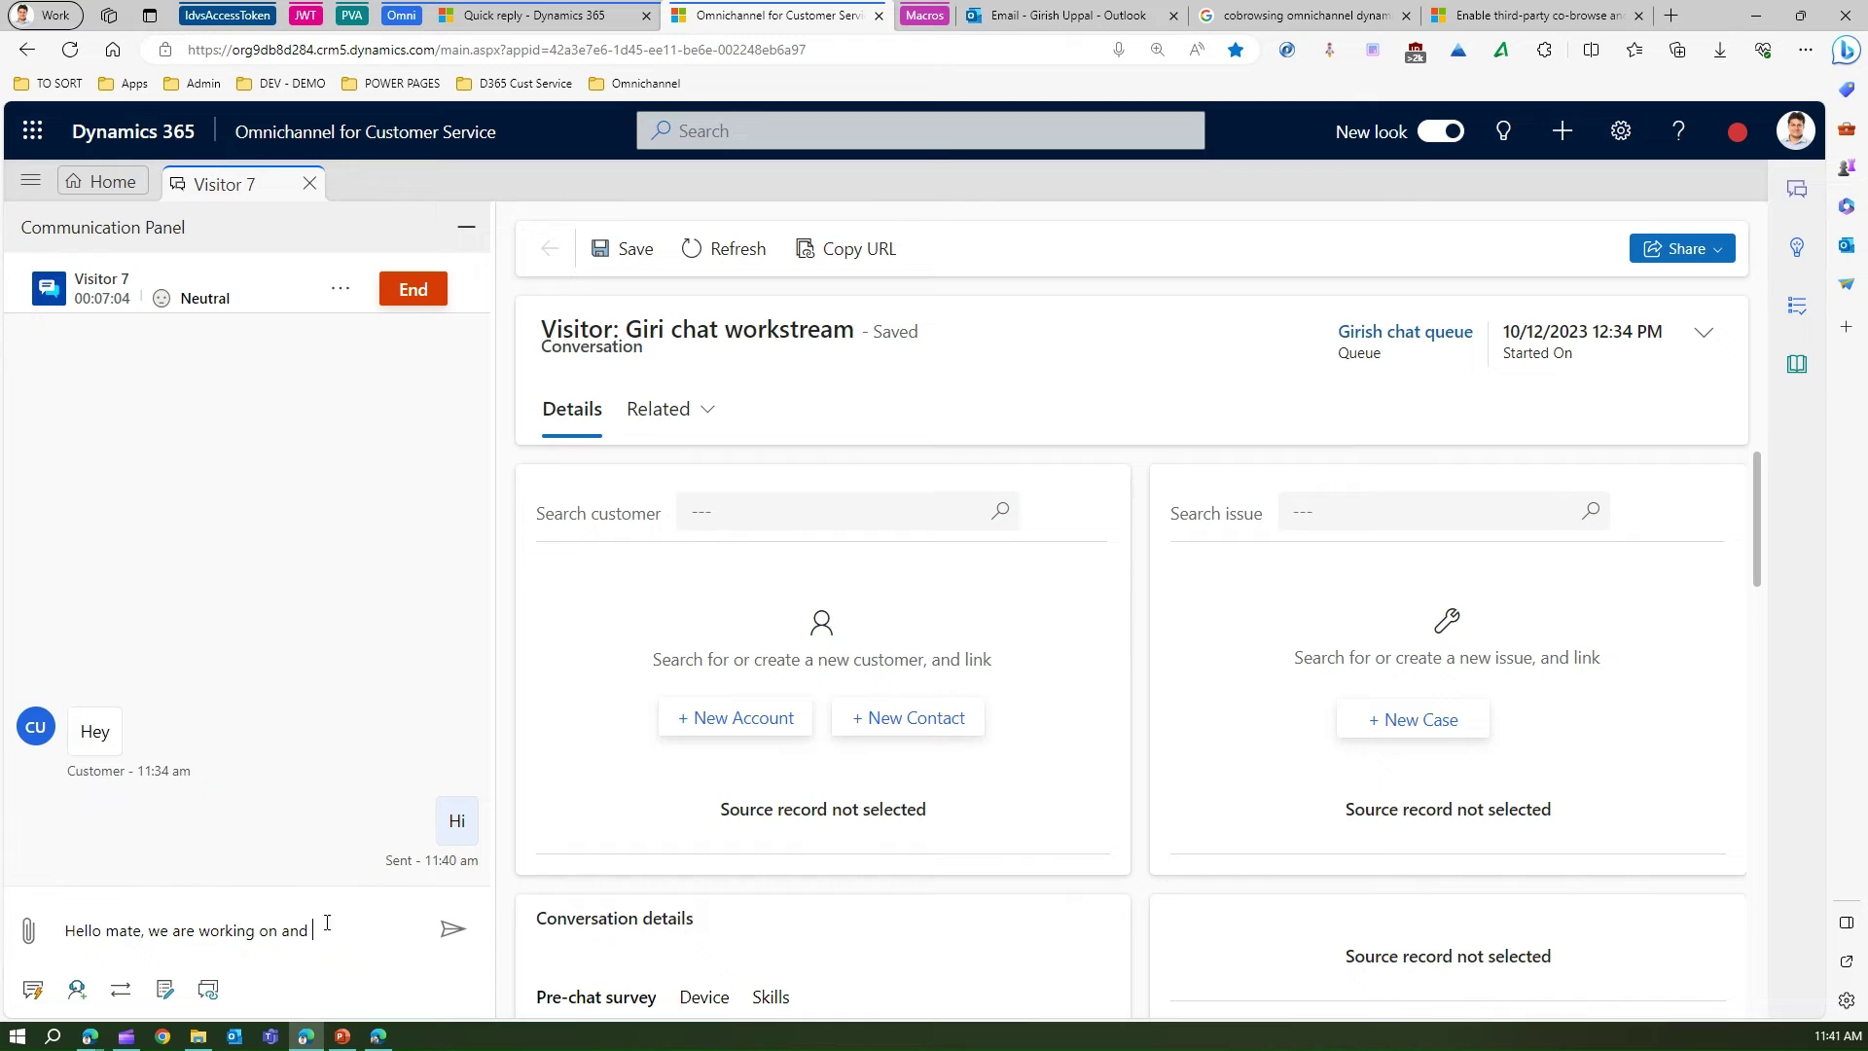
{"action": "left_click", "coordinate": [454, 932]}
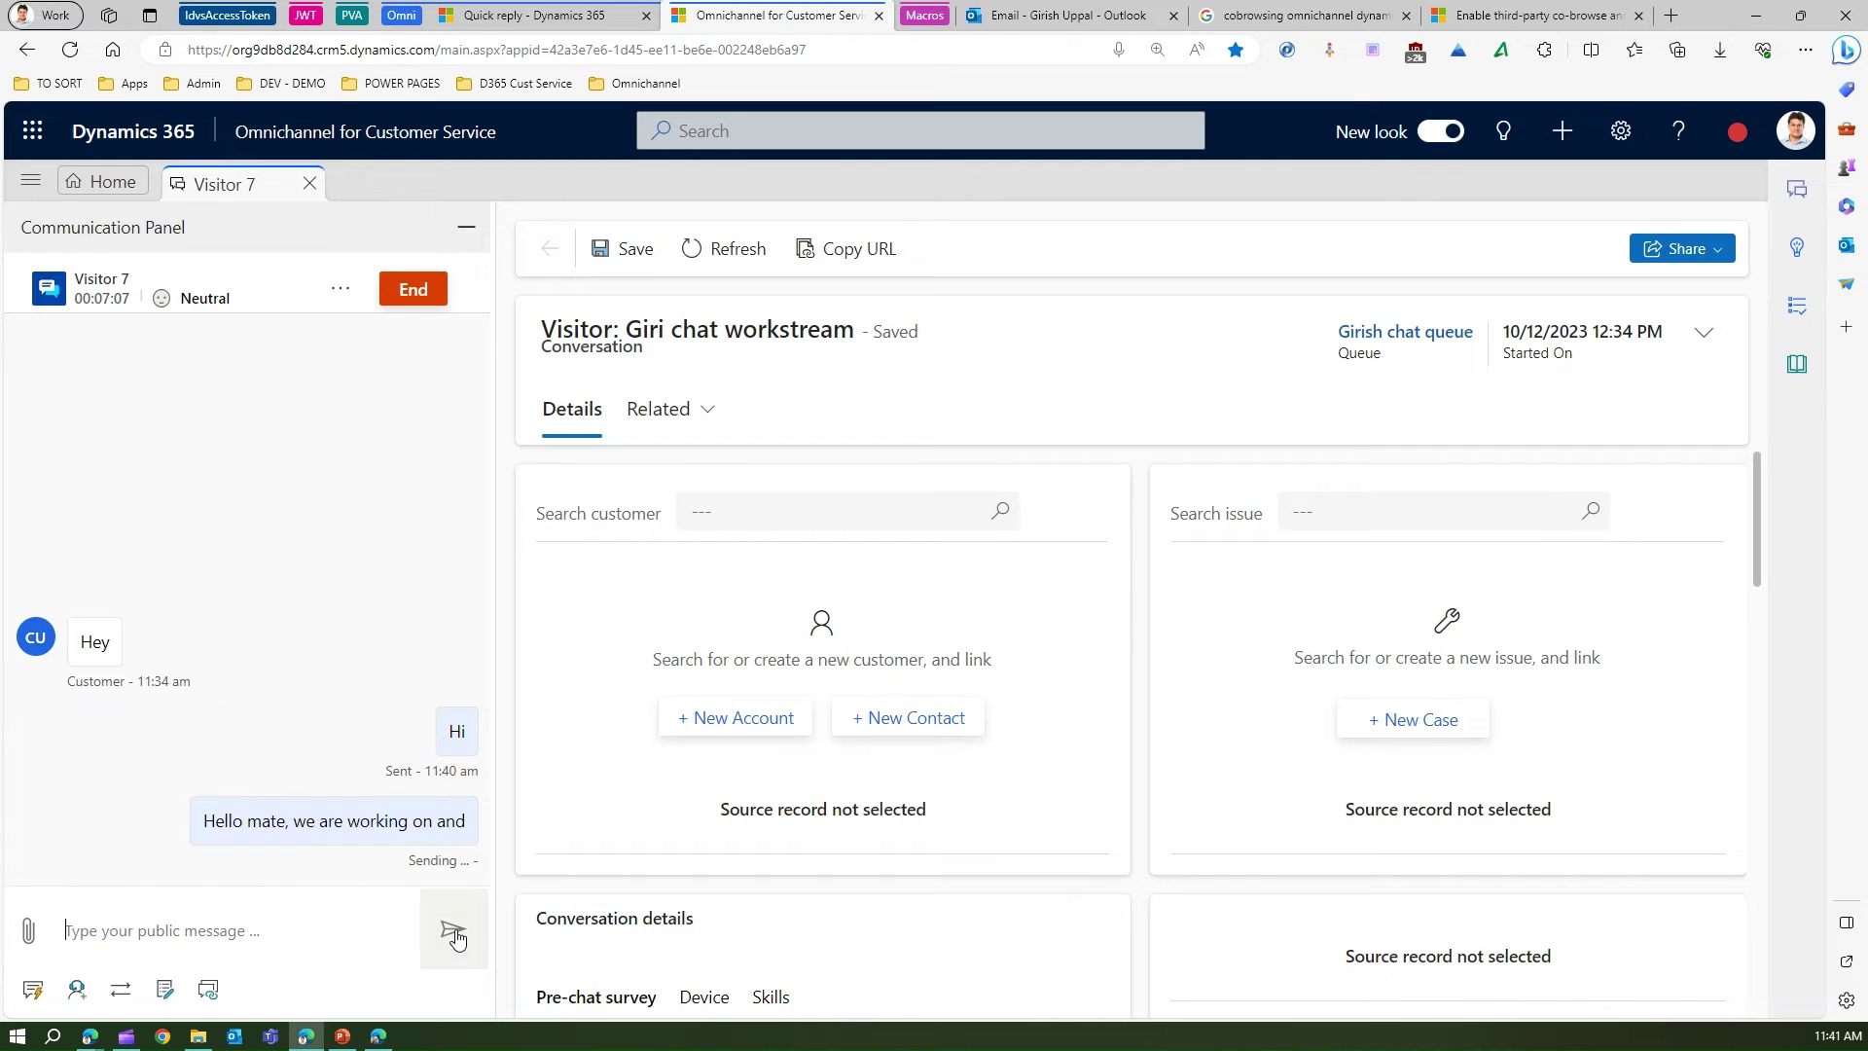
Step: Pick and send the 'Hello Dear friend. Please chat with us tomorrow' quick reply
{"action": "left_click", "coordinate": [32, 991]}
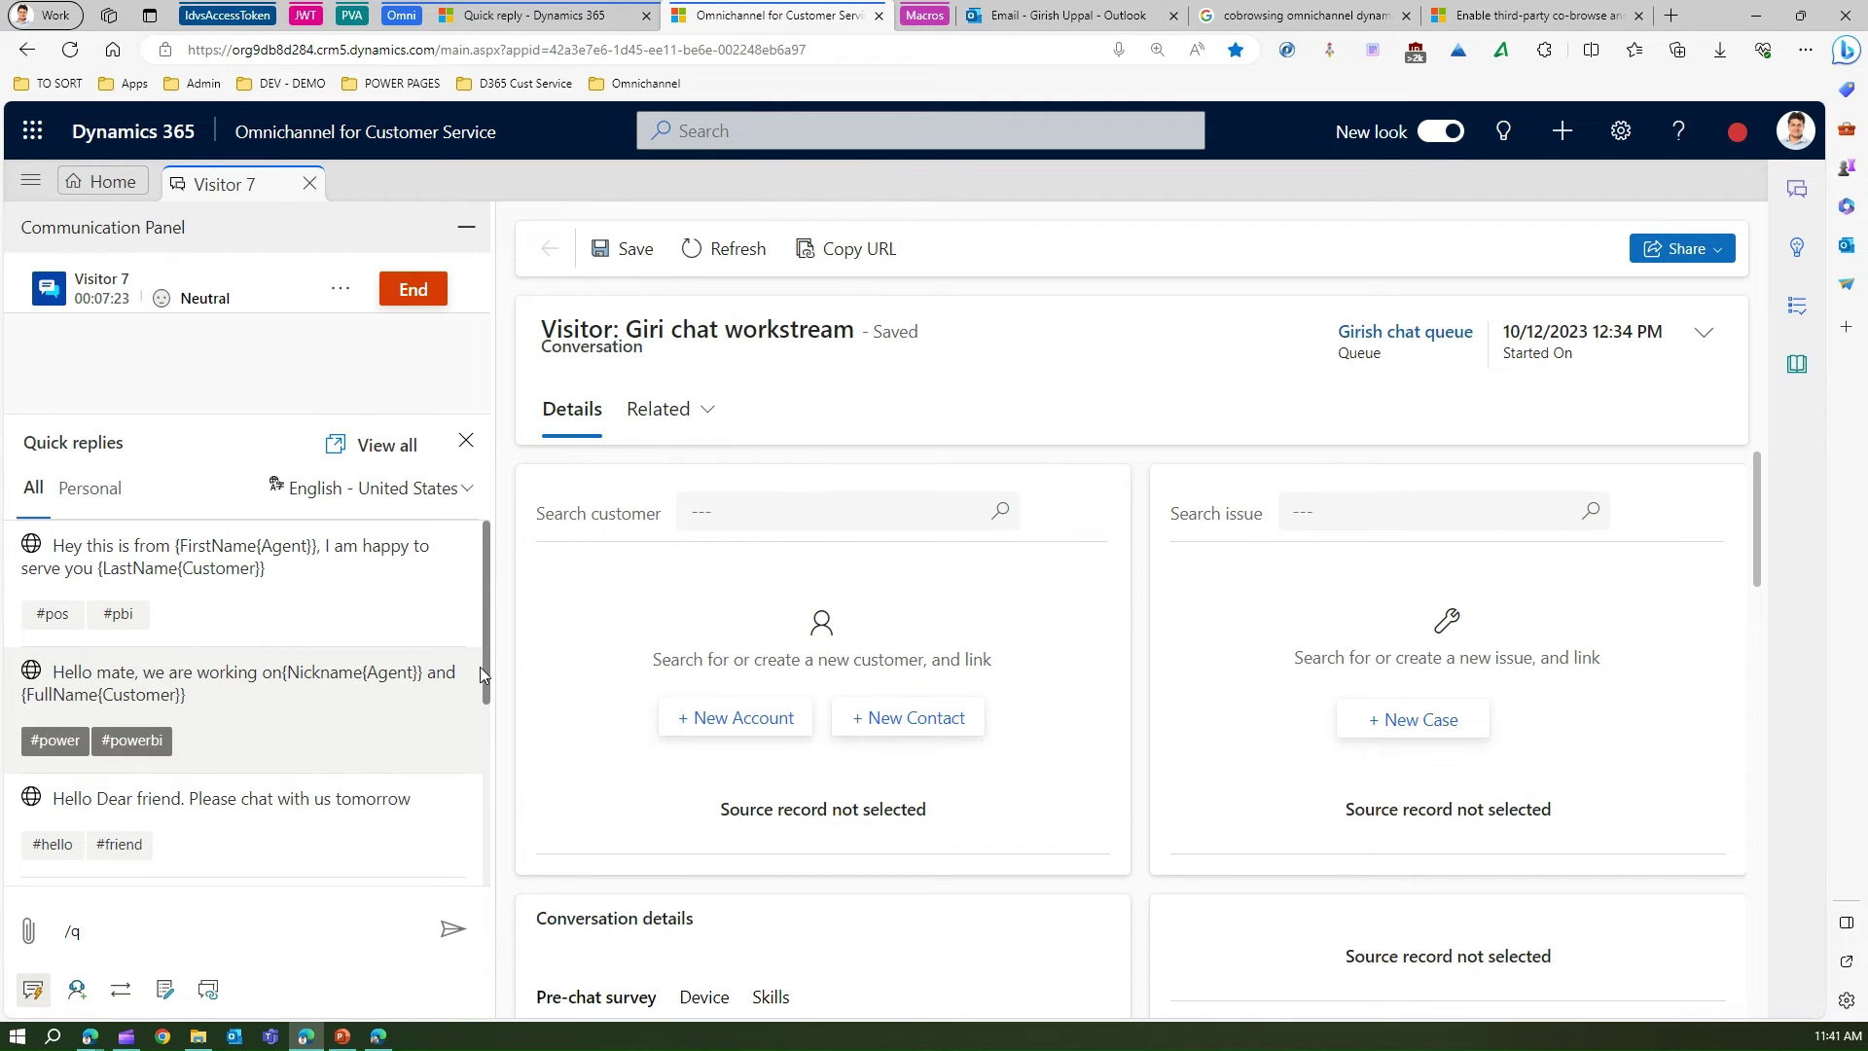
{"action": "scroll", "coordinate": [480, 667], "scroll_direction": "down", "scroll_amount": 3}
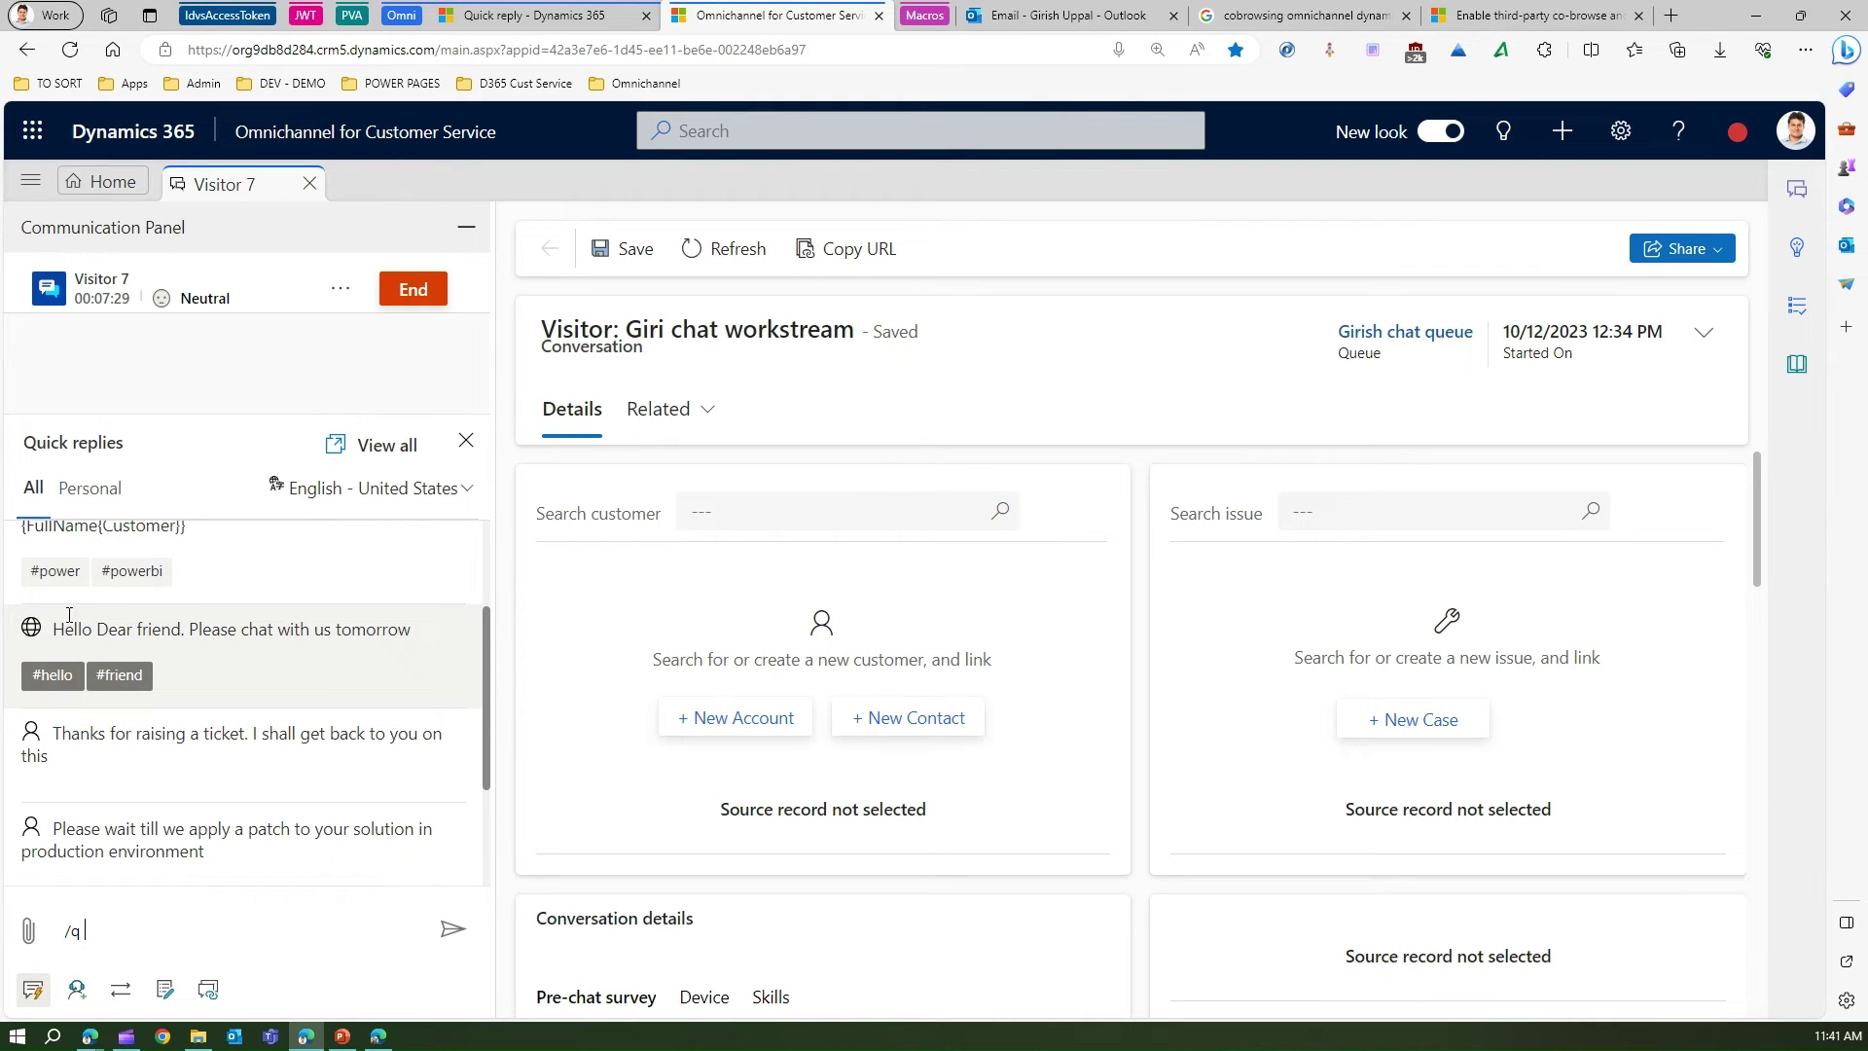
{"action": "scroll", "coordinate": [465, 695], "scroll_direction": "up", "scroll_amount": 1}
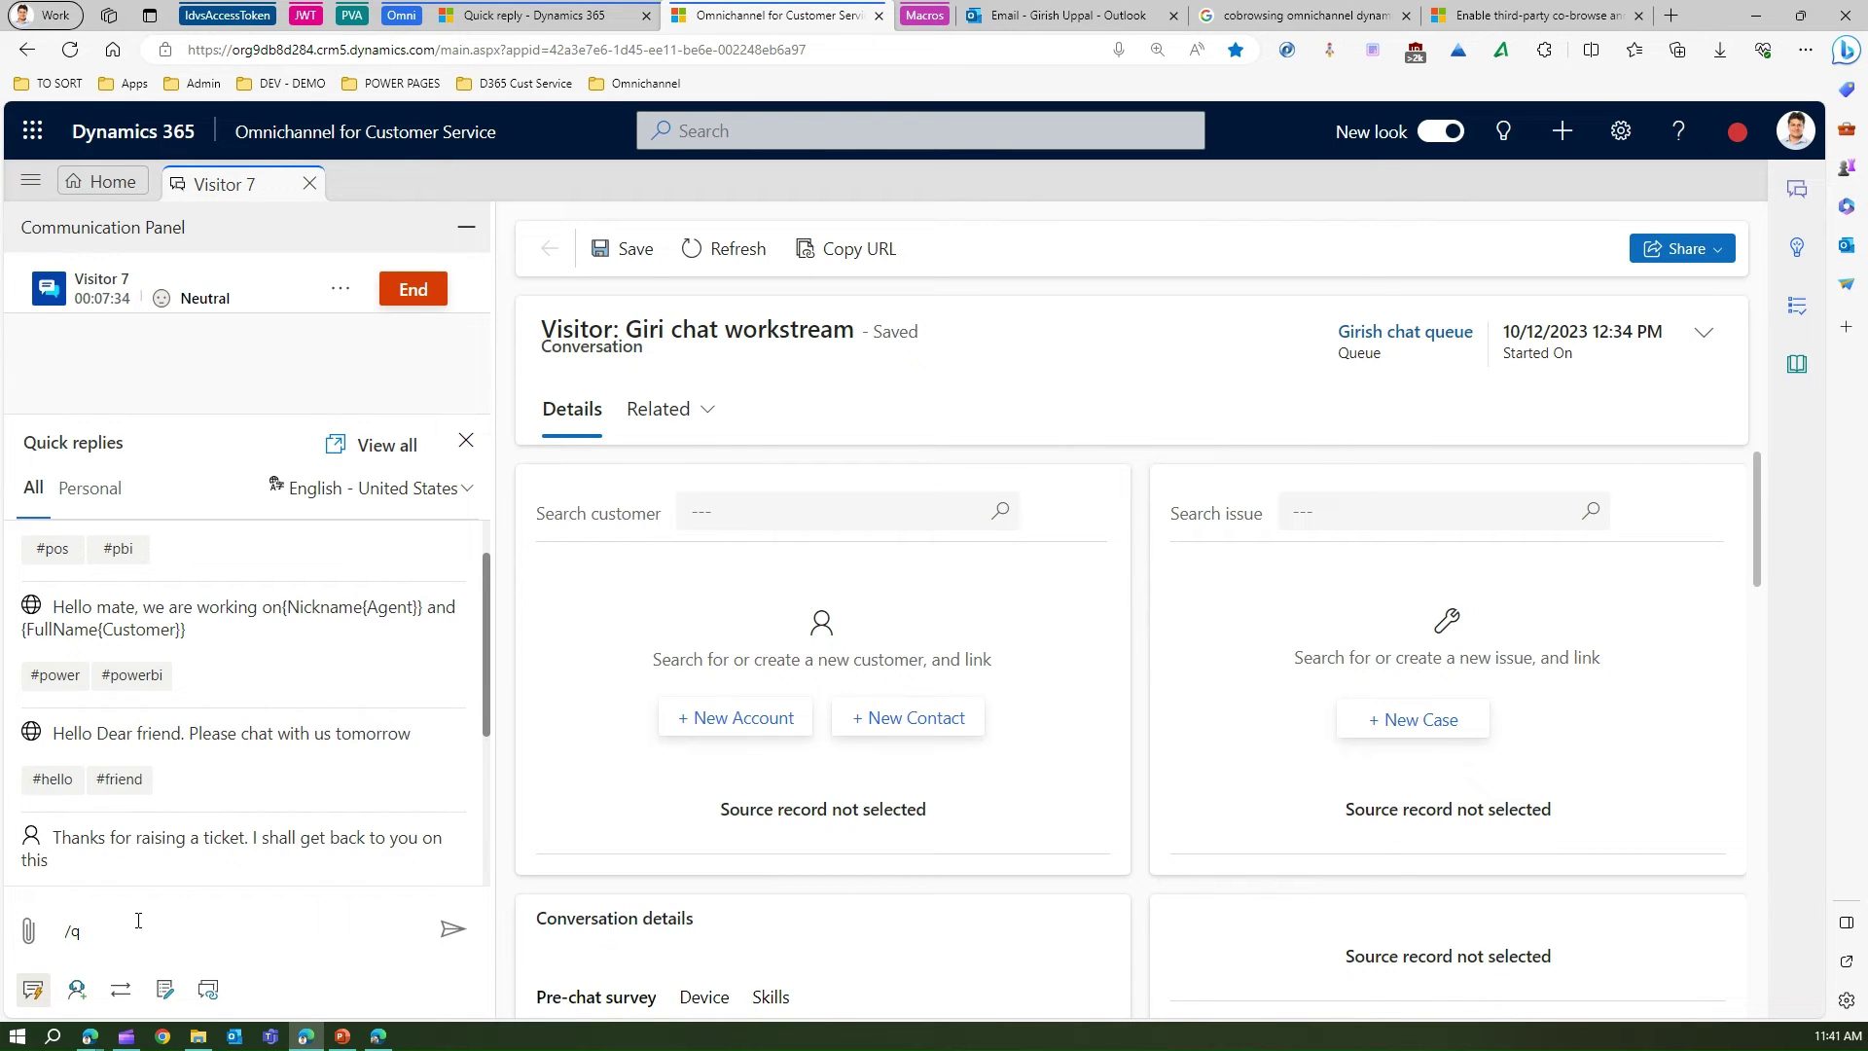
{"action": "left_click", "coordinate": [164, 737]}
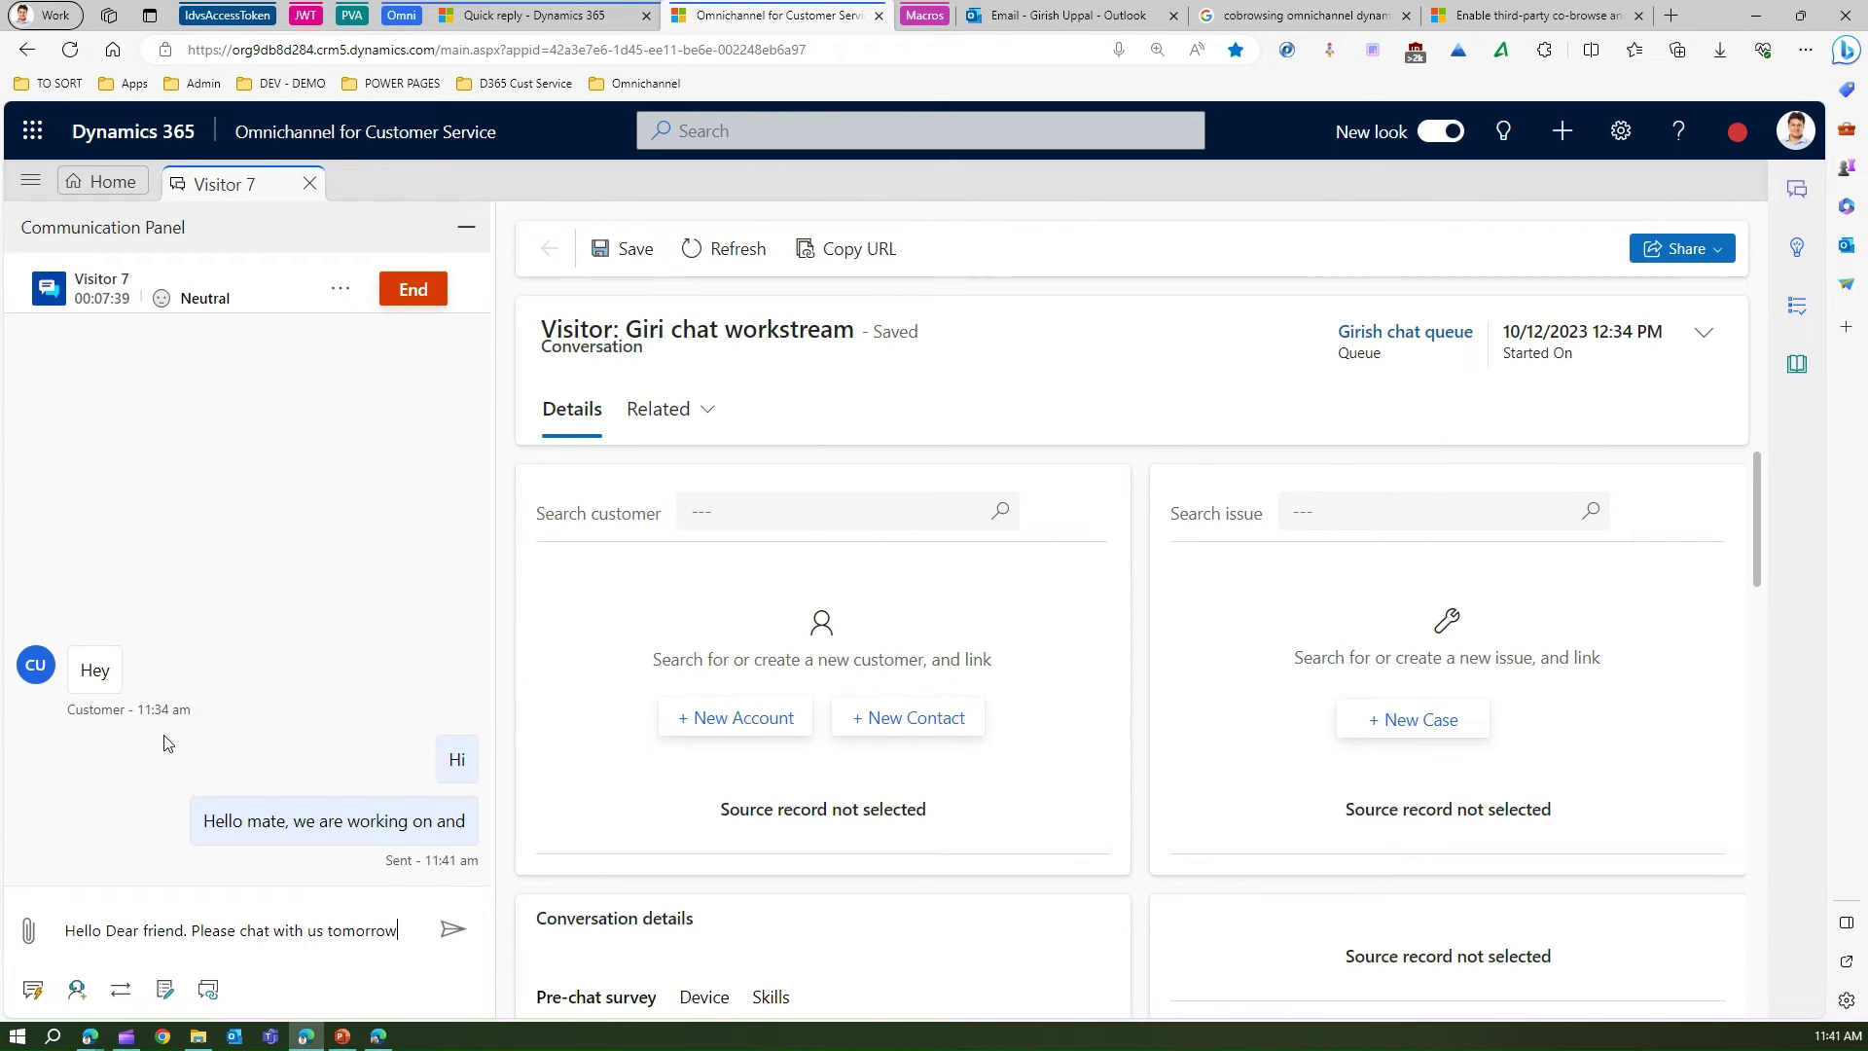
{"action": "left_click", "coordinate": [453, 929]}
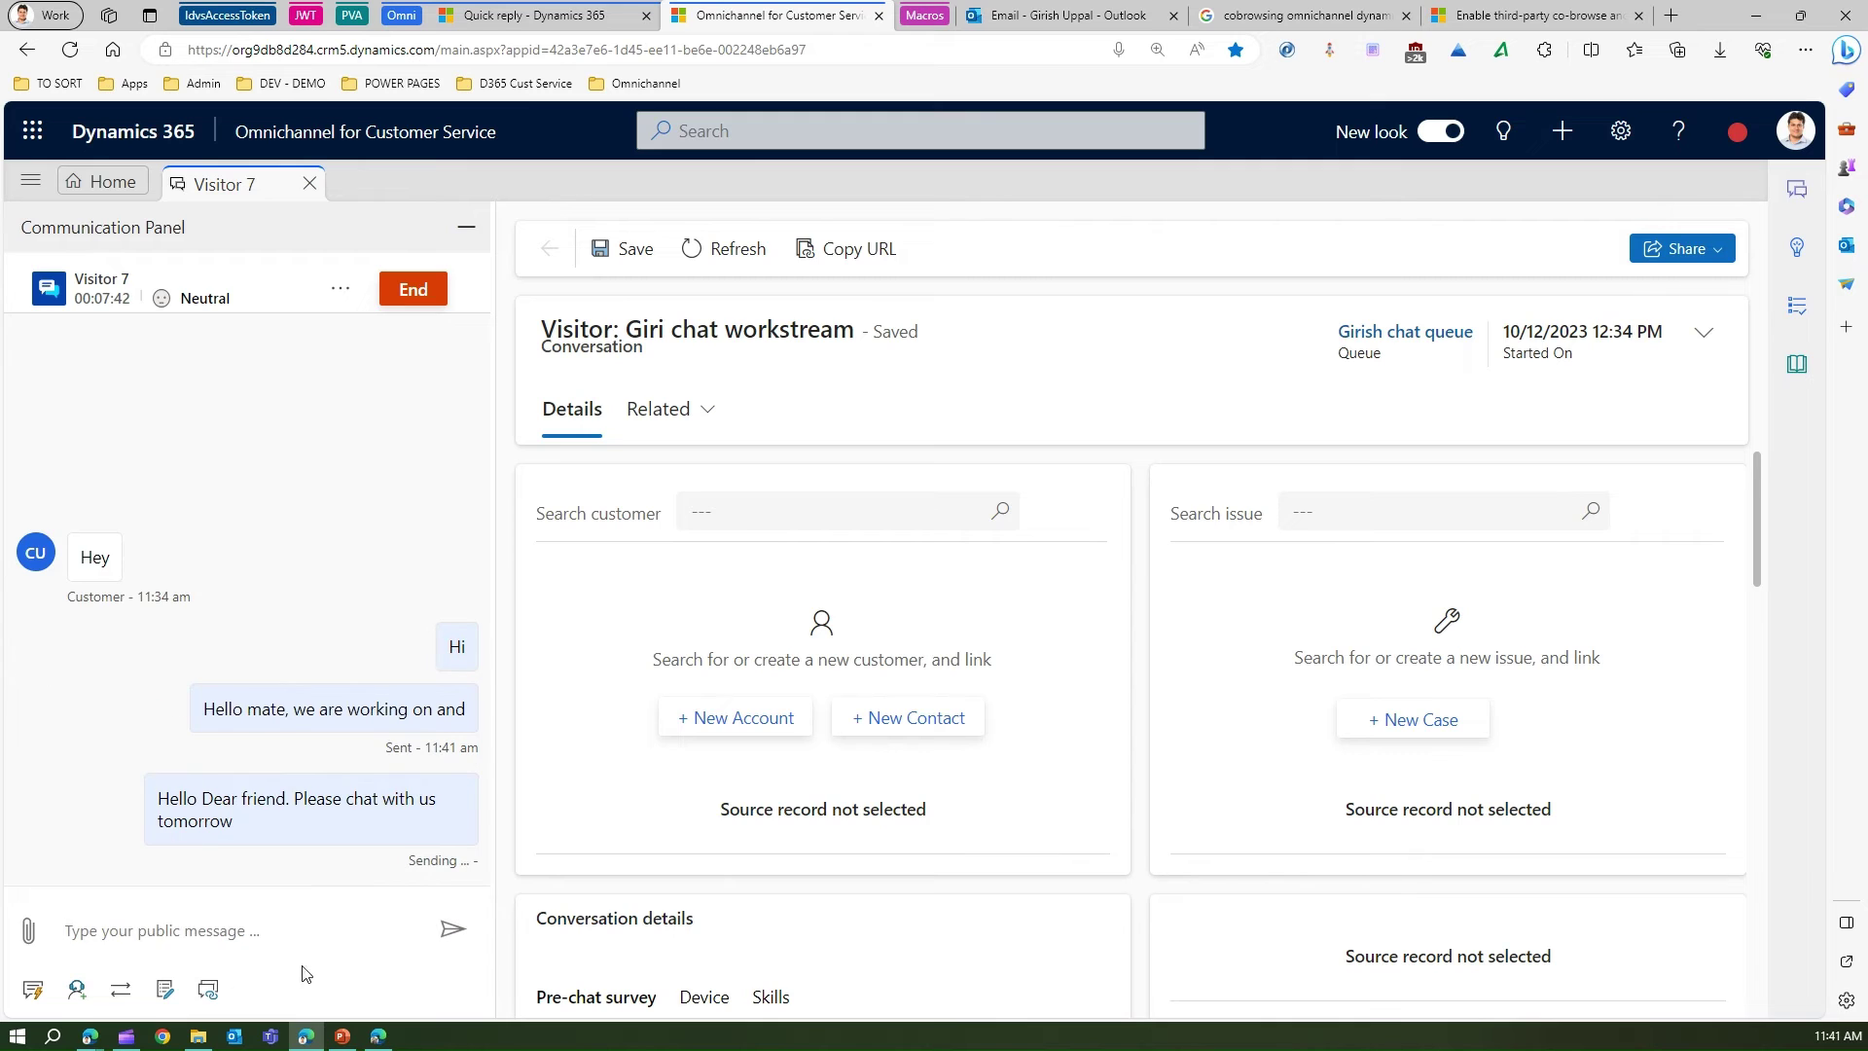
{"action": "left_click", "coordinate": [34, 989]}
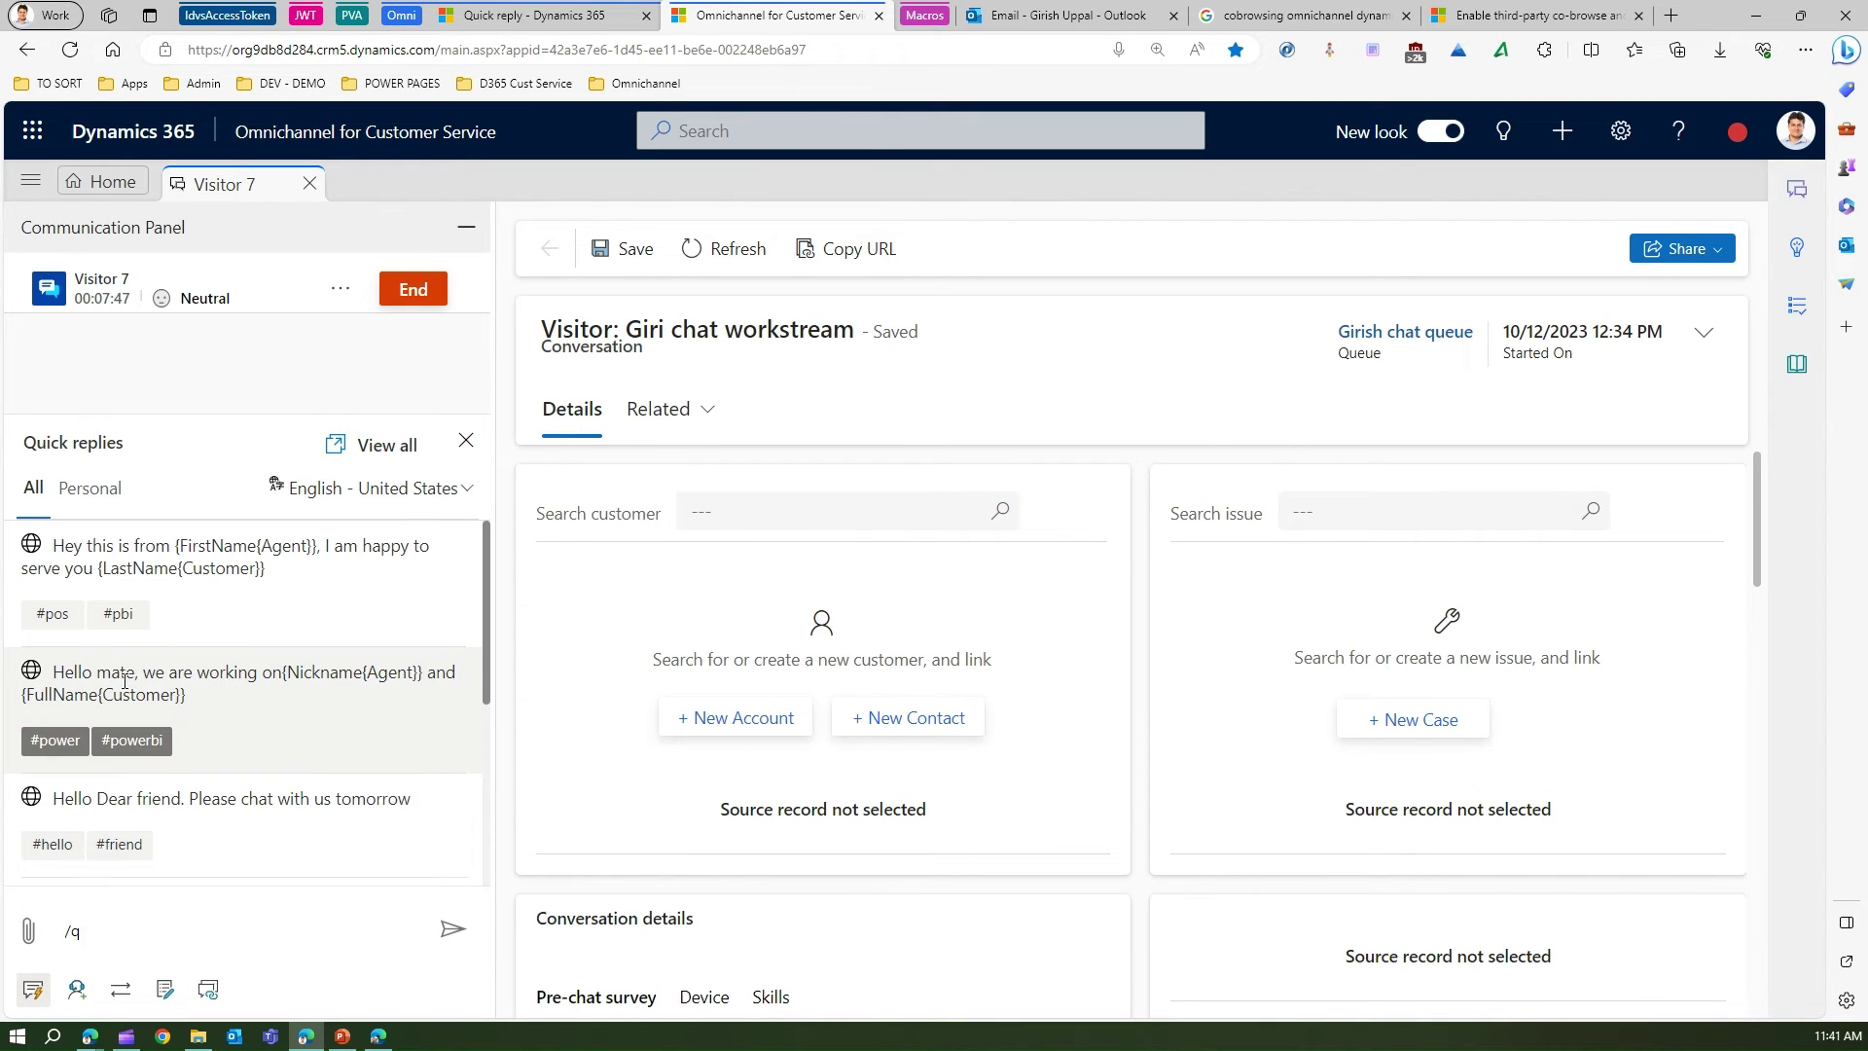
Step: Open the full quick replies list and check the language options without changing them
{"action": "left_click_drag", "start_coordinate": [489, 635], "coordinate": [533, 631]}
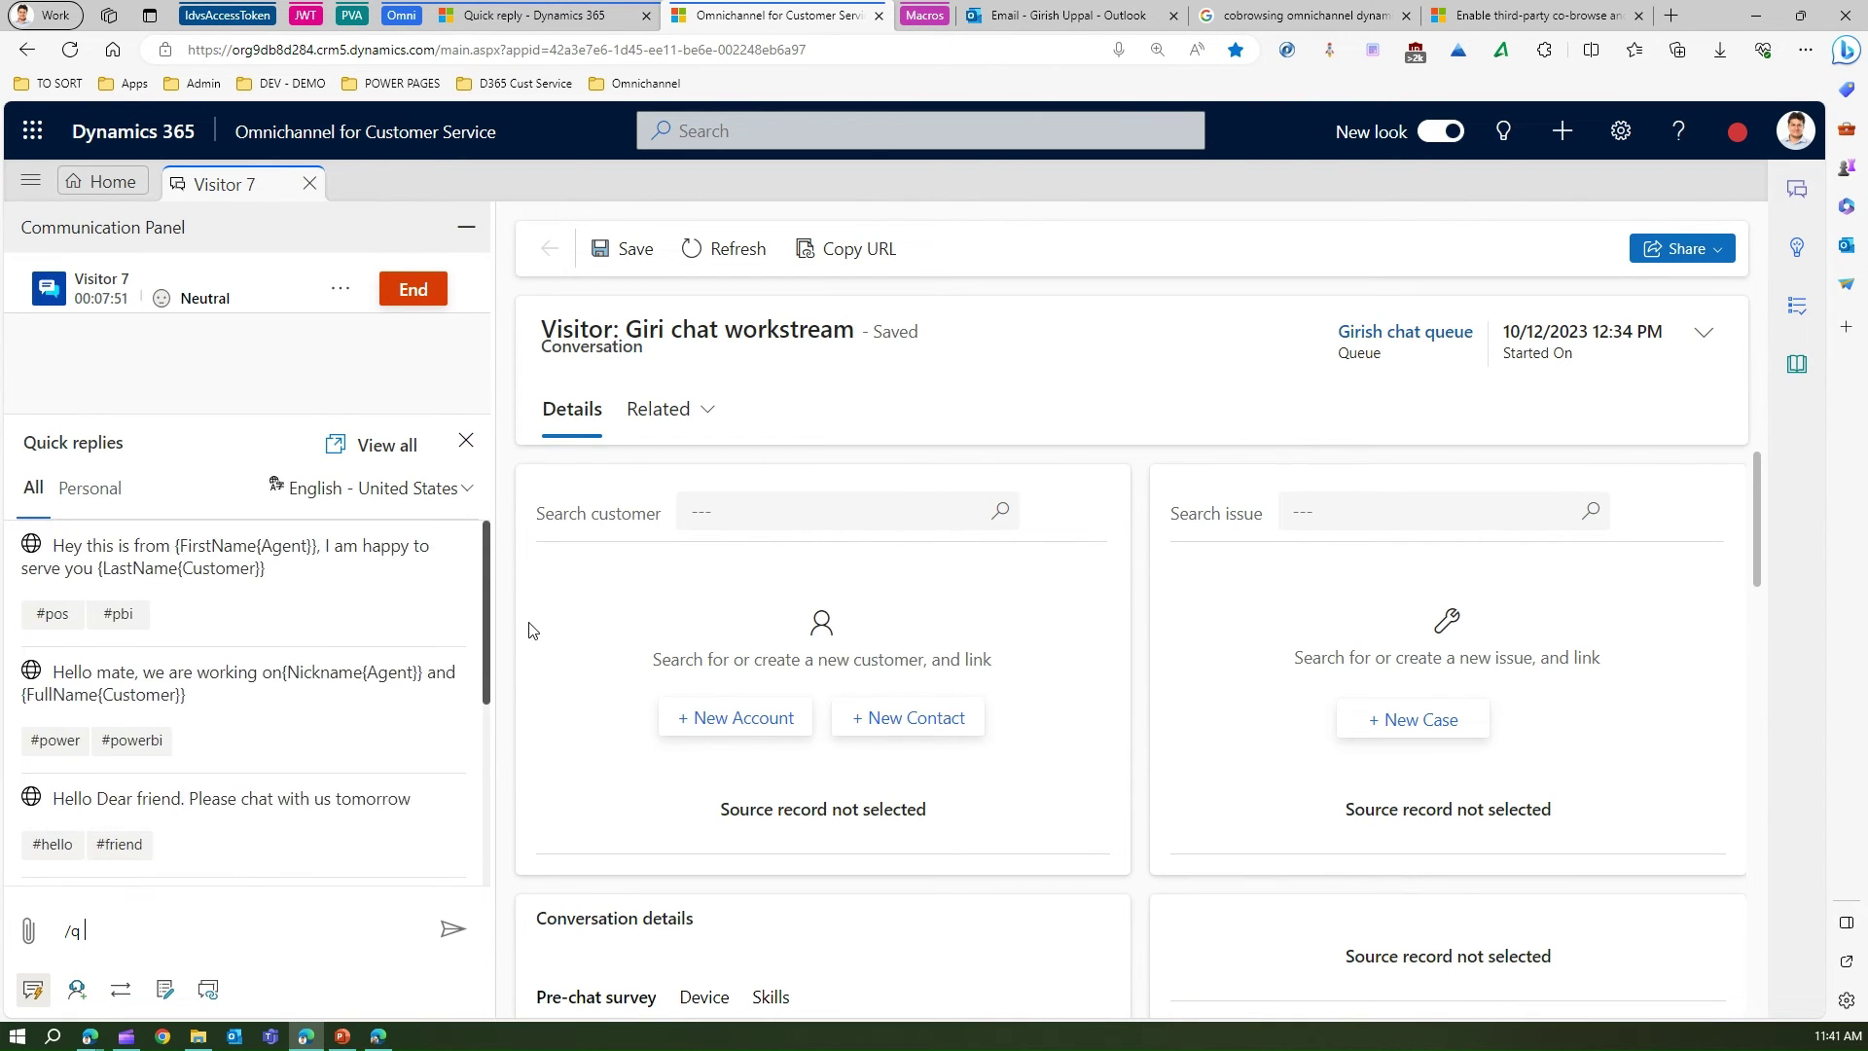
{"action": "left_click", "coordinate": [388, 447]}
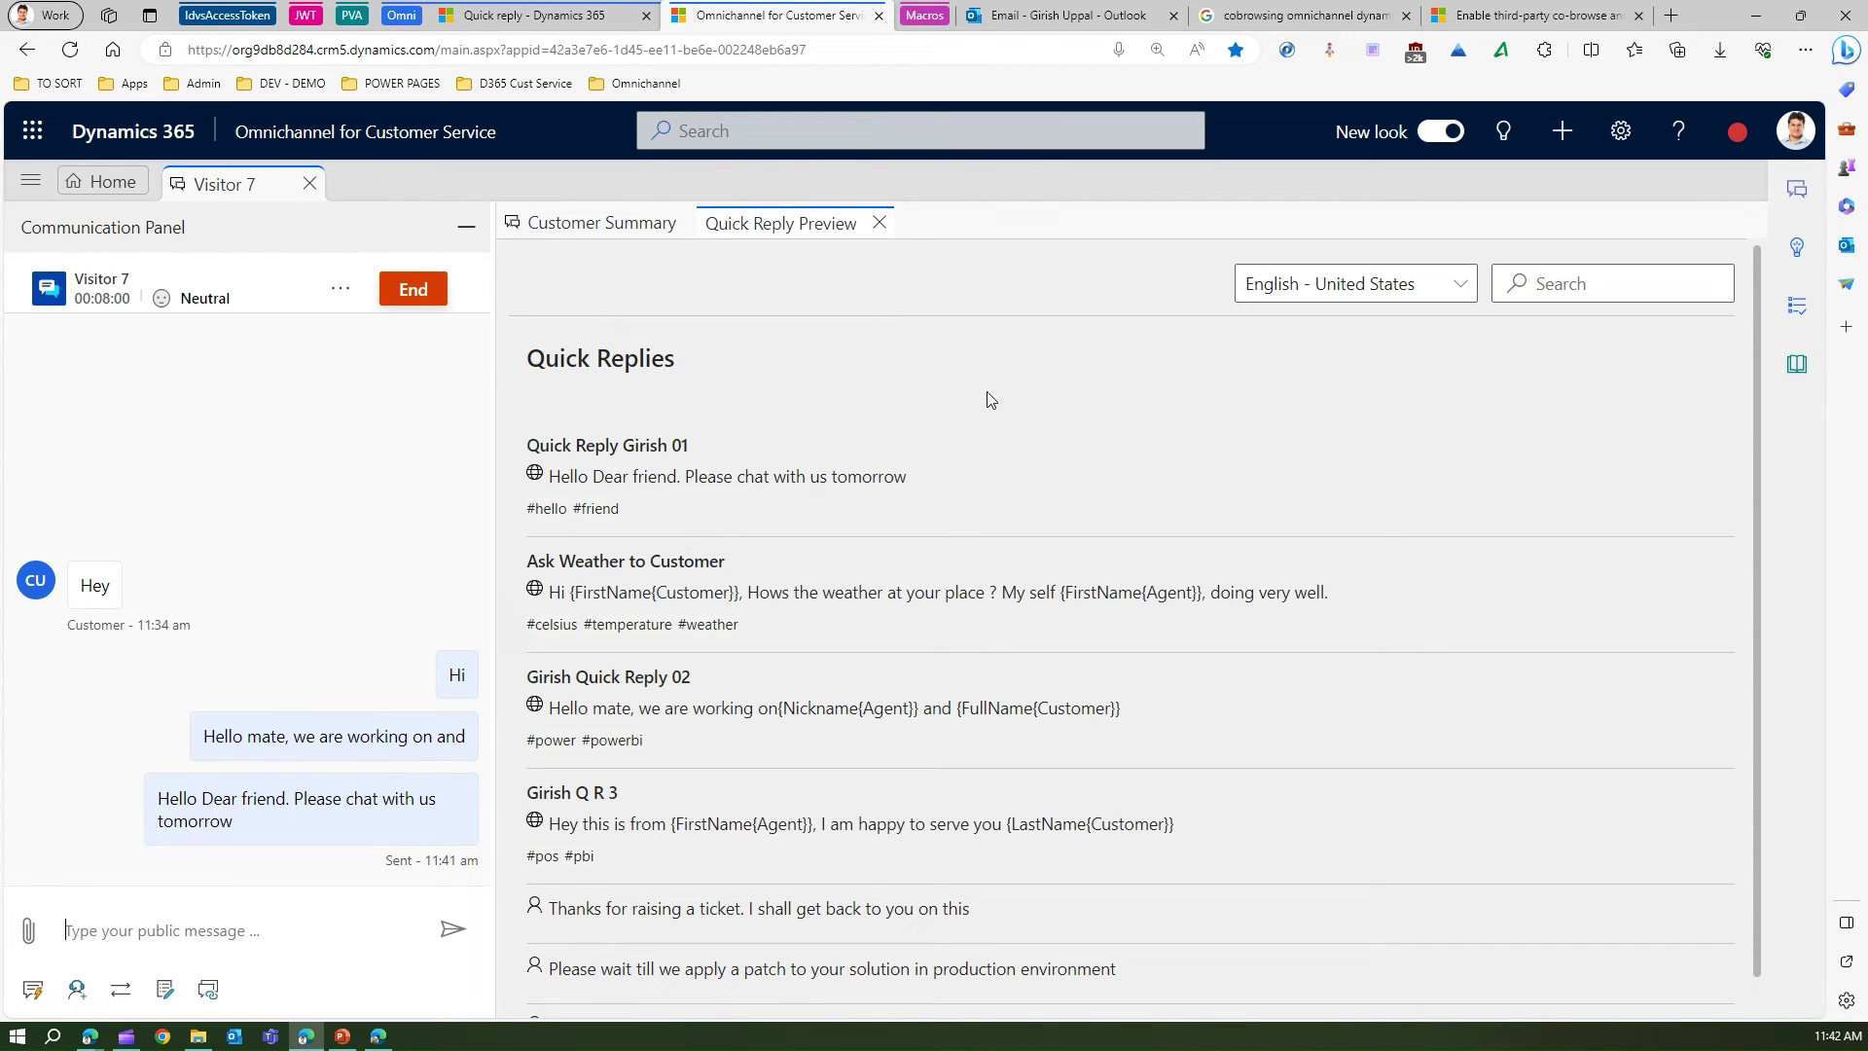
{"action": "left_click", "coordinate": [1464, 285]}
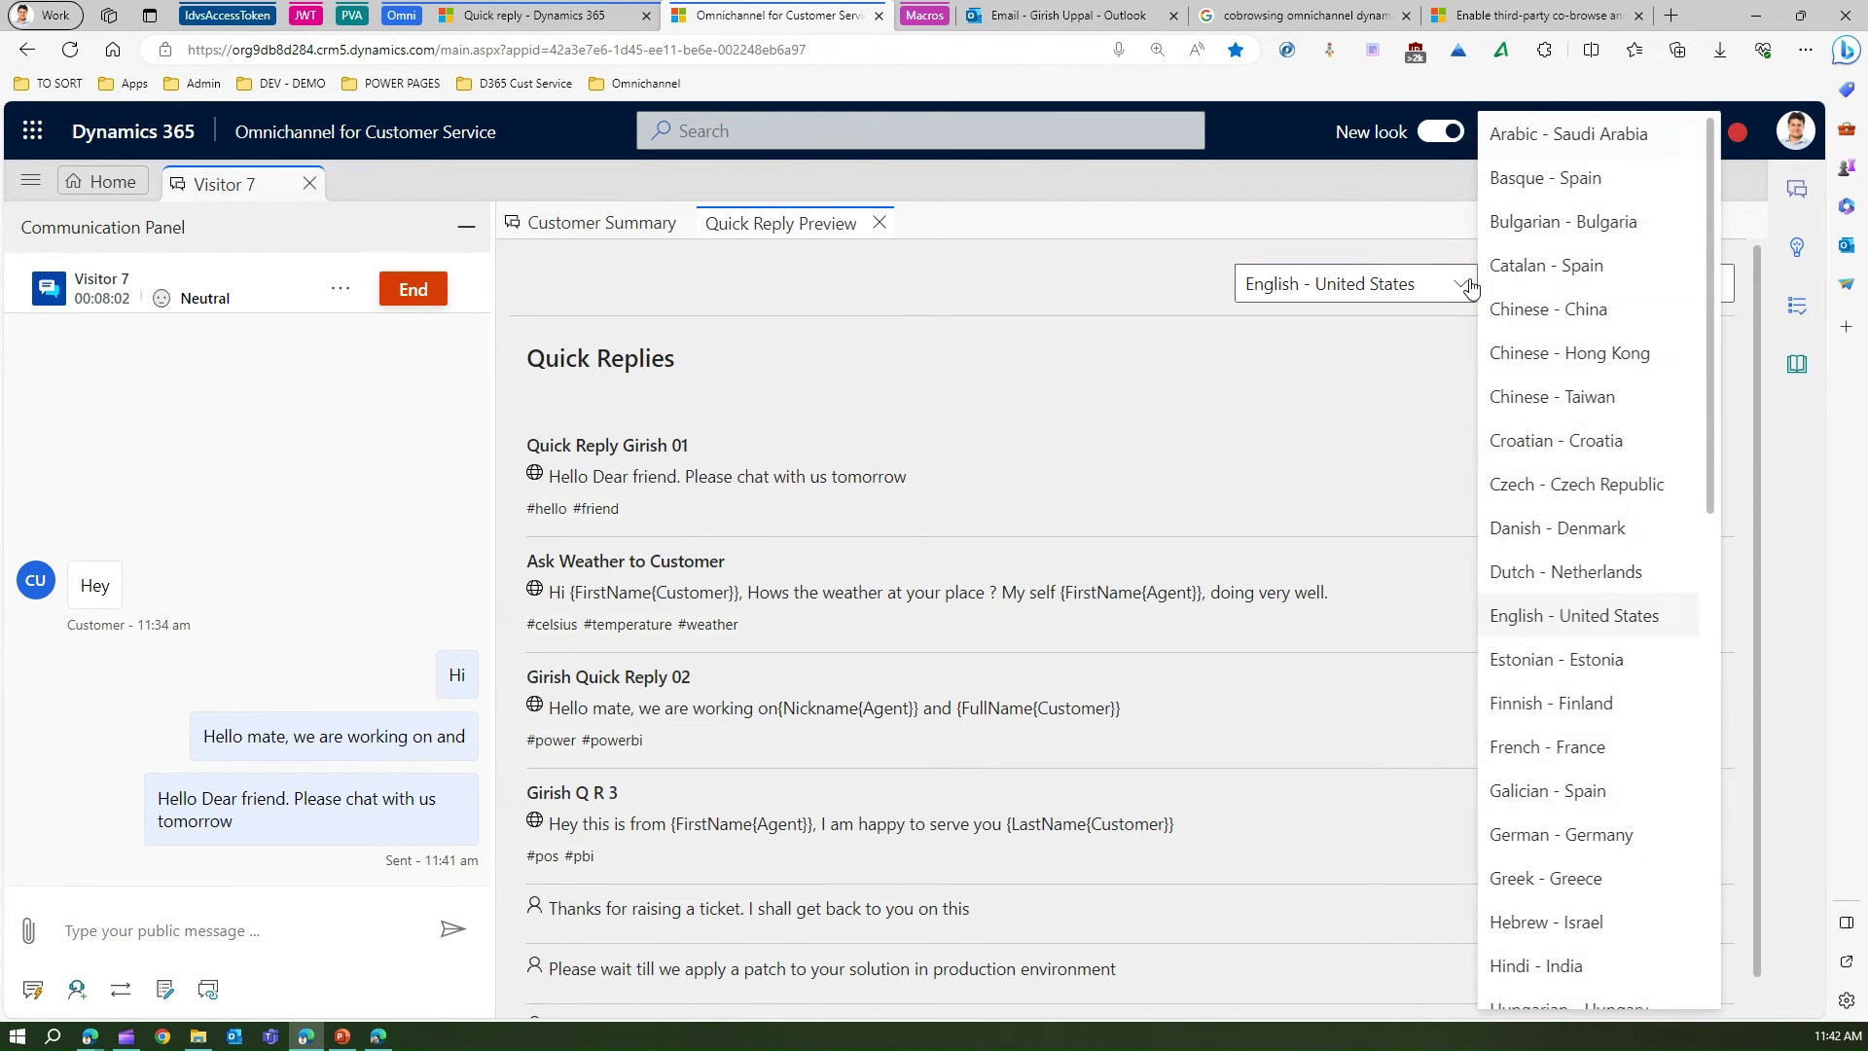
{"action": "left_click", "coordinate": [1334, 235]}
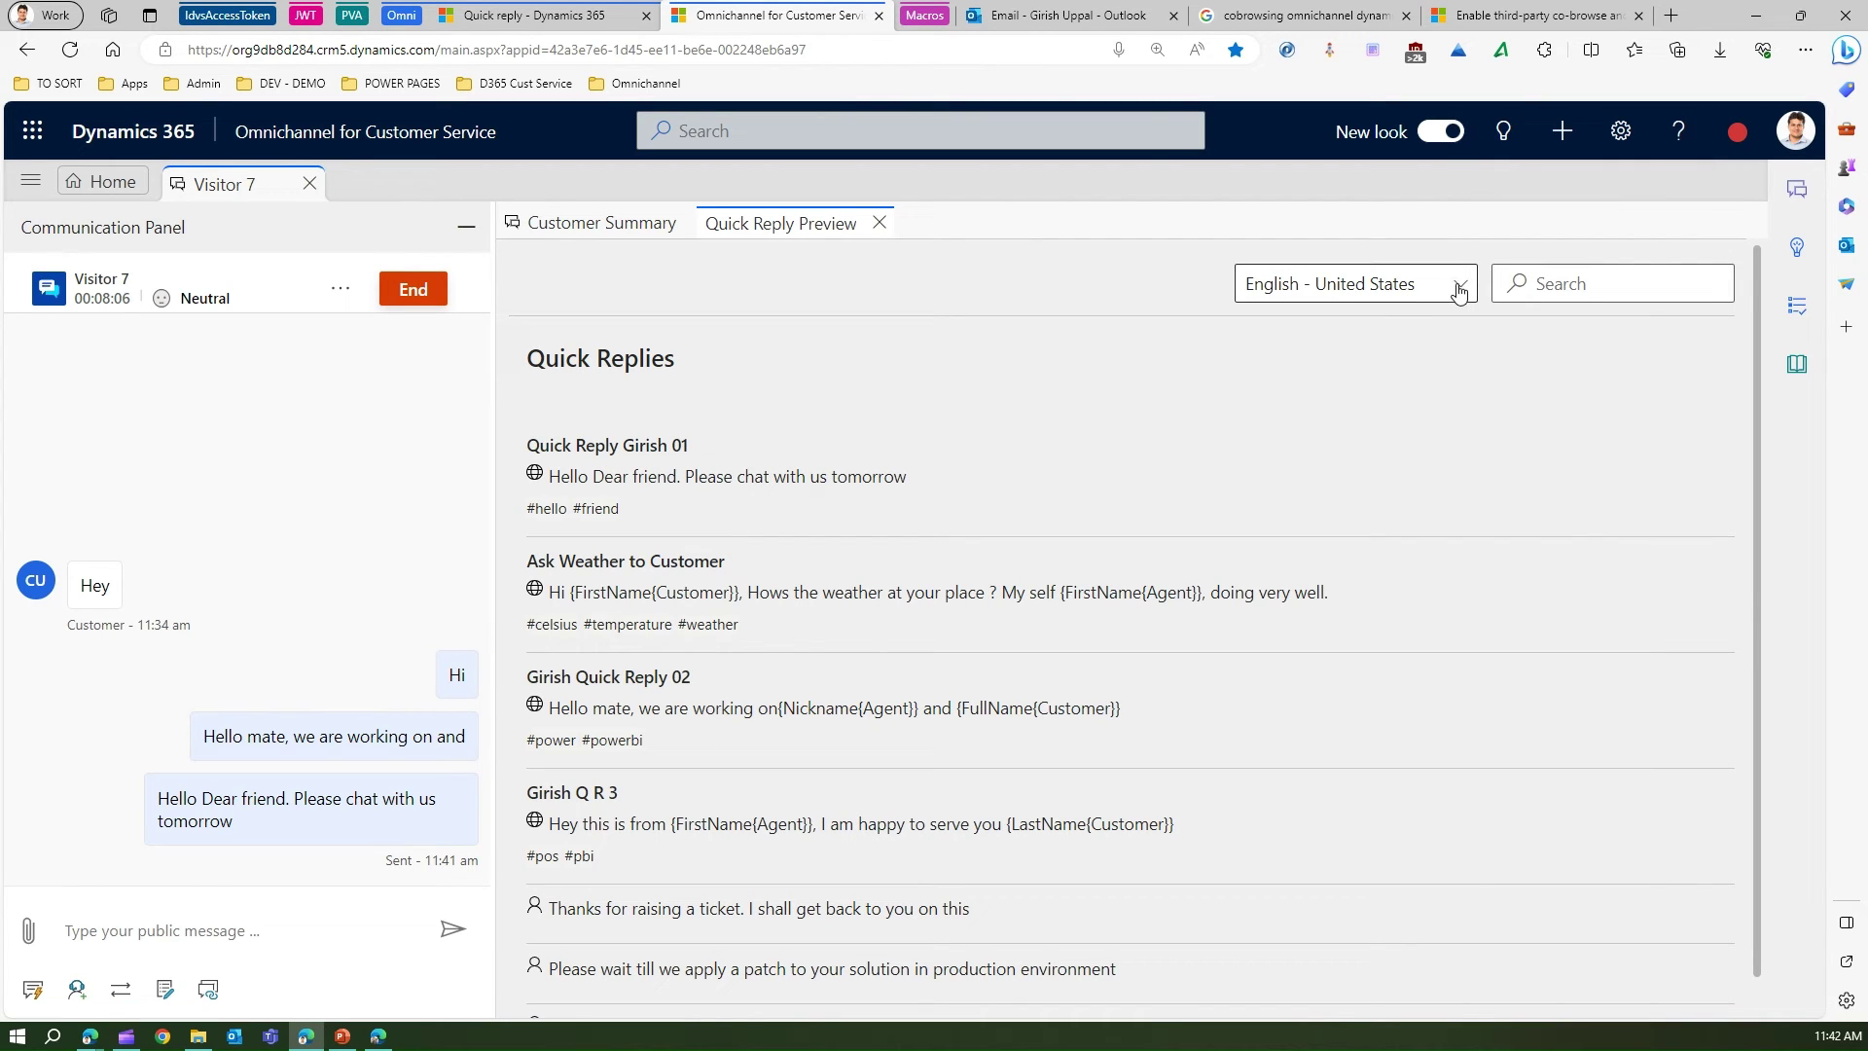
Step: Send the Ask Weather to Customer reply, then view the Customer Summary
{"action": "left_click_drag", "start_coordinate": [1759, 382], "coordinate": [1757, 519]}
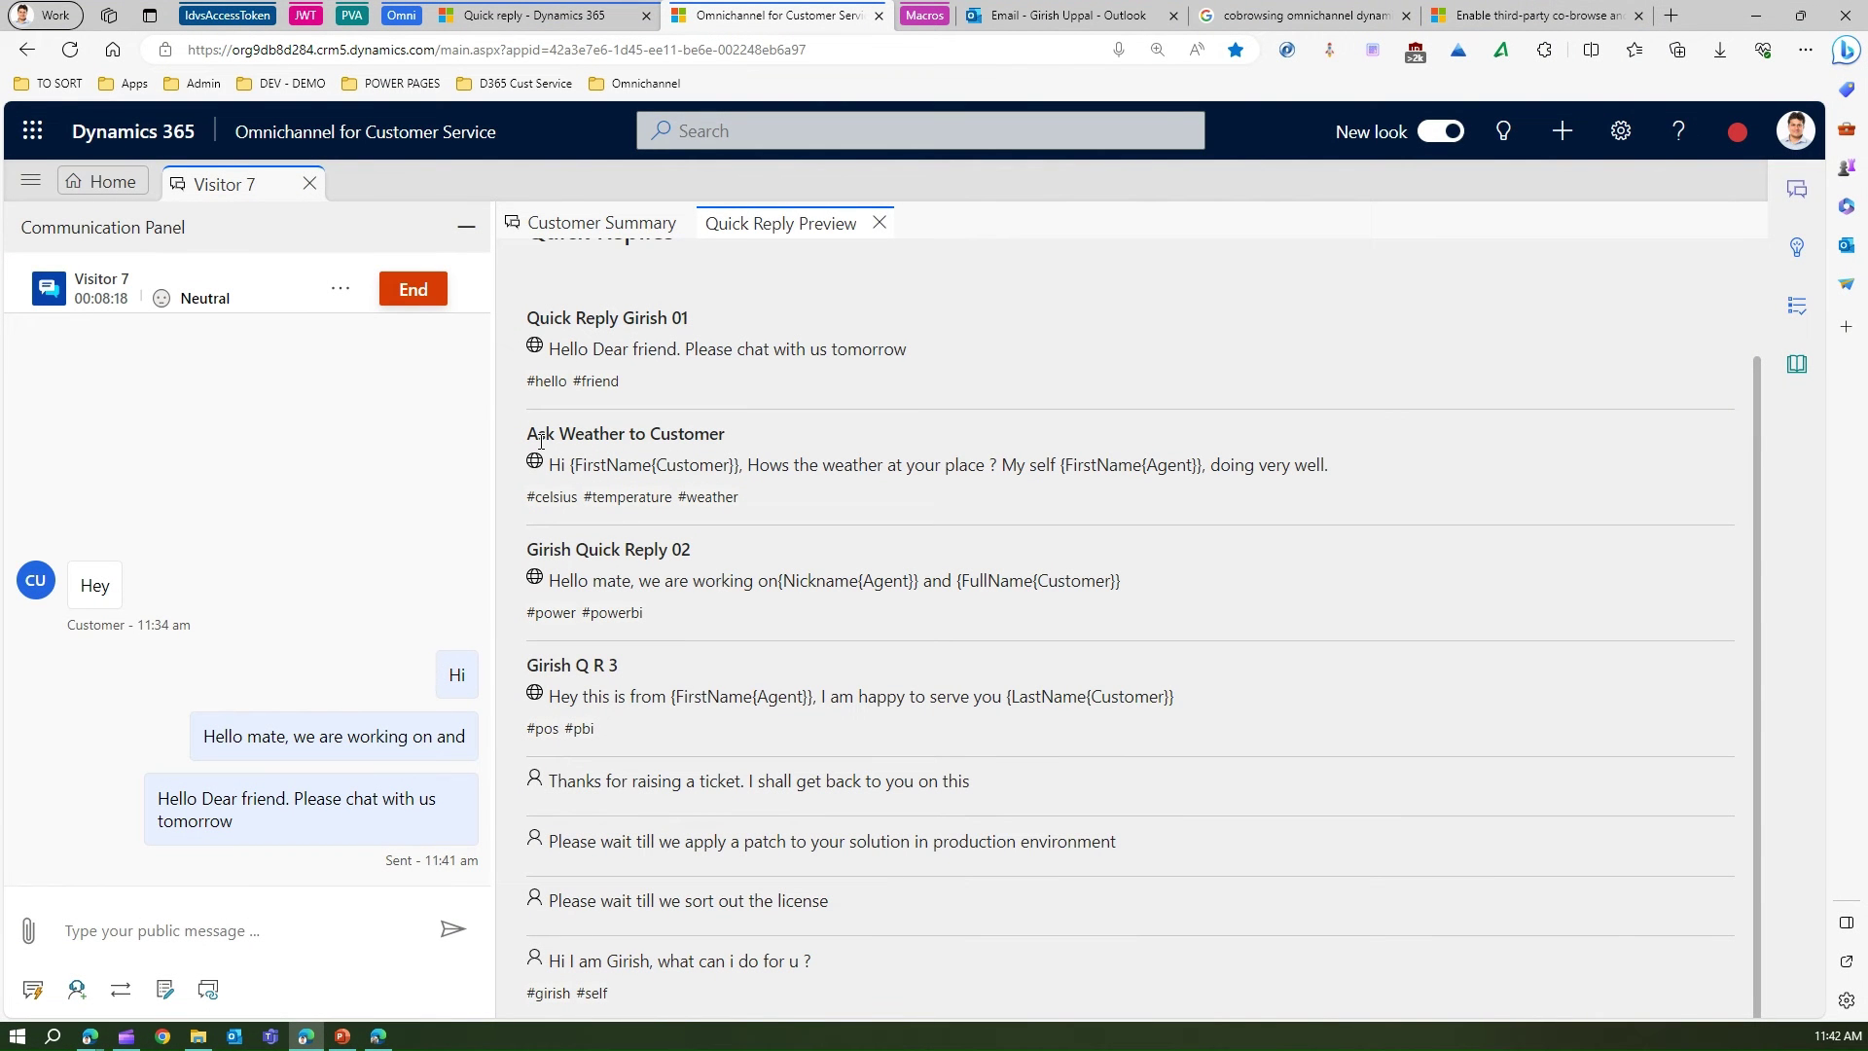
{"action": "left_click", "coordinate": [674, 476]}
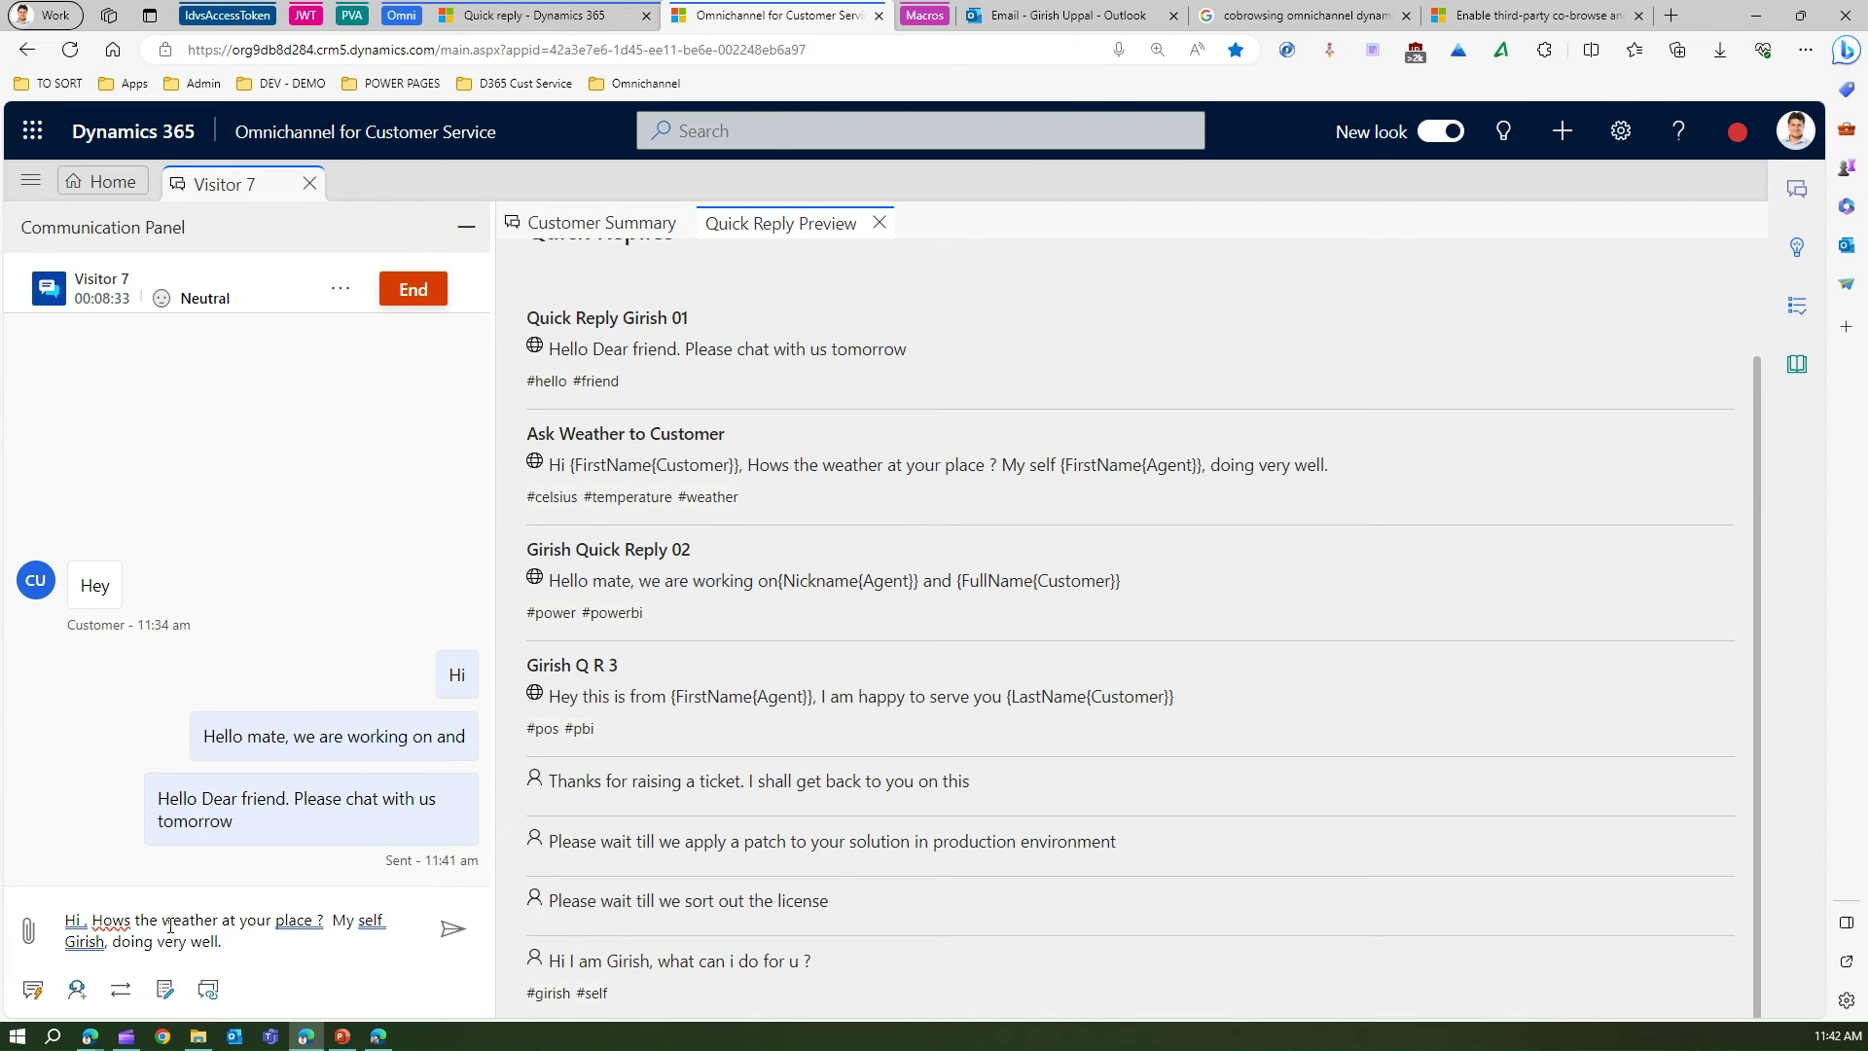
{"action": "left_click", "coordinate": [452, 928]}
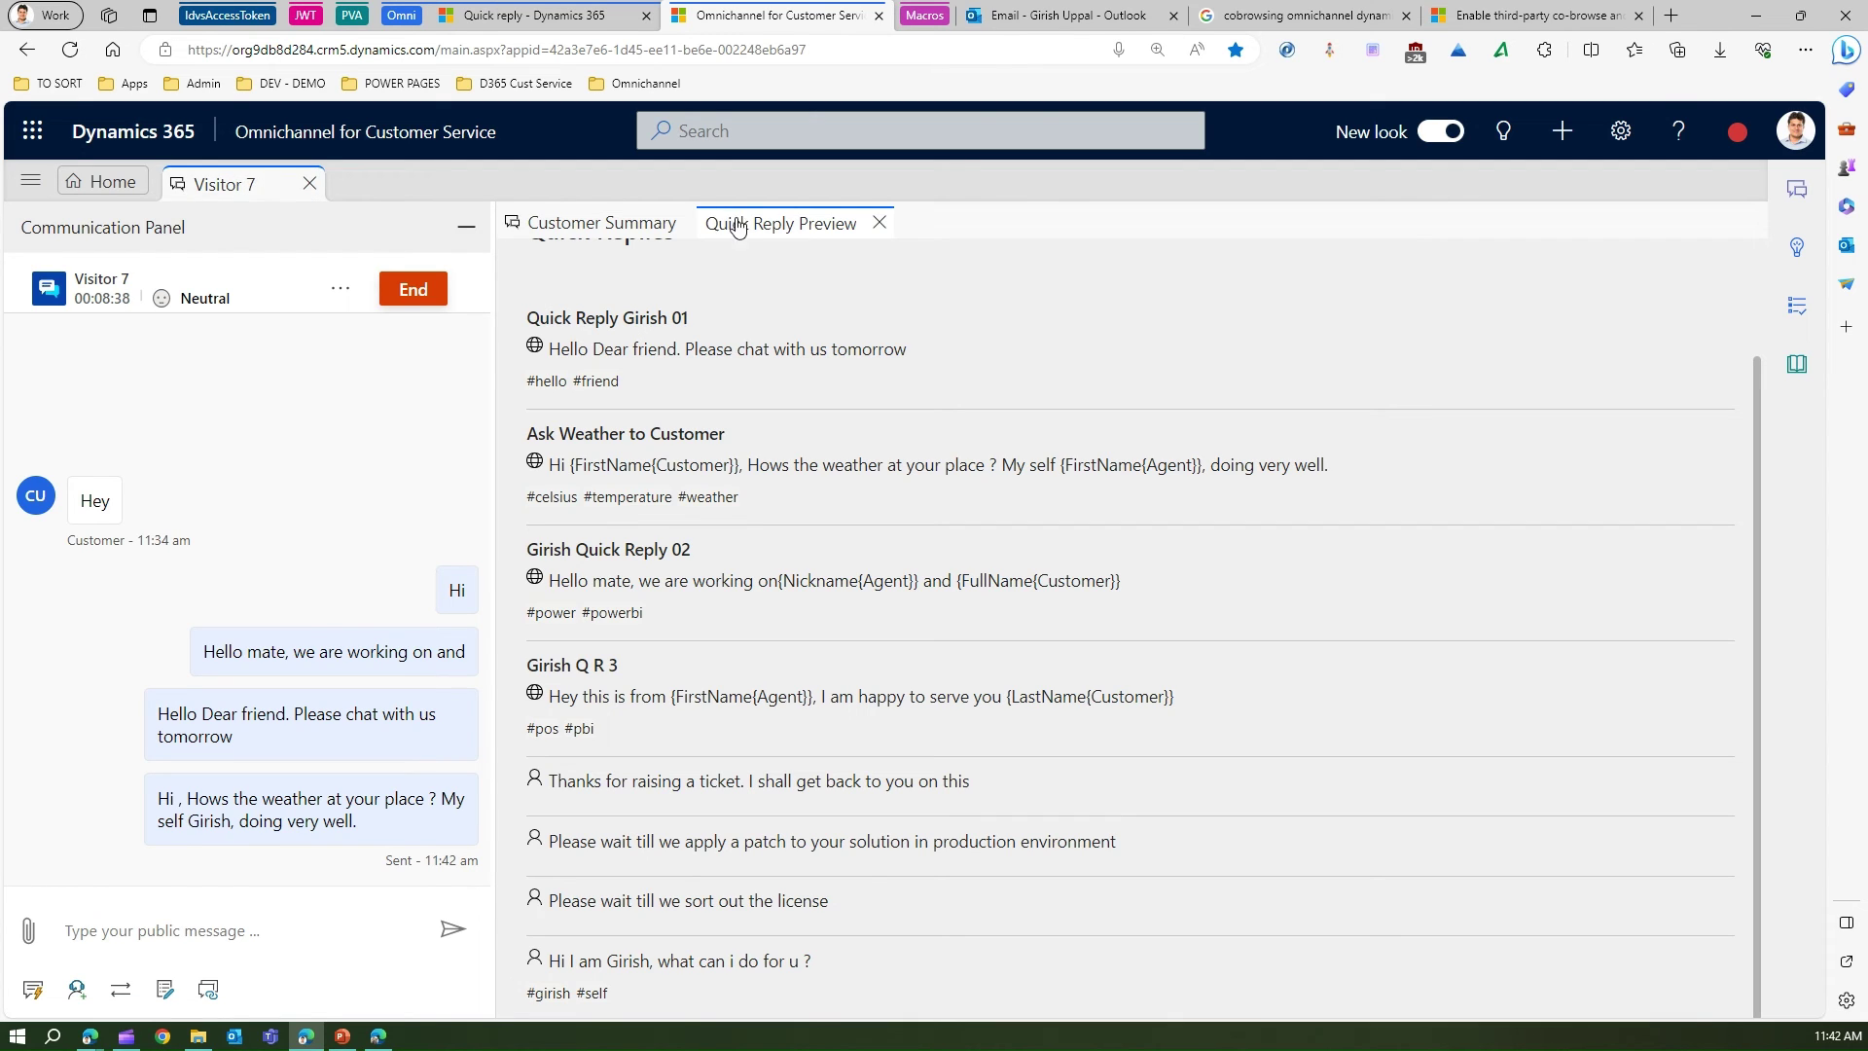
{"action": "left_click", "coordinate": [626, 226]}
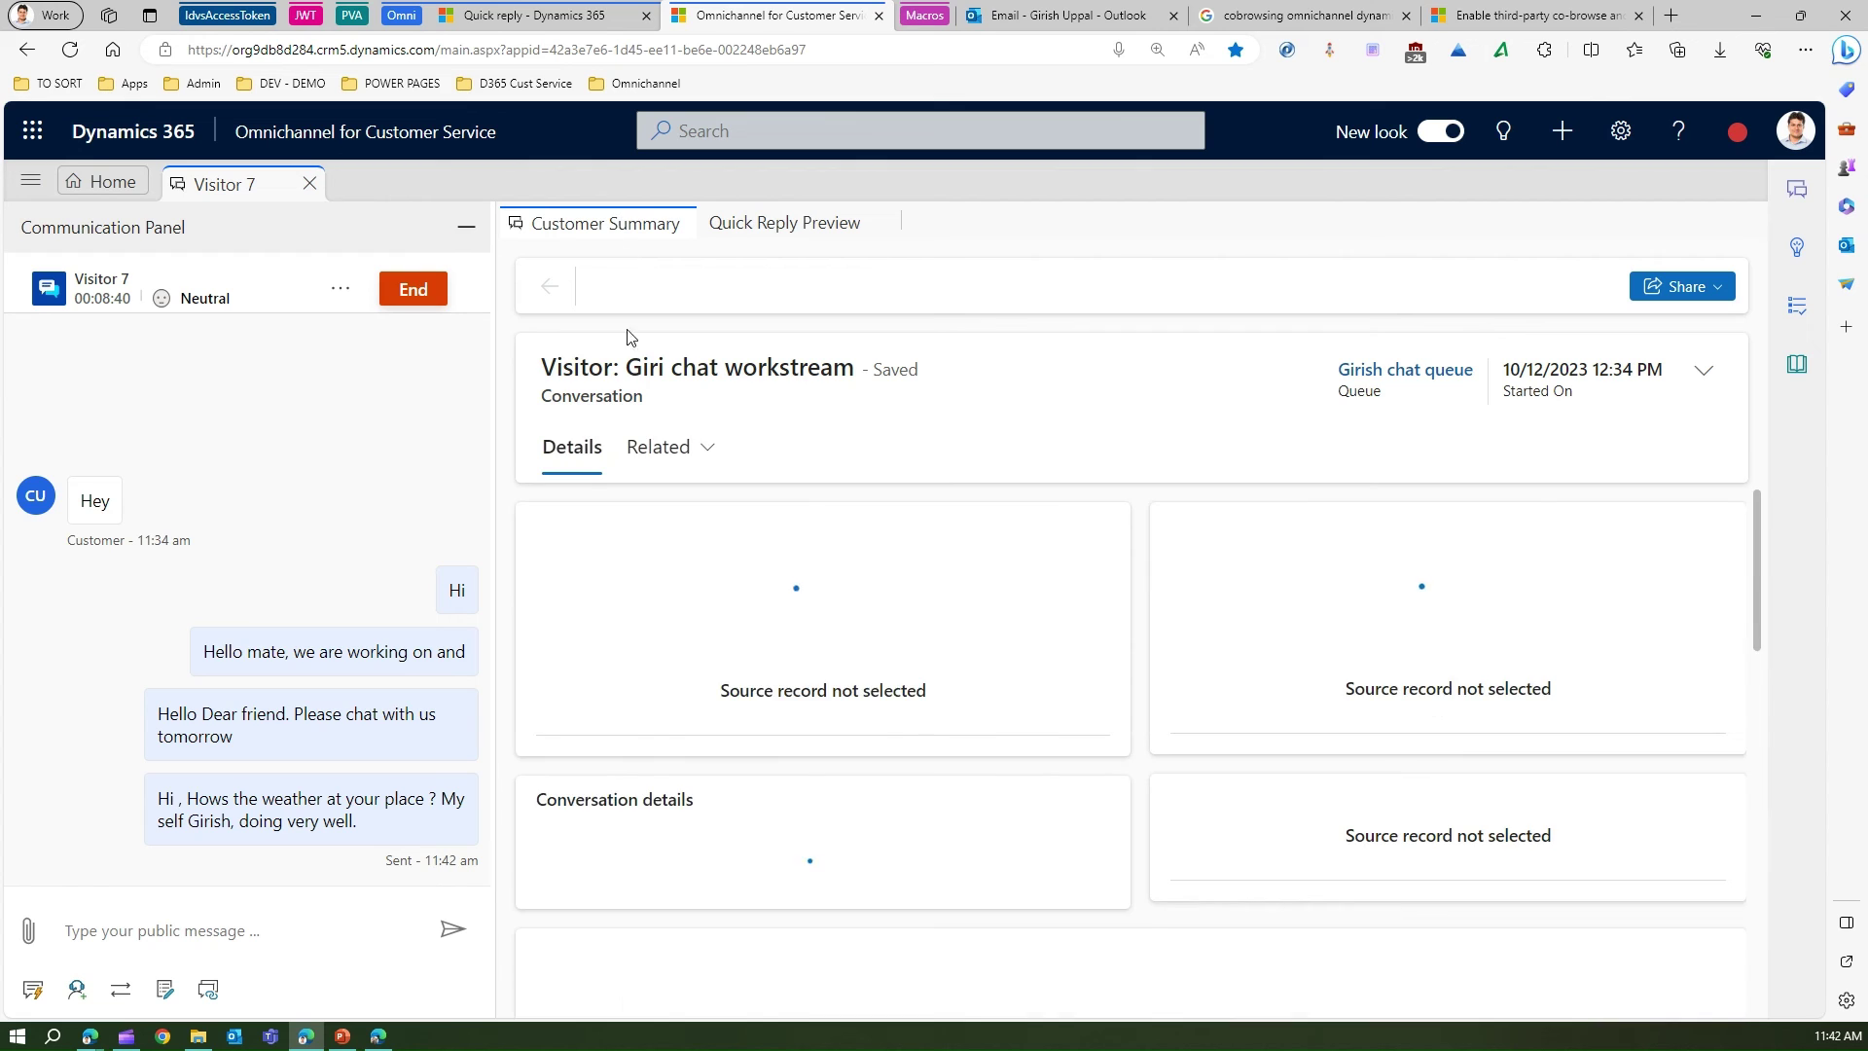
Step: Search customers for 'a', link the matching contact, and bring up quick replies
{"action": "left_click", "coordinate": [737, 554]}
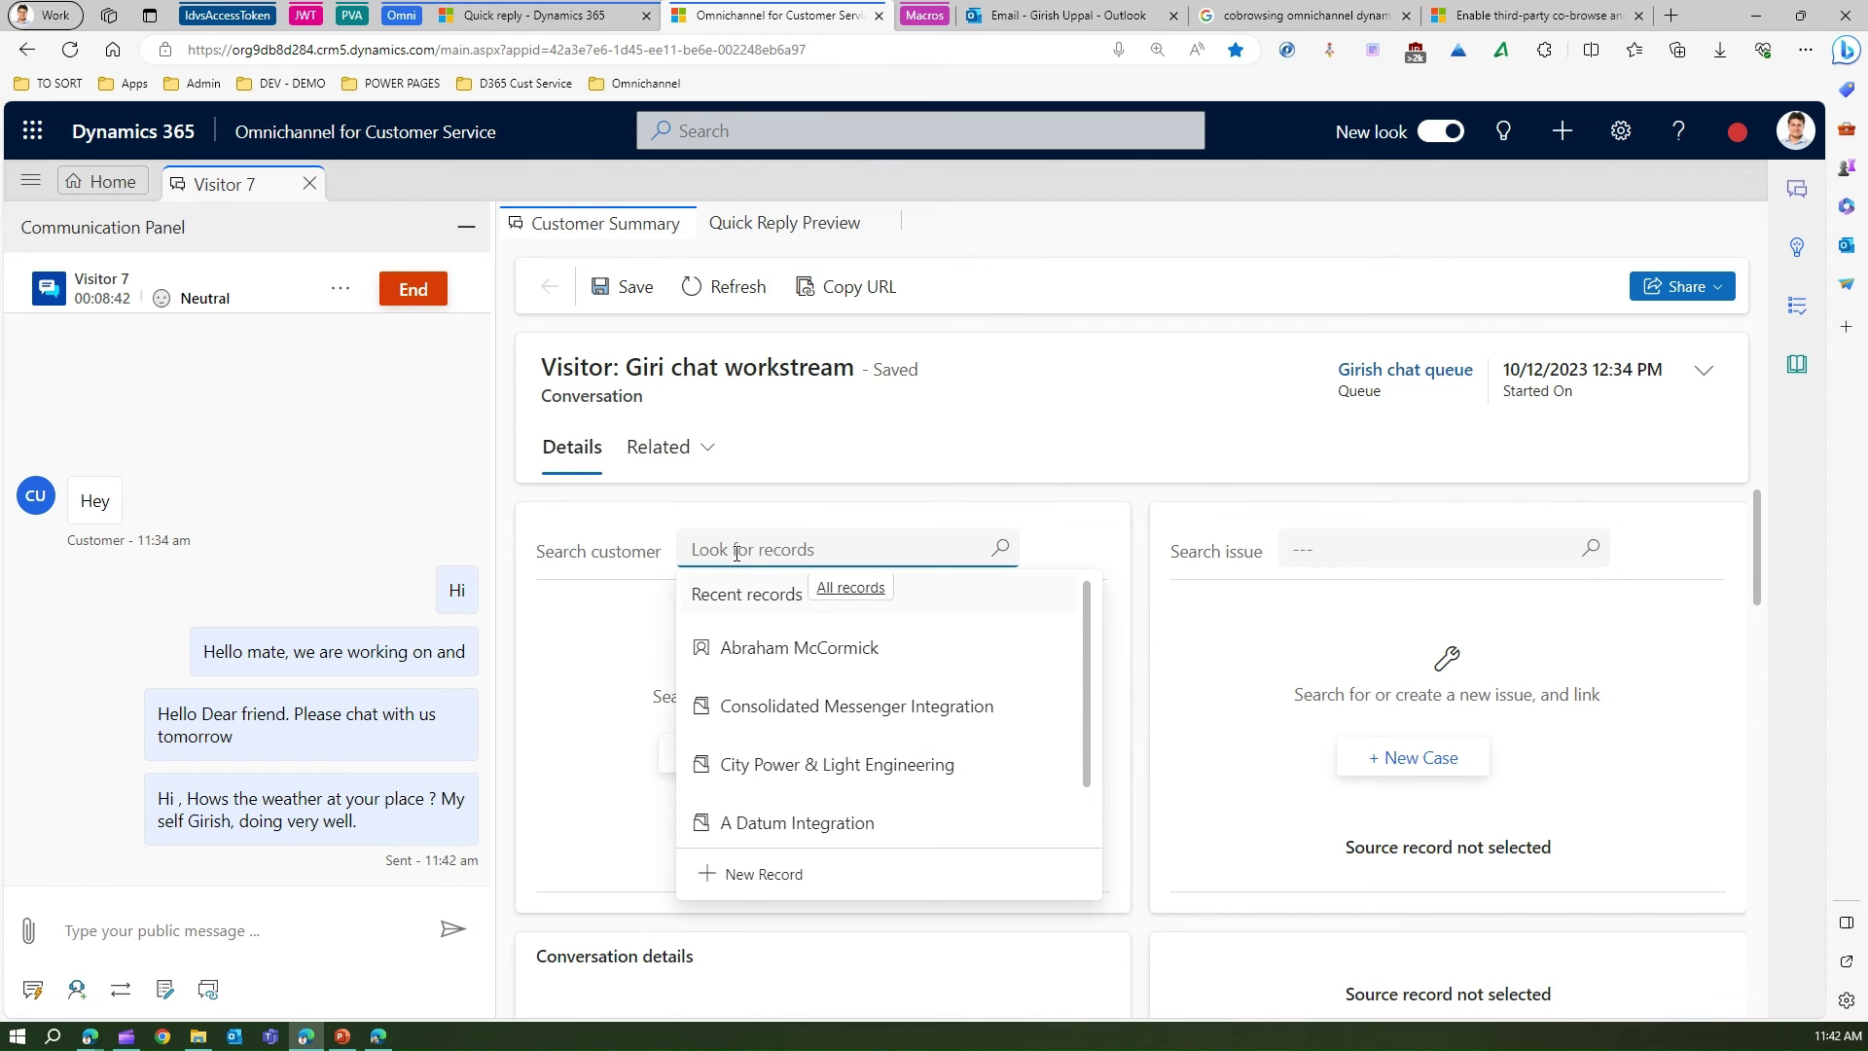
{"action": "type", "text": "alex"}
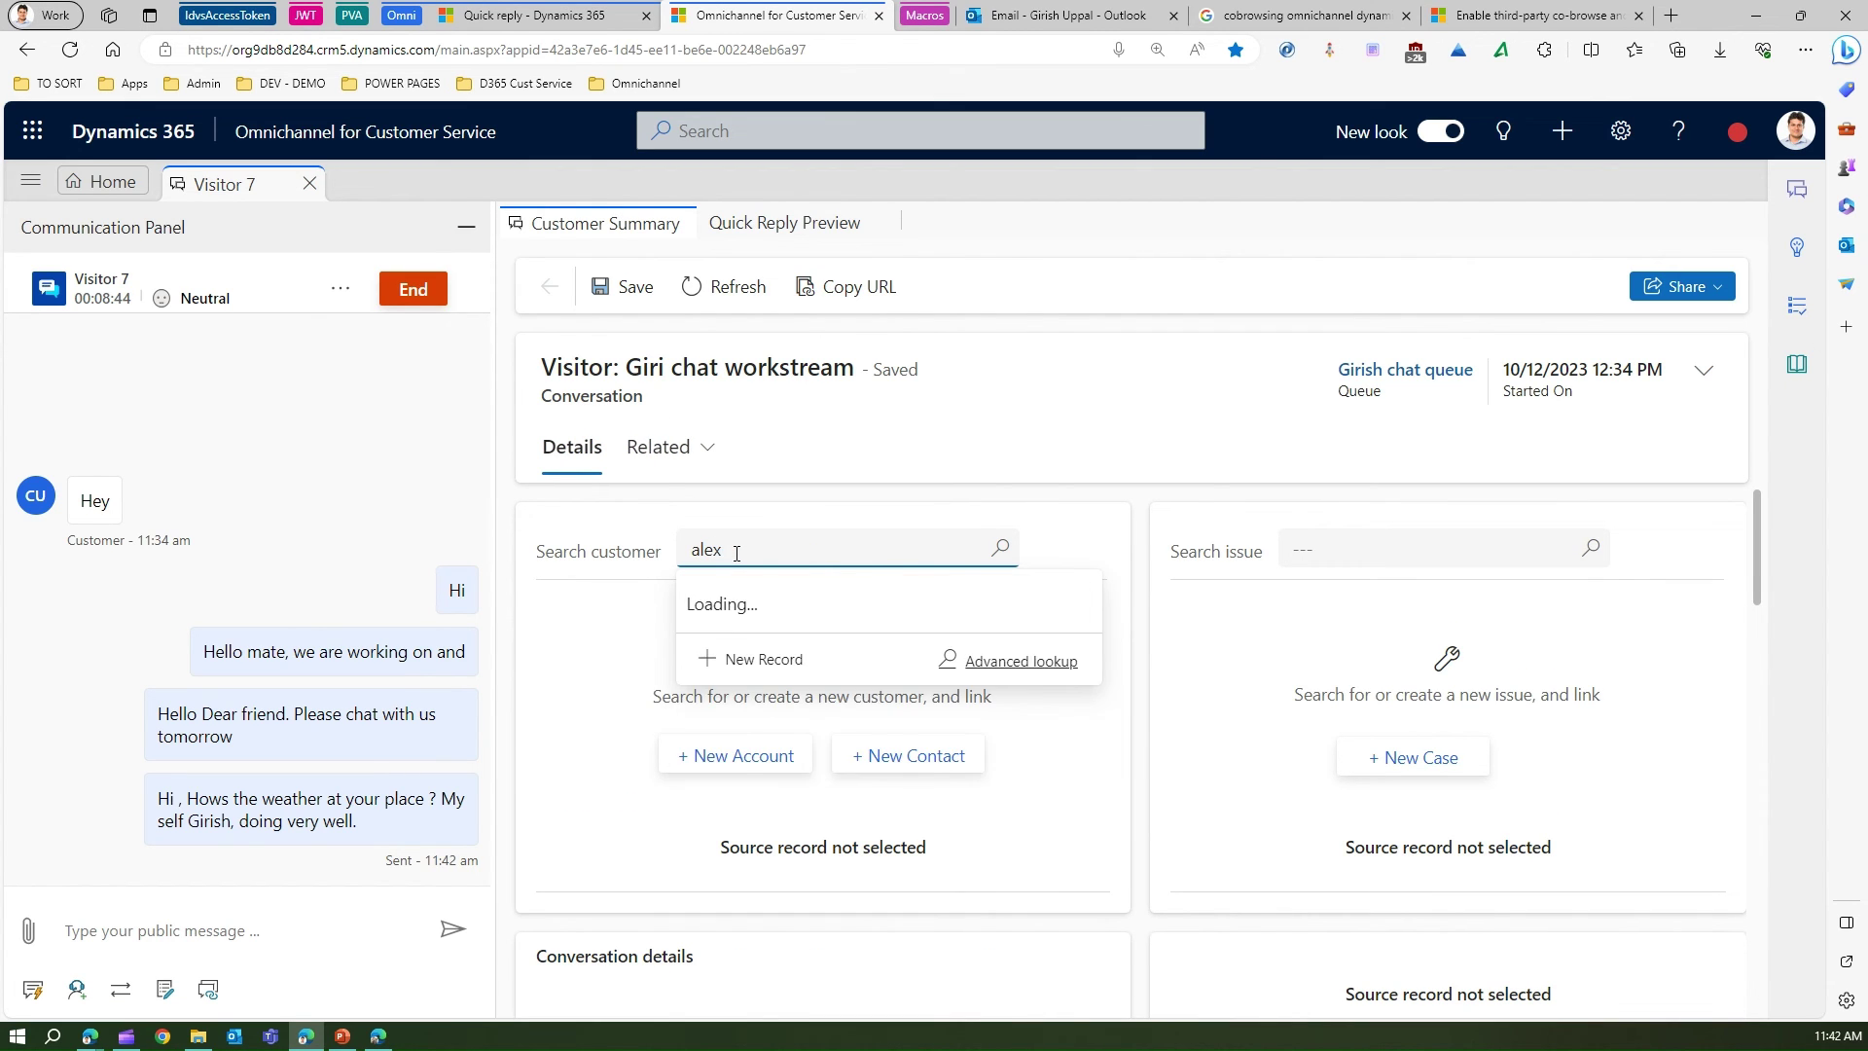
{"action": "left_click", "coordinate": [780, 649]}
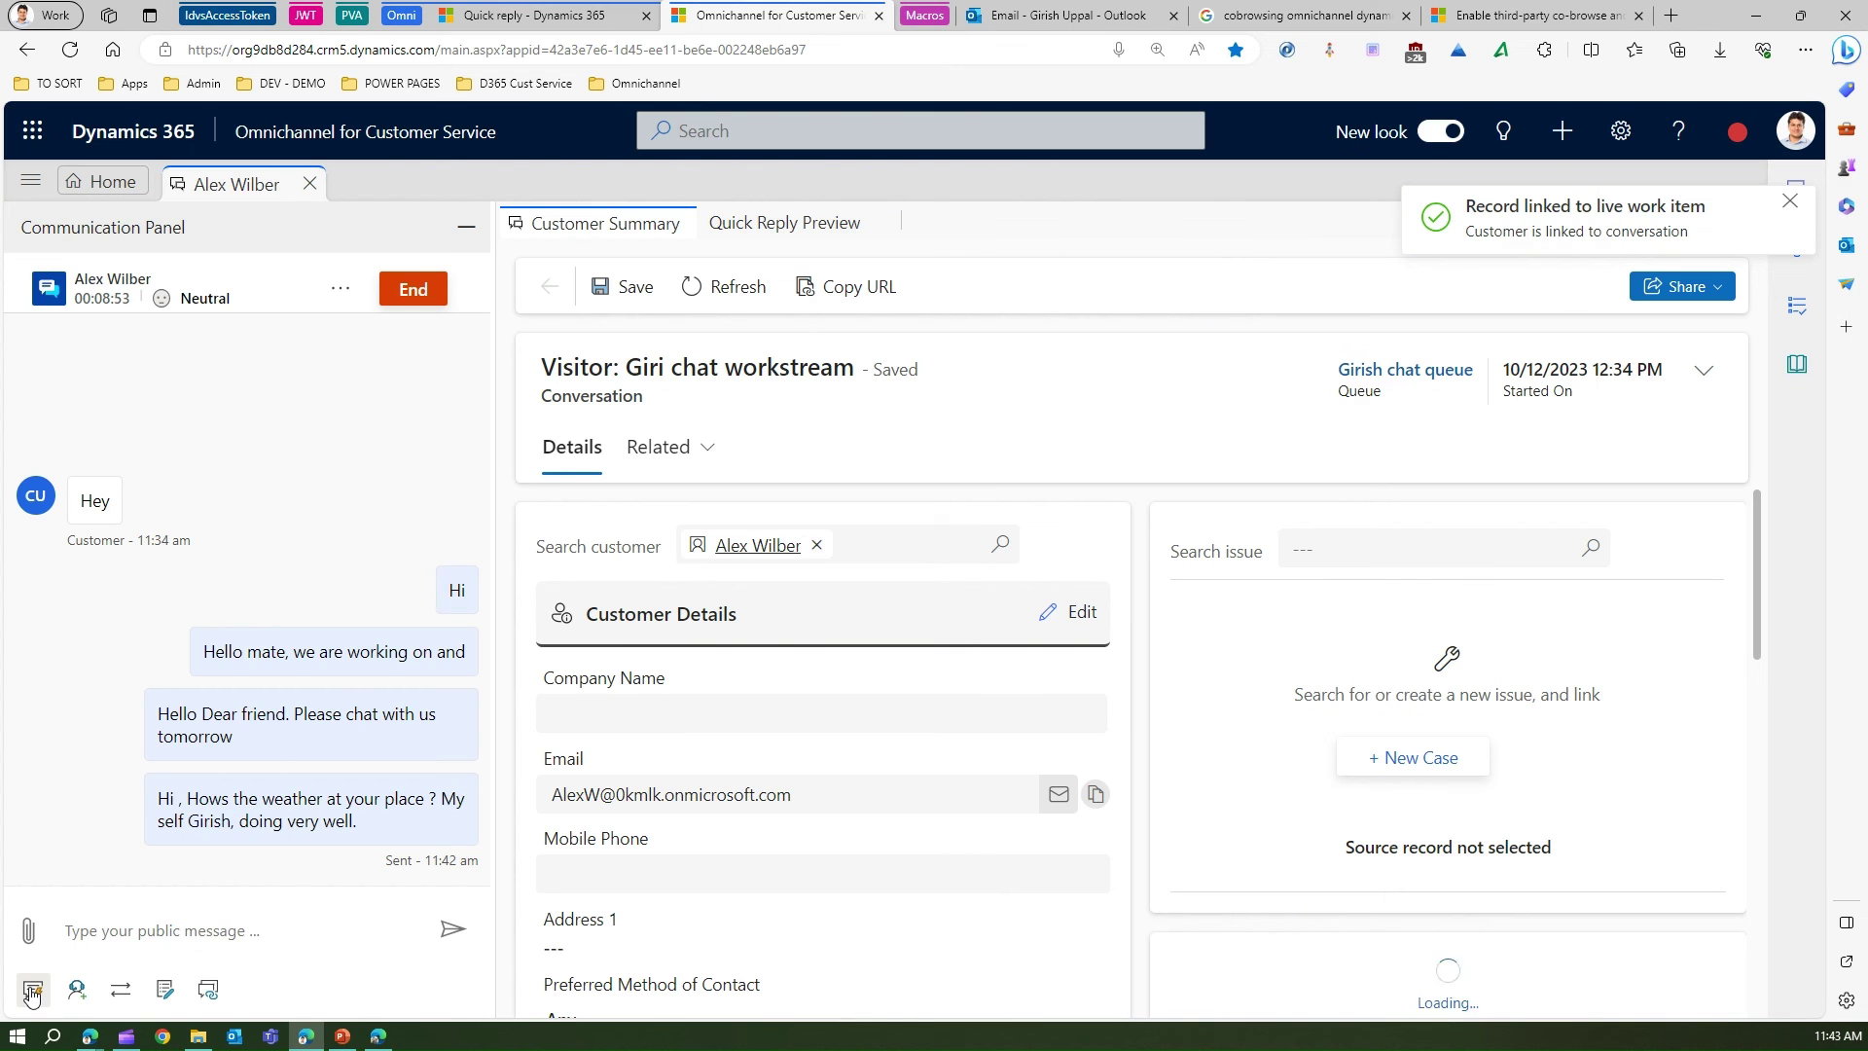
{"action": "left_click", "coordinate": [32, 989]}
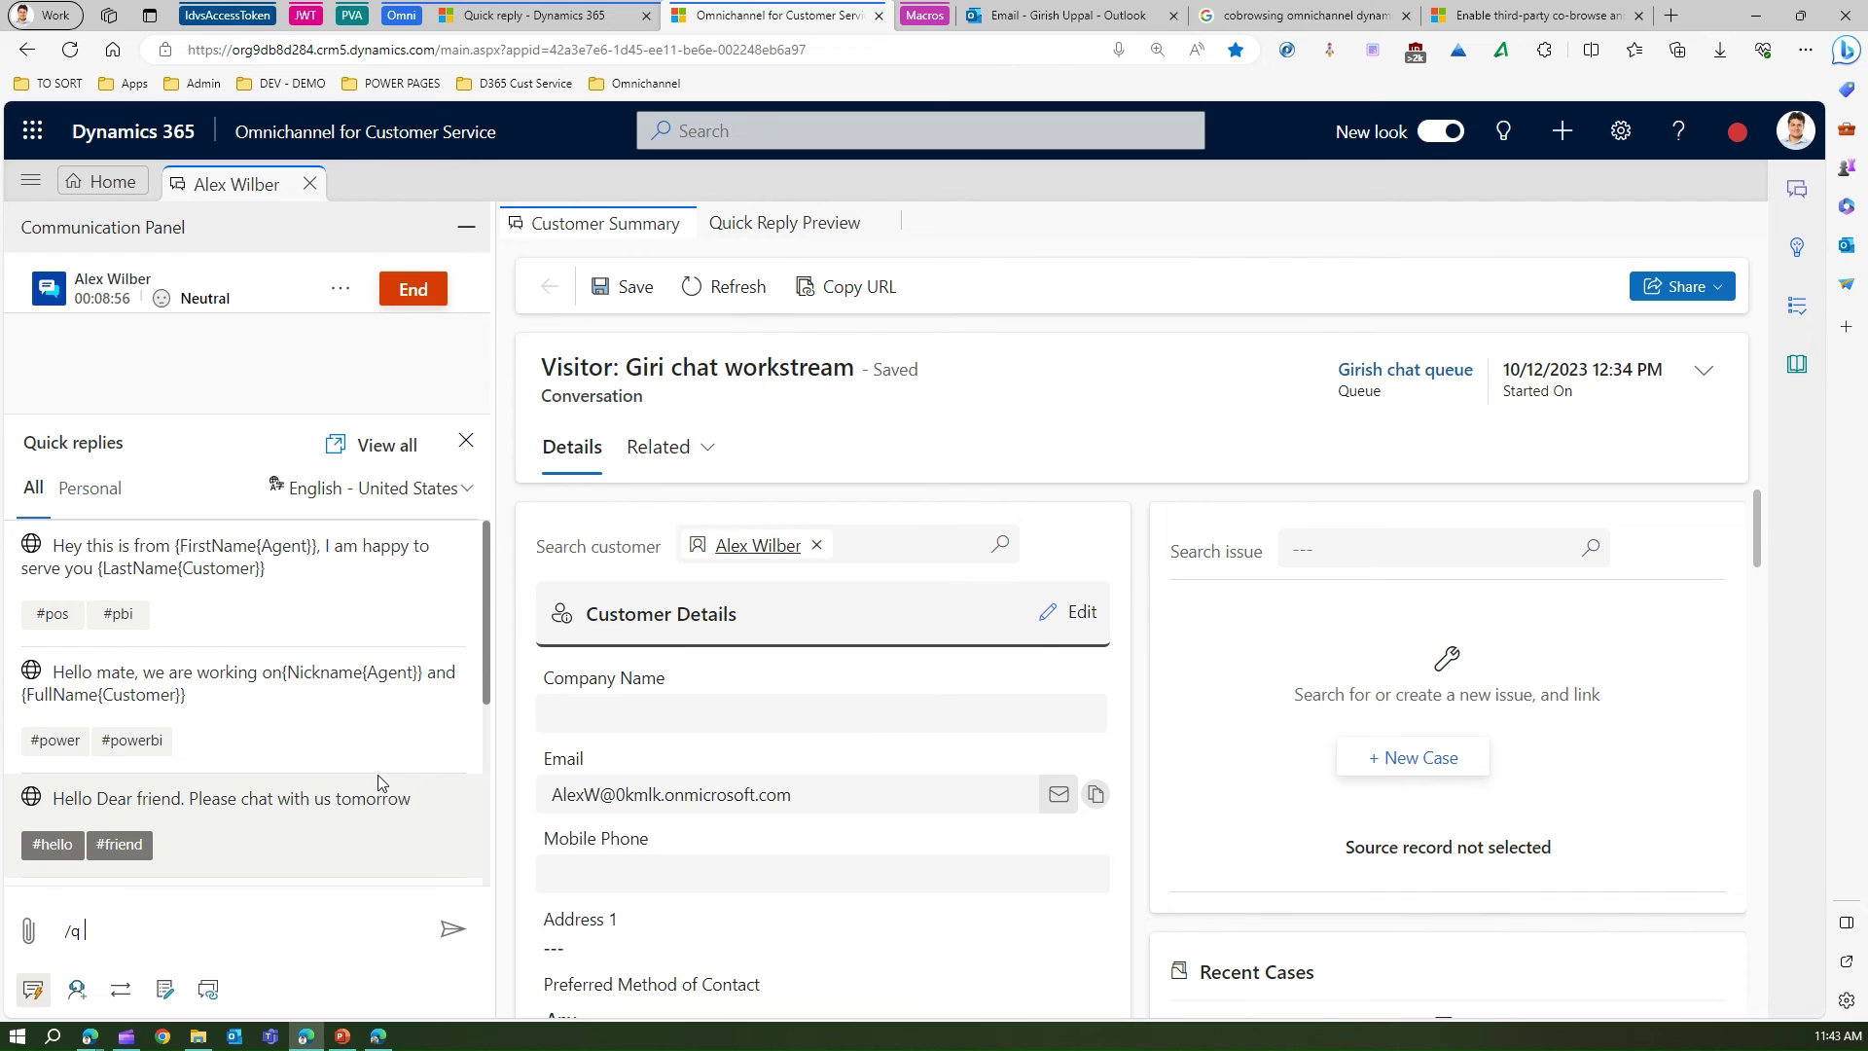
Step: Clear the 'wea' tag search and open the full quick replies list
{"action": "type", "text": "wea"}
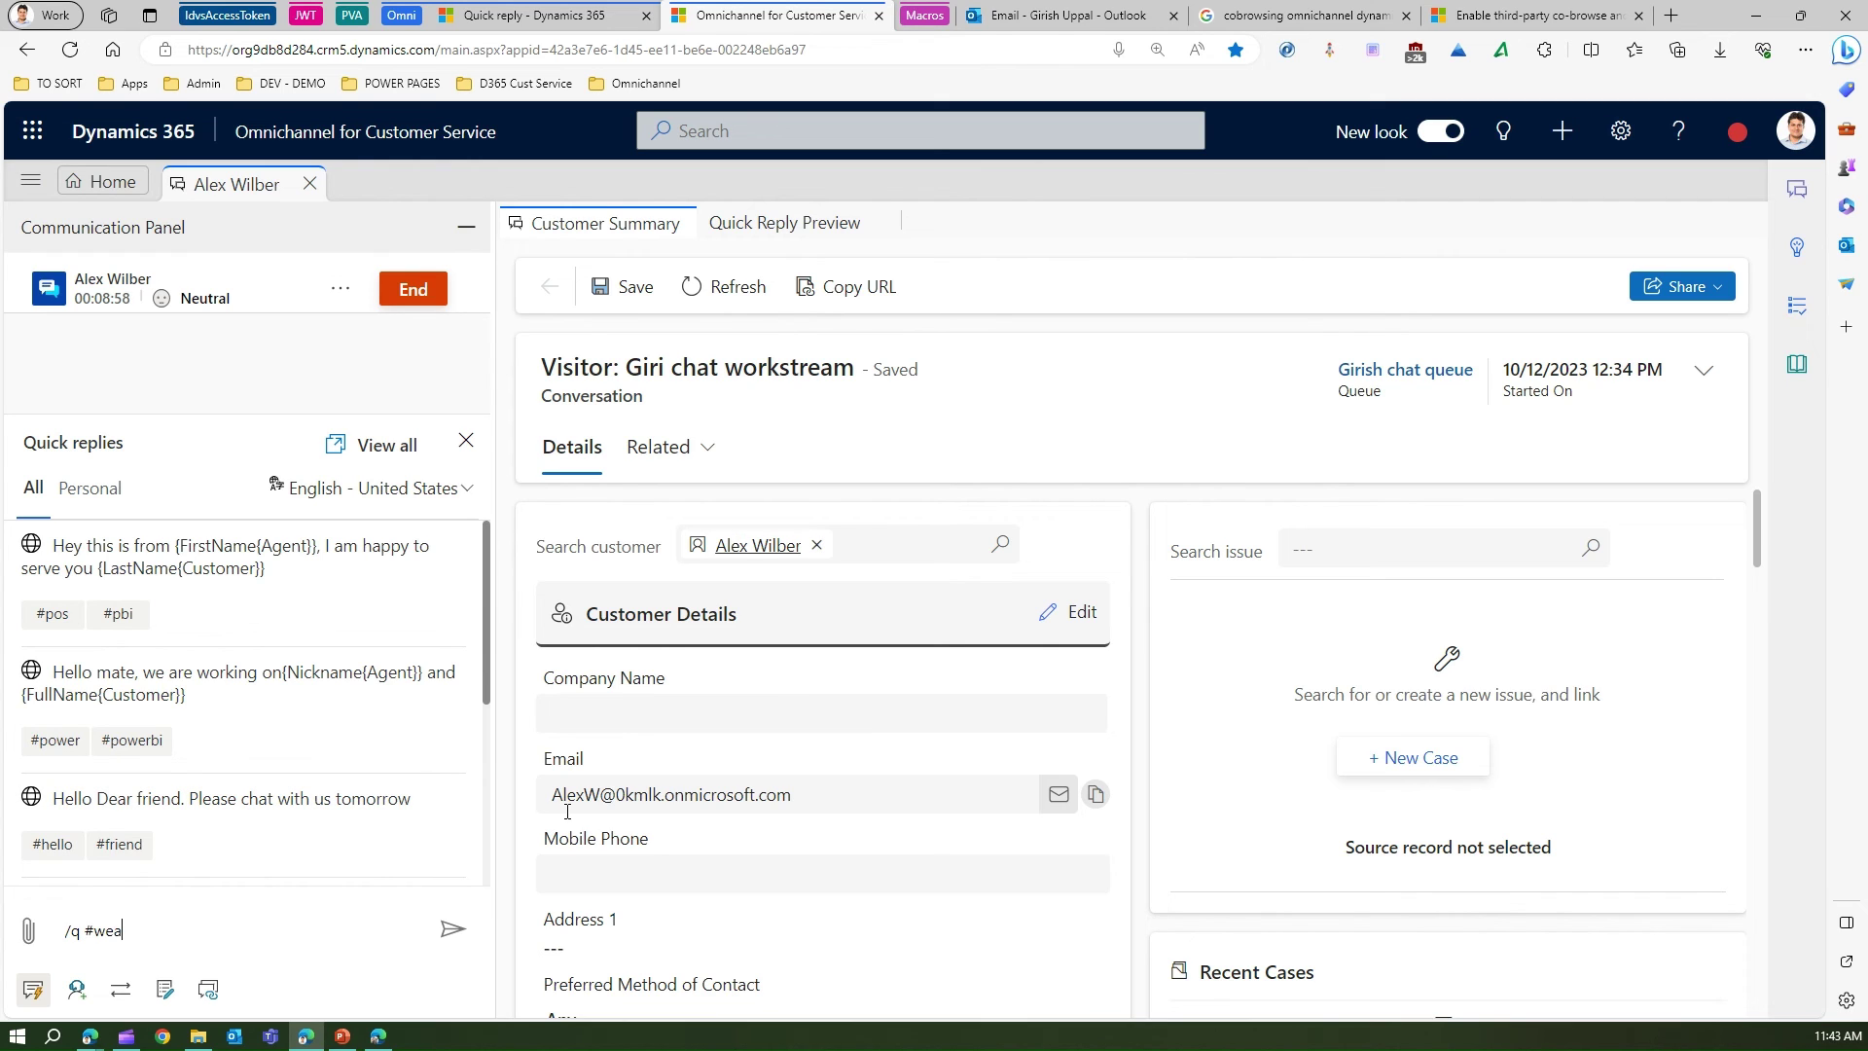
{"action": "key", "text": "BackSpace"}
{"action": "key", "text": "BackSpace"}
{"action": "key", "text": "BackSpace"}
{"action": "key", "text": "BackSpace"}
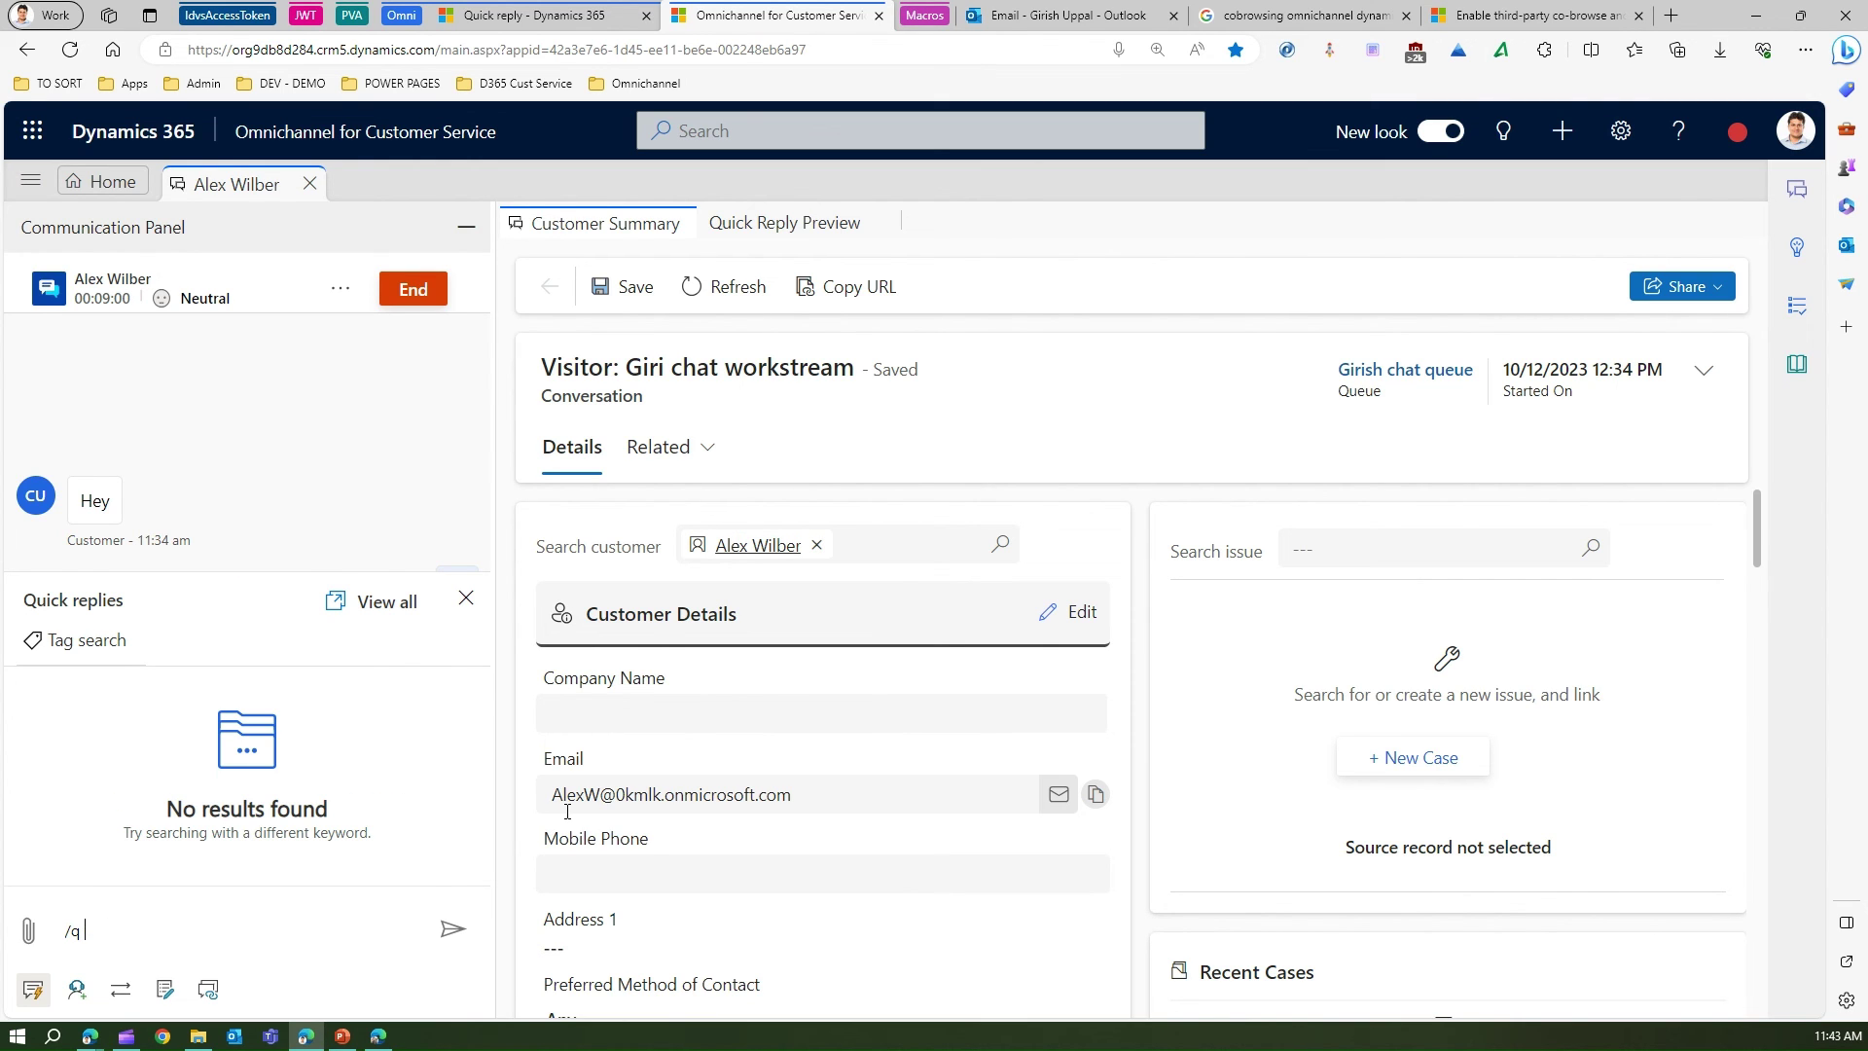
{"action": "type", "text": "wea"}
{"action": "key", "text": "BackSpace"}
{"action": "key", "text": "BackSpace"}
{"action": "key", "text": "BackSpace"}
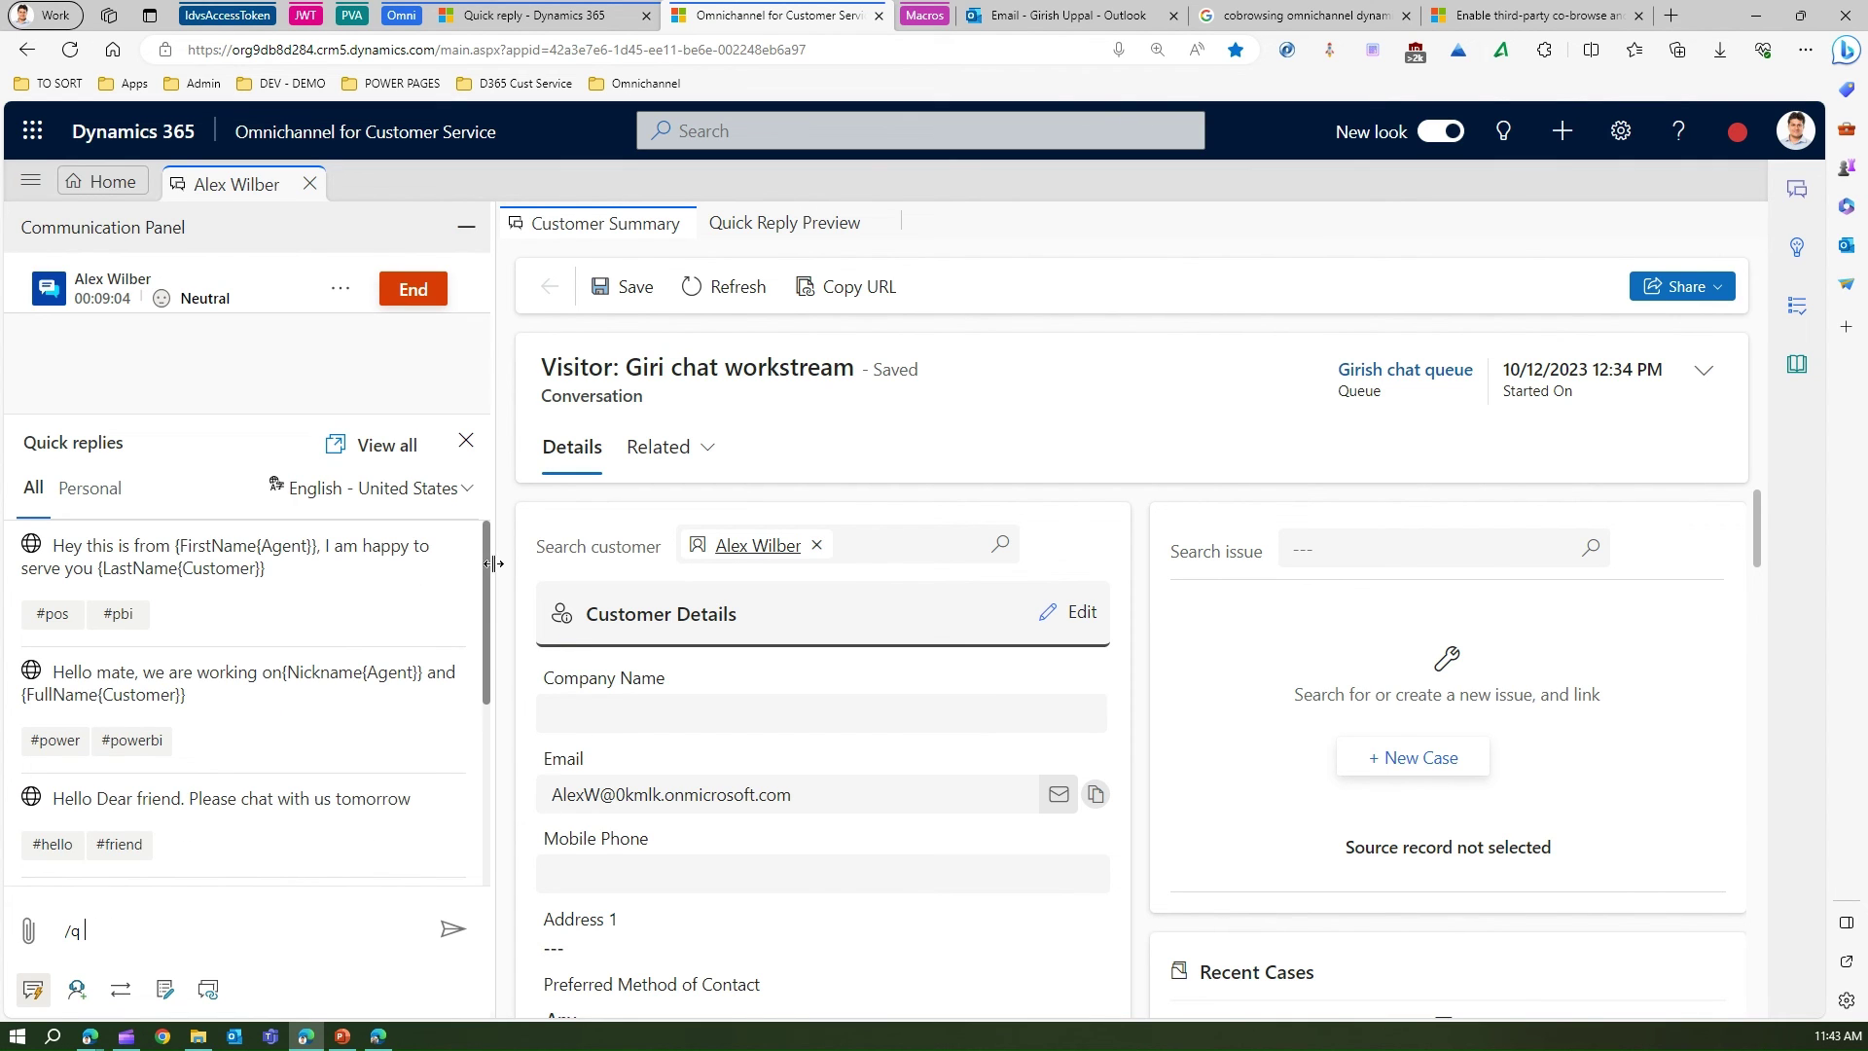
{"action": "scroll", "coordinate": [488, 613], "scroll_direction": "down", "scroll_amount": 3}
{"action": "scroll", "coordinate": [496, 681], "scroll_direction": "up", "scroll_amount": 2}
{"action": "scroll", "coordinate": [496, 623], "scroll_direction": "down", "scroll_amount": 1}
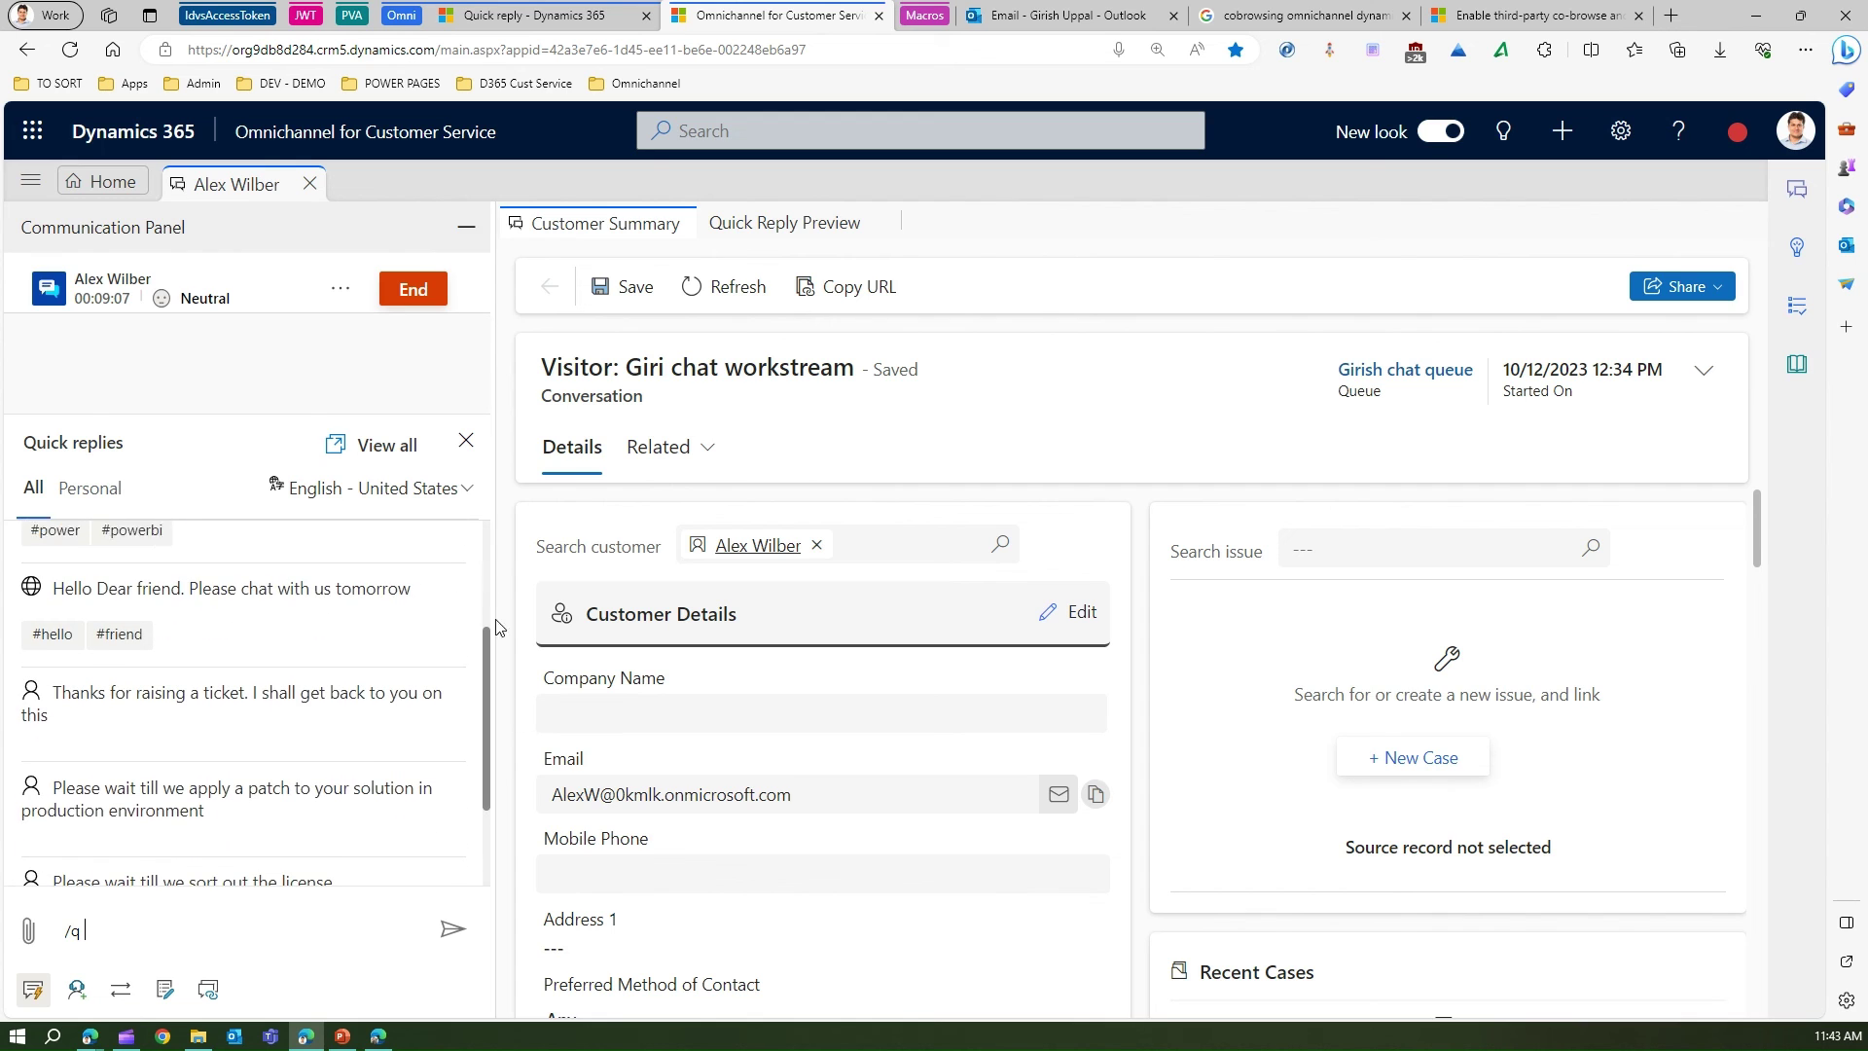
{"action": "left_click", "coordinate": [401, 452]}
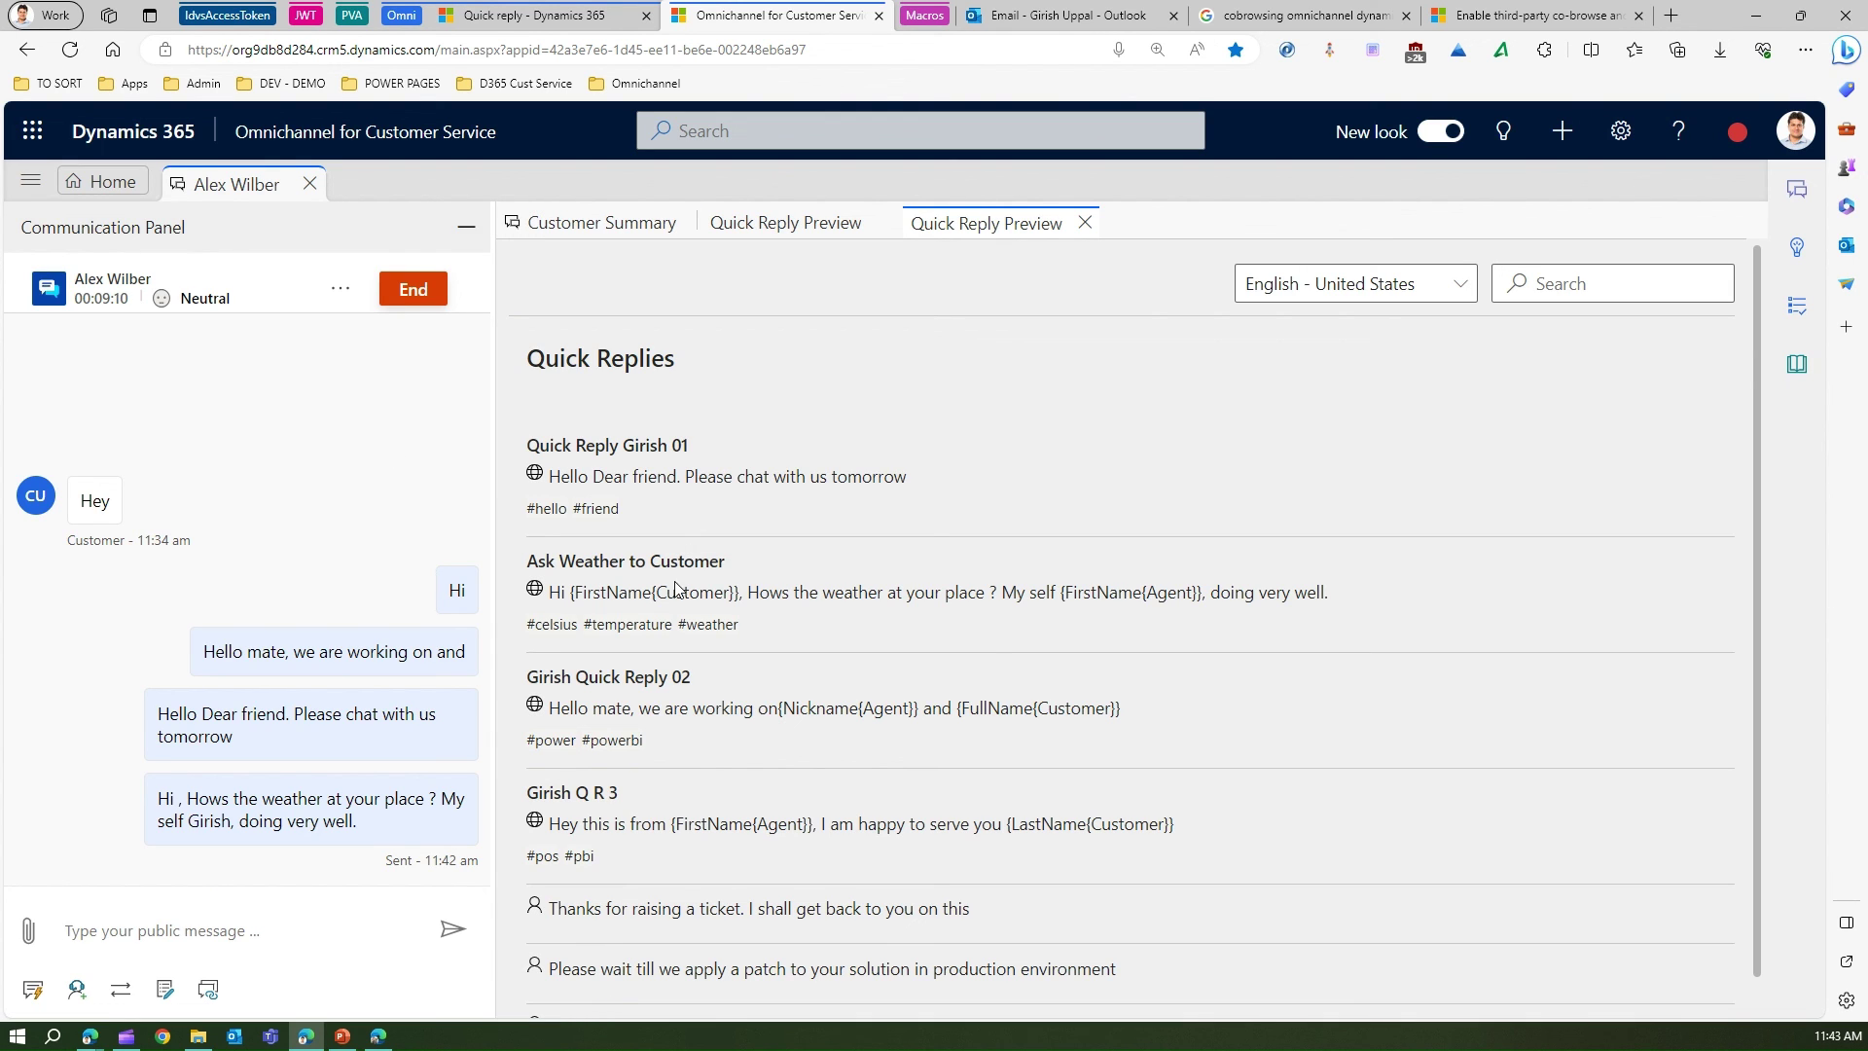
Step: Insert Ask Weather to Customer, confirm the customer's first name appears, and send it
{"action": "left_click", "coordinate": [658, 598]}
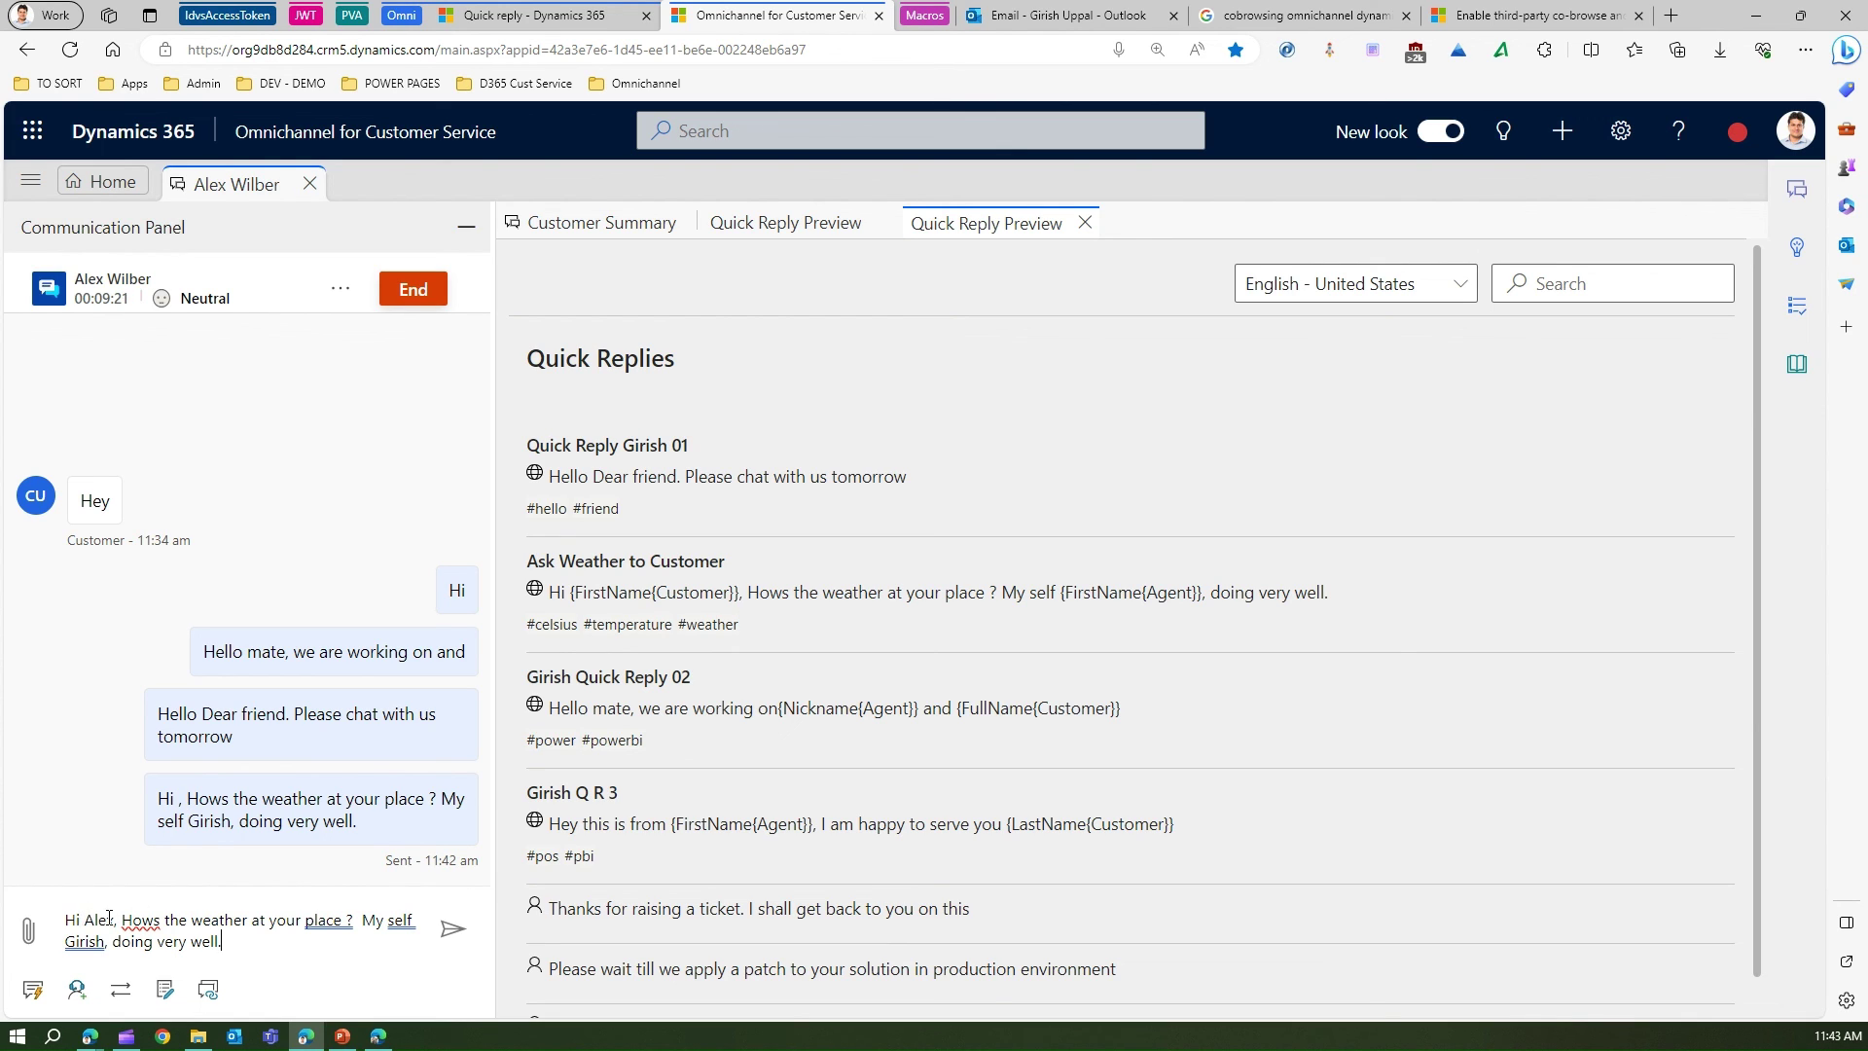
{"action": "mouse_move", "coordinate": [86, 920]}
{"action": "left_mouse_down"}
{"action": "mouse_move", "coordinate": [116, 919]}
{"action": "mouse_move", "coordinate": [104, 939]}
{"action": "left_mouse_up"}
{"action": "left_click_drag", "start_coordinate": [85, 919], "coordinate": [116, 918]}
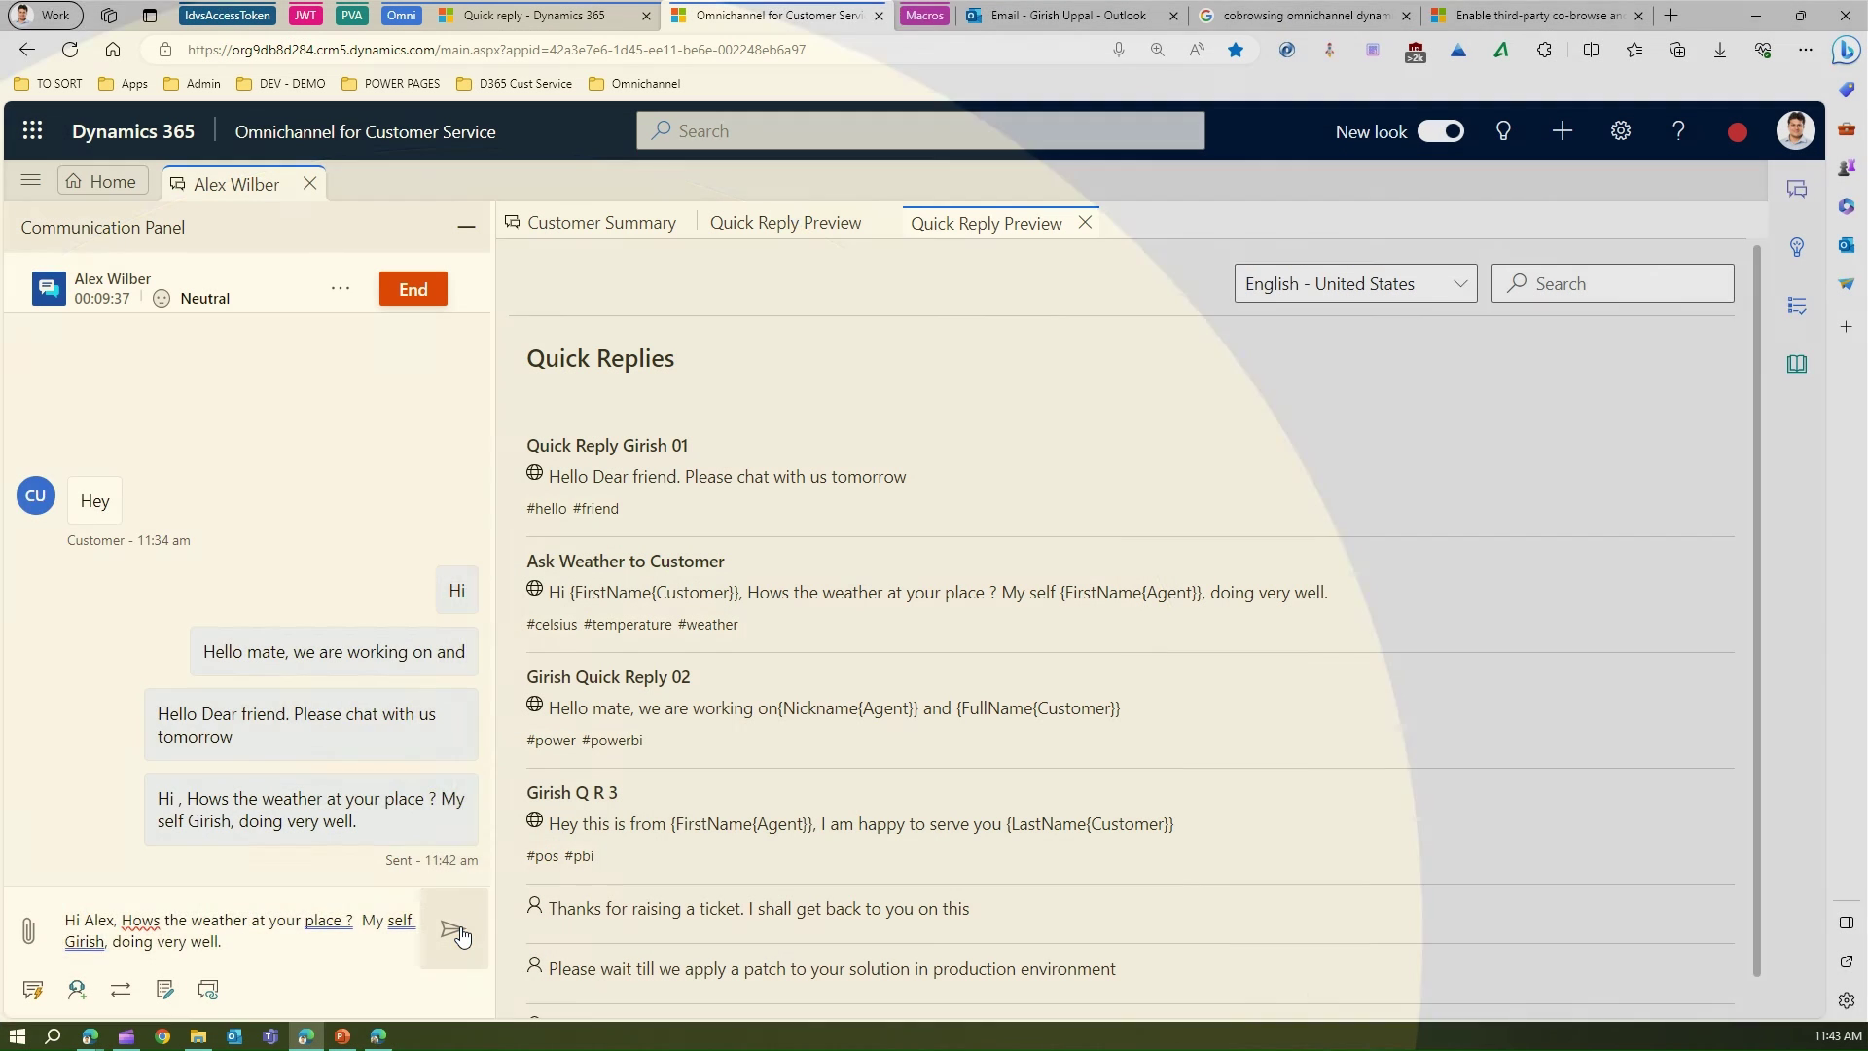
{"action": "left_click", "coordinate": [449, 934]}
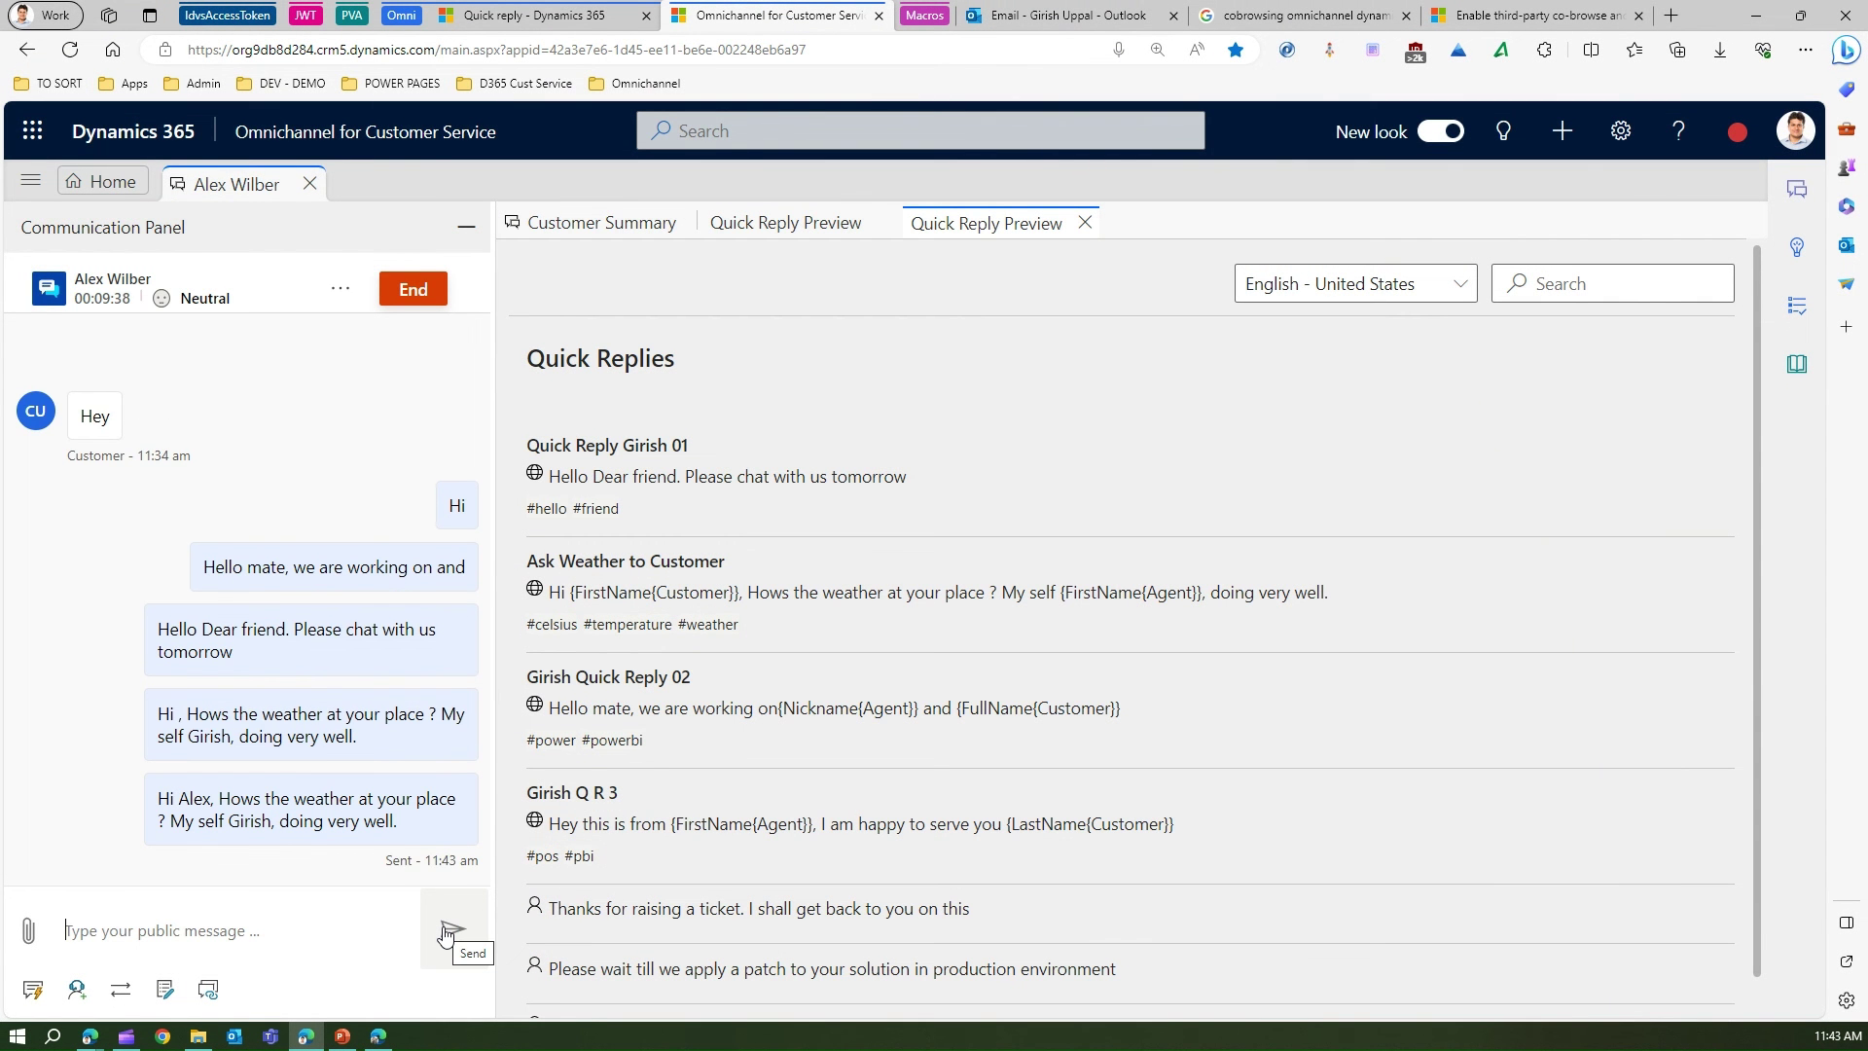